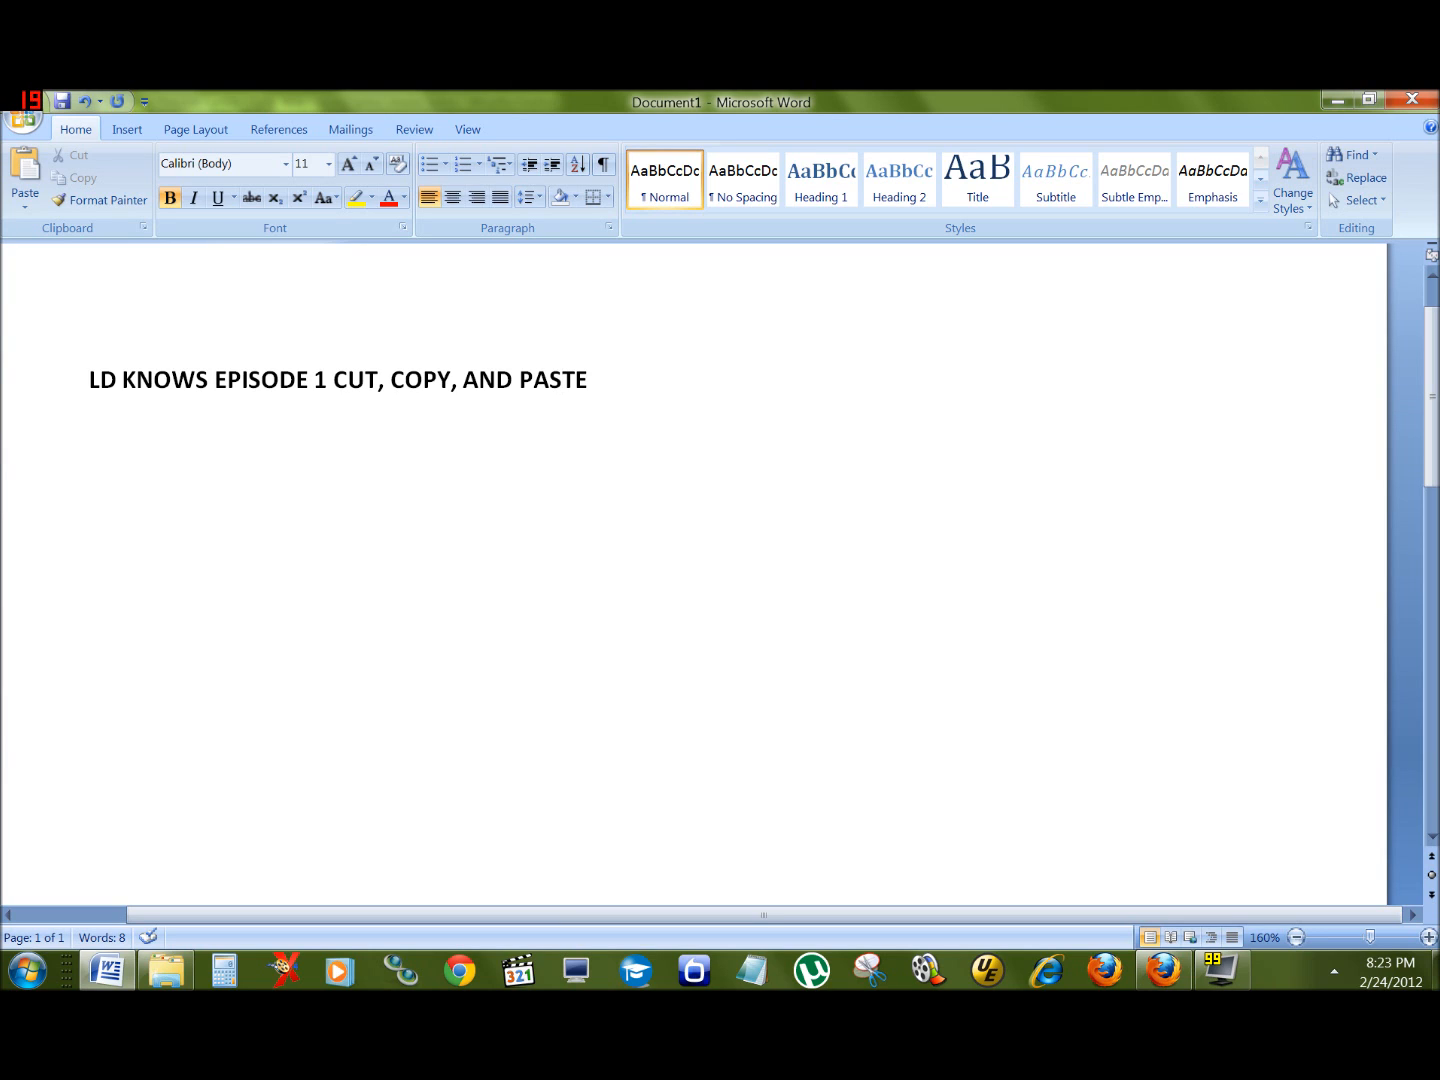
Add the line "IS HOW TO SELECT TEXT" below the title, leaving one blank paragraph between them.
key("Return")
key("Return")
type("IS HOW TO SELECT TEXT")
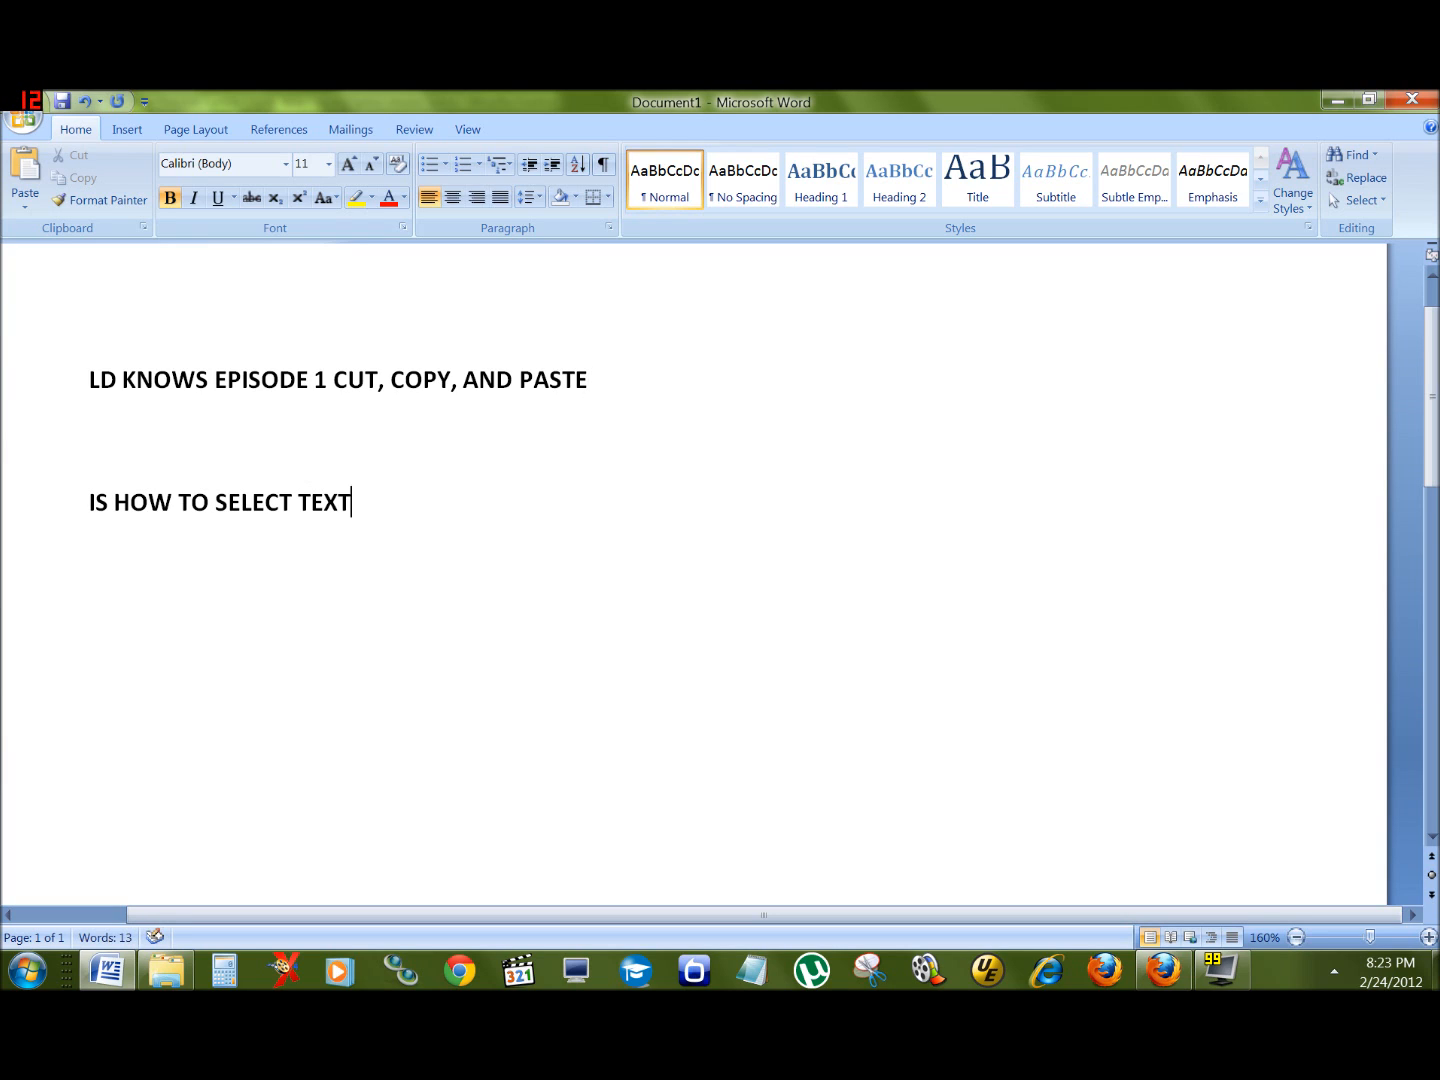
key("Return")
key("BackSpace")
Select the word "TEXT" in the "IS HOW TO SELECT TEXT" line, and also the whole line.
double_click(324, 500)
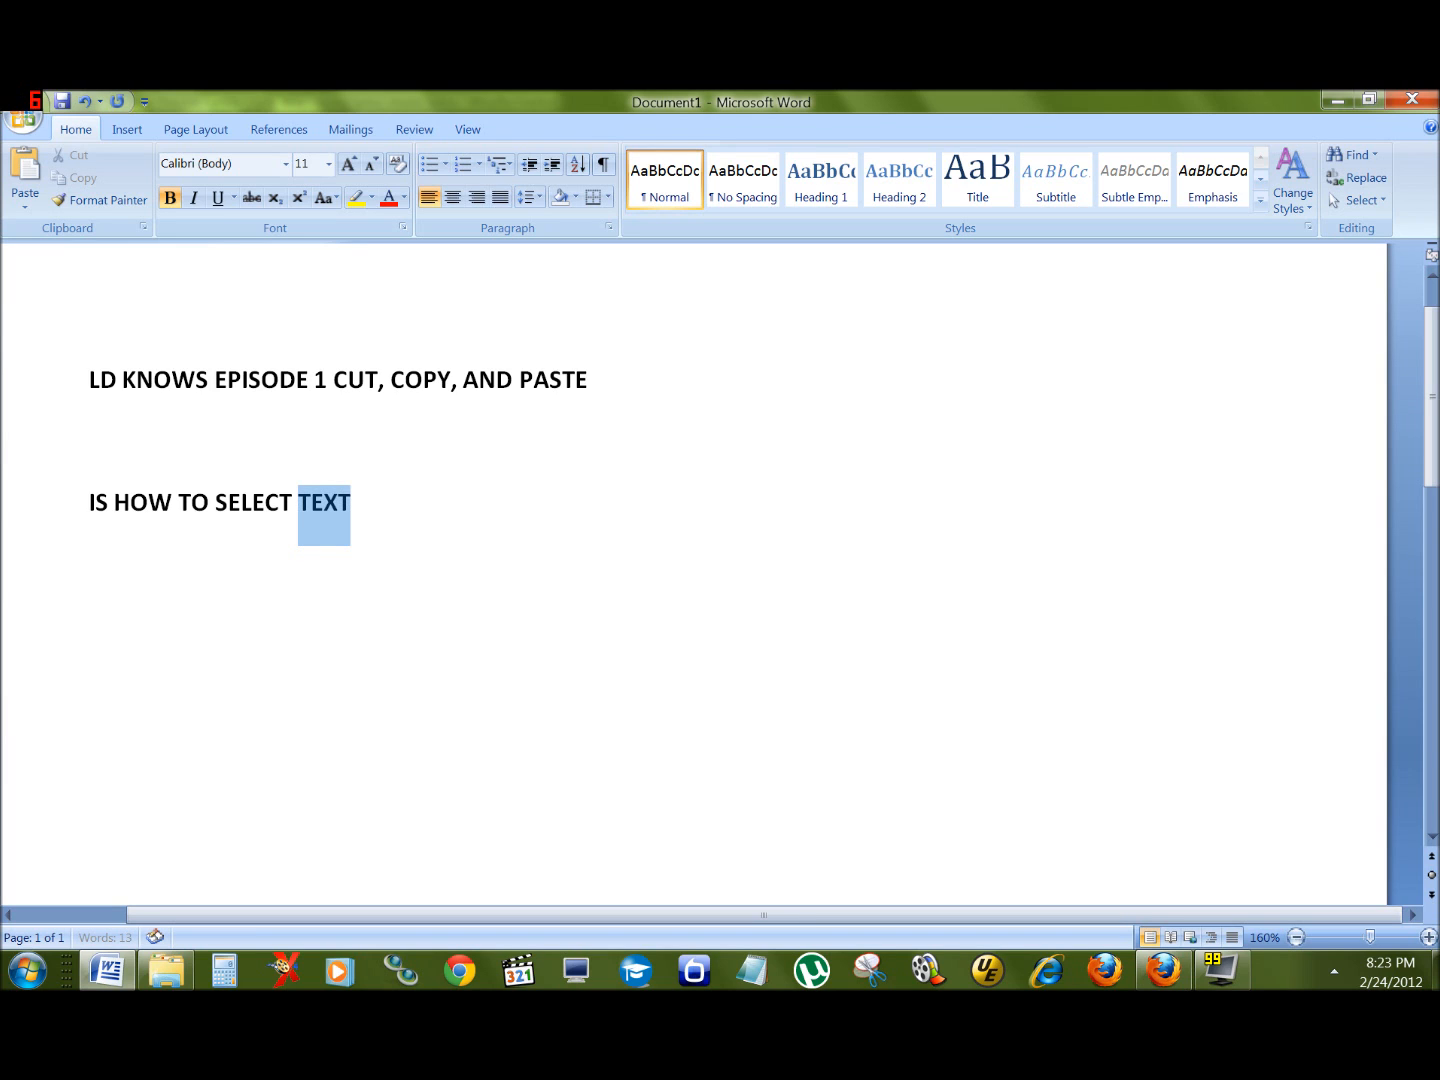
left_click(327, 500)
triple_click(325, 500)
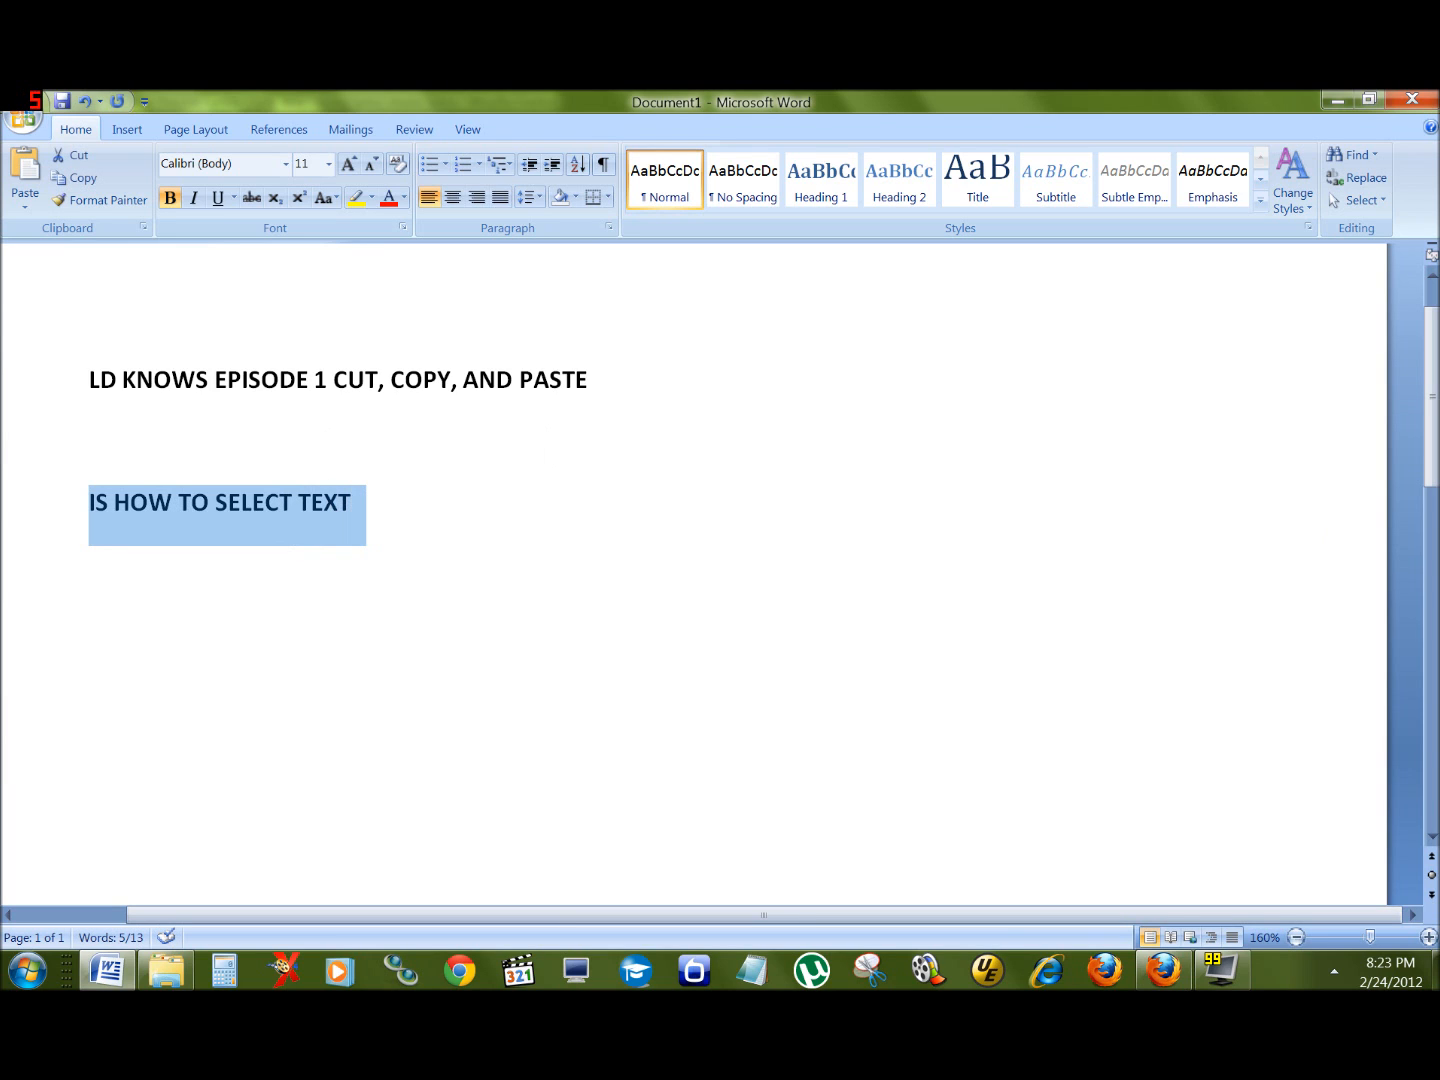
triple_click(323, 502)
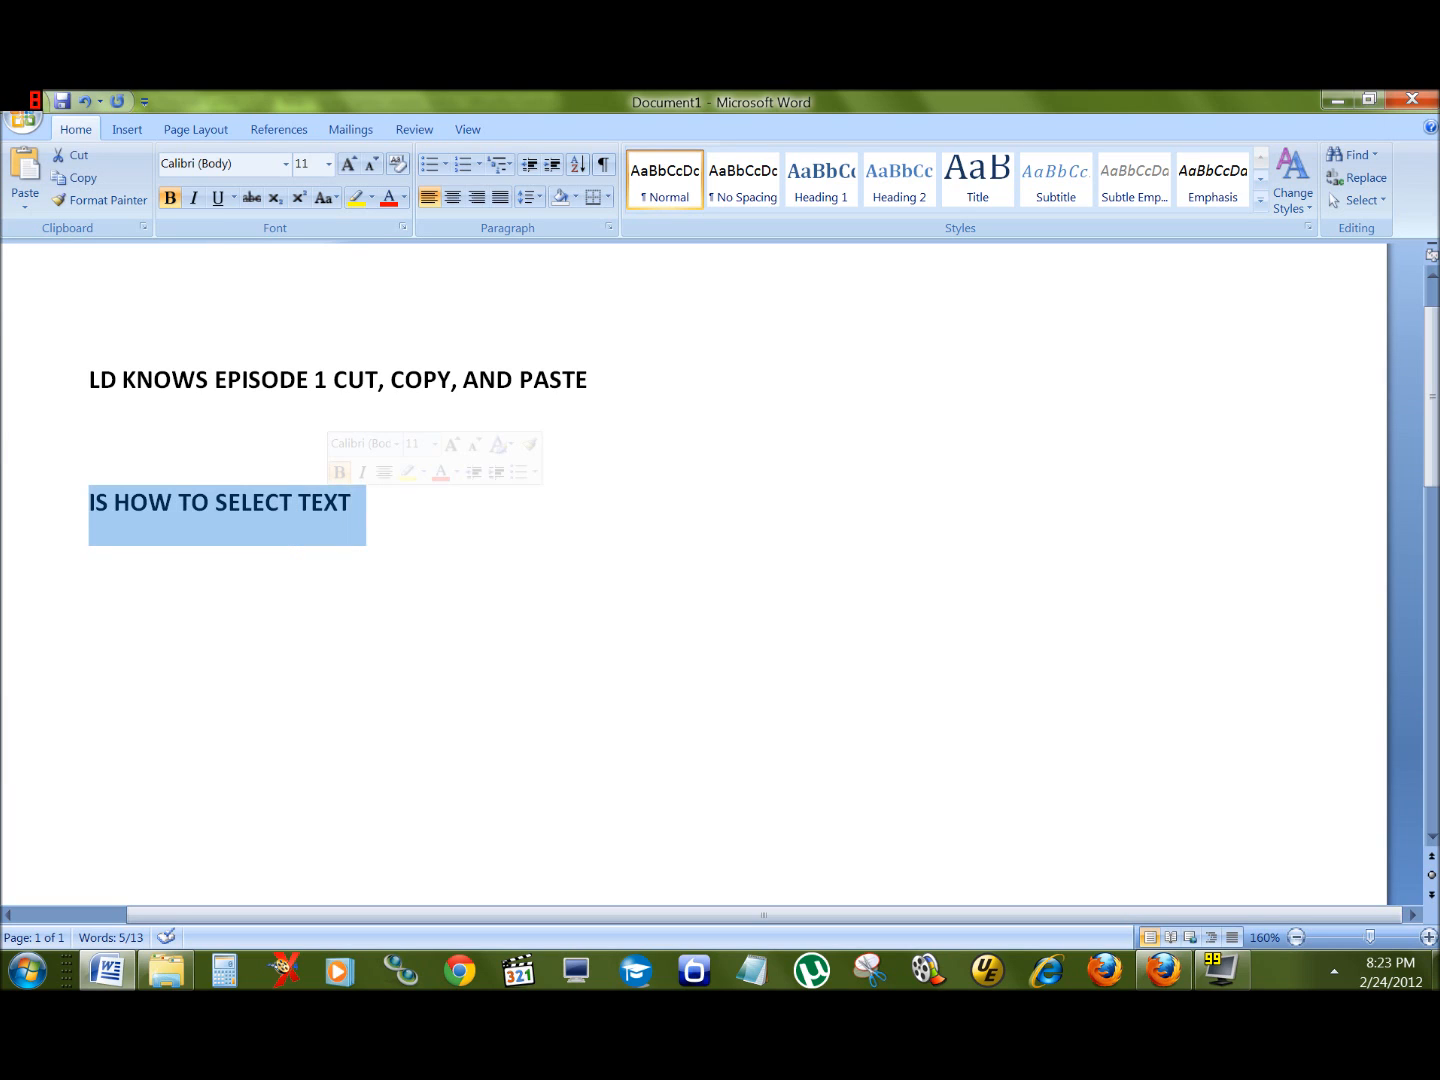
double_click(324, 502)
left_click(324, 502)
Select the line "IS HOW TO SELECT TEXT" from its end to its start, and its first word "IS" alone.
left_click(352, 501)
left_click_drag(352, 502, 89, 501)
double_click(94, 505)
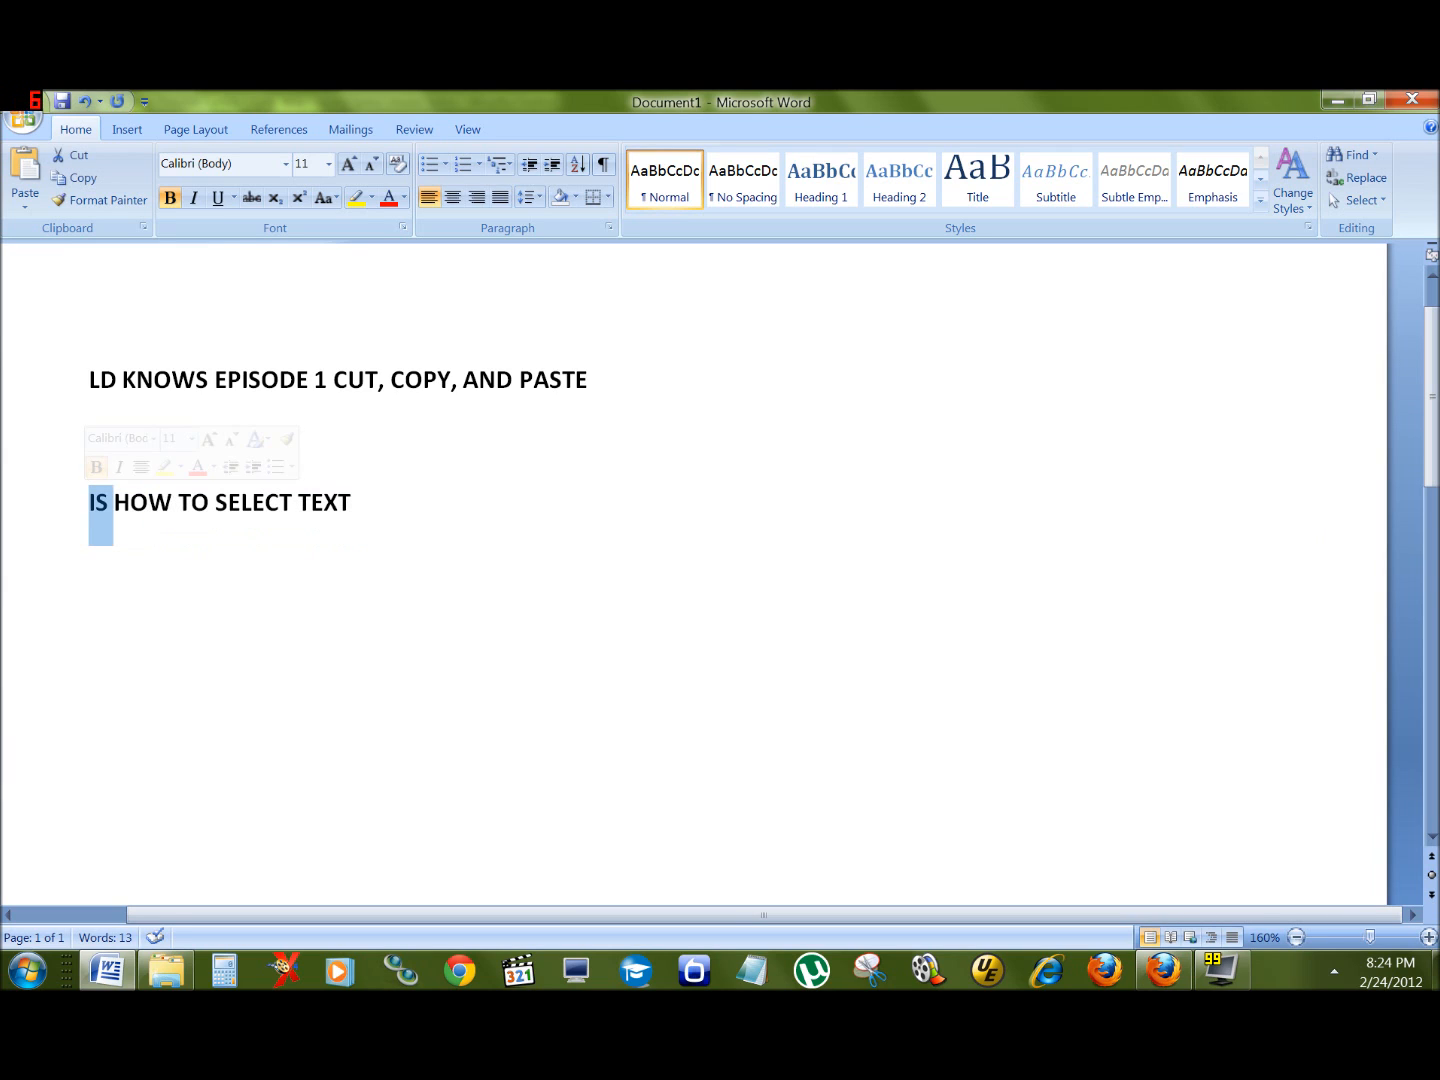
left_click(96, 504)
left_click(88, 502)
left_click(353, 502)
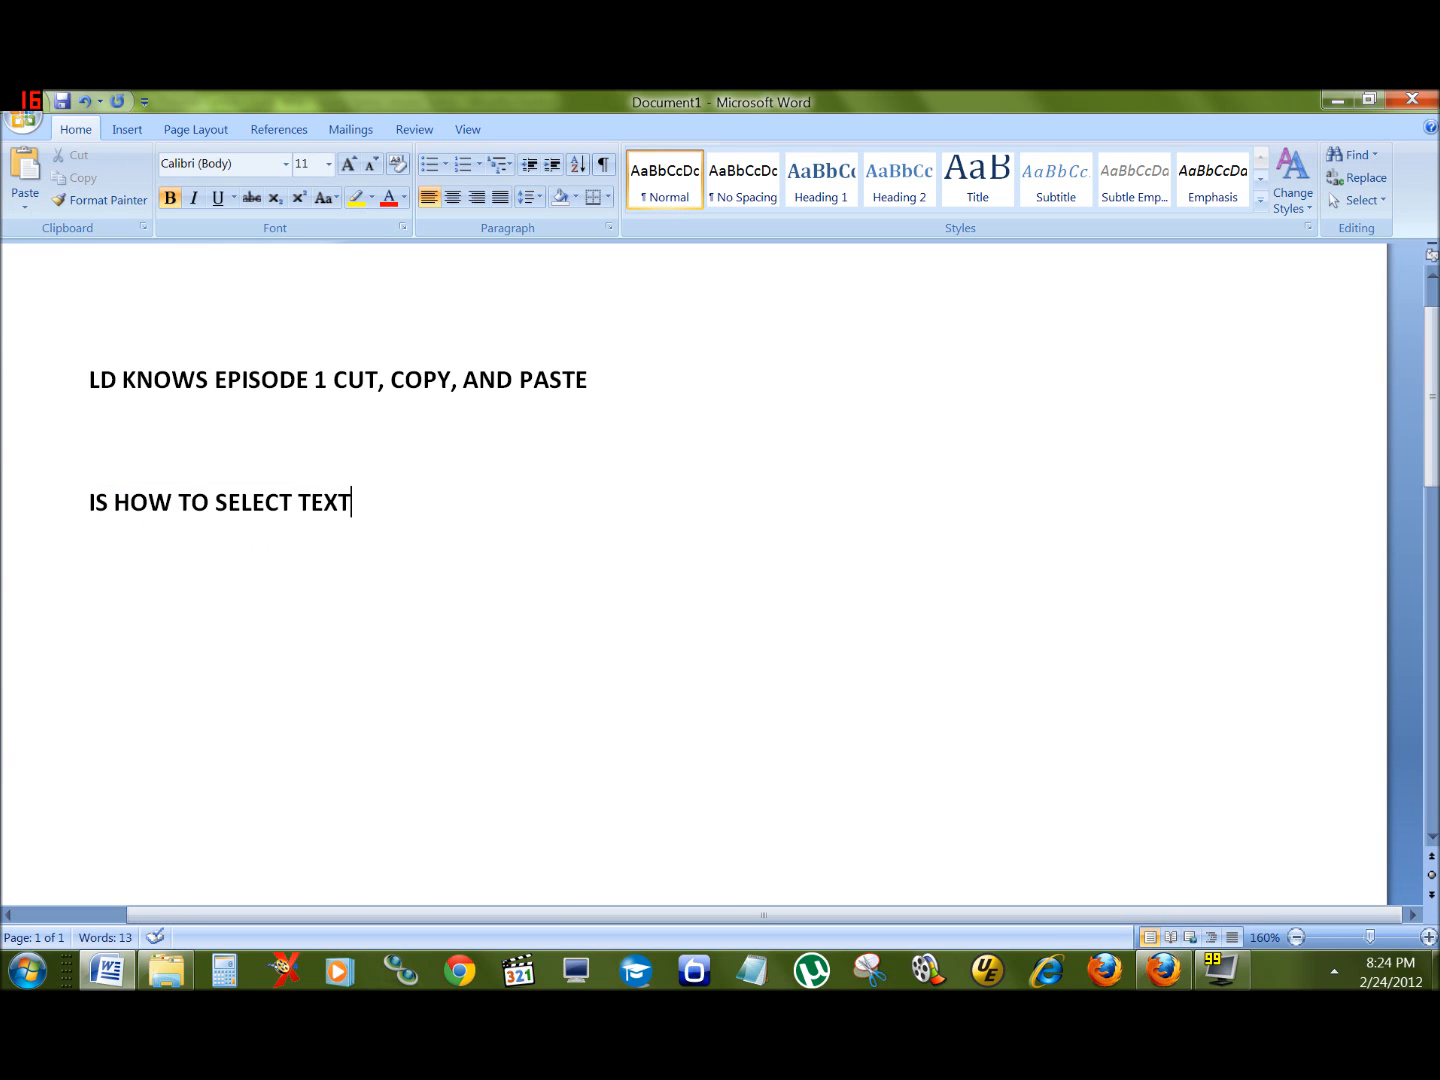
Write "DOUBLE CLICK ON A WORD" below the "IS HOW TO SELECT TEXT" line, with a blank paragraph between them.
key("Return")
key("Return")
type("CL")
key("BackSpace")
key("BackSpace")
type("DOB")
key("BackSpace")
key("BackSpace")
double_click(316, 509)
left_click(107, 624)
type("OUBLE CLIC")
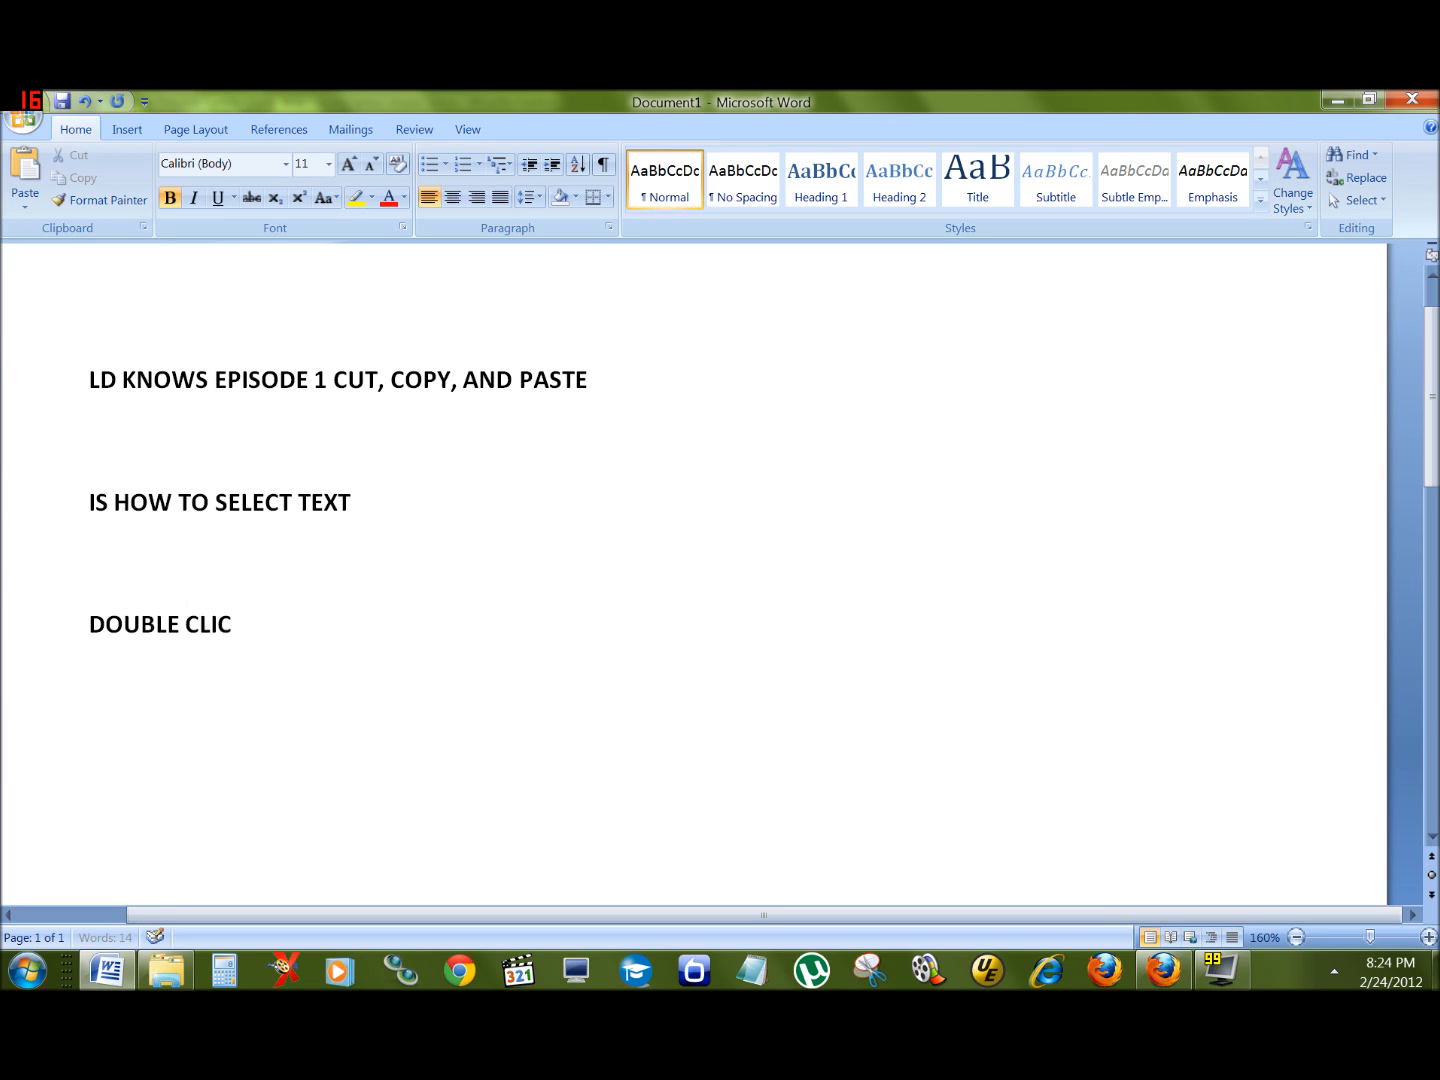
type("K ONM")
key("BackSpace")
type("A WORD")
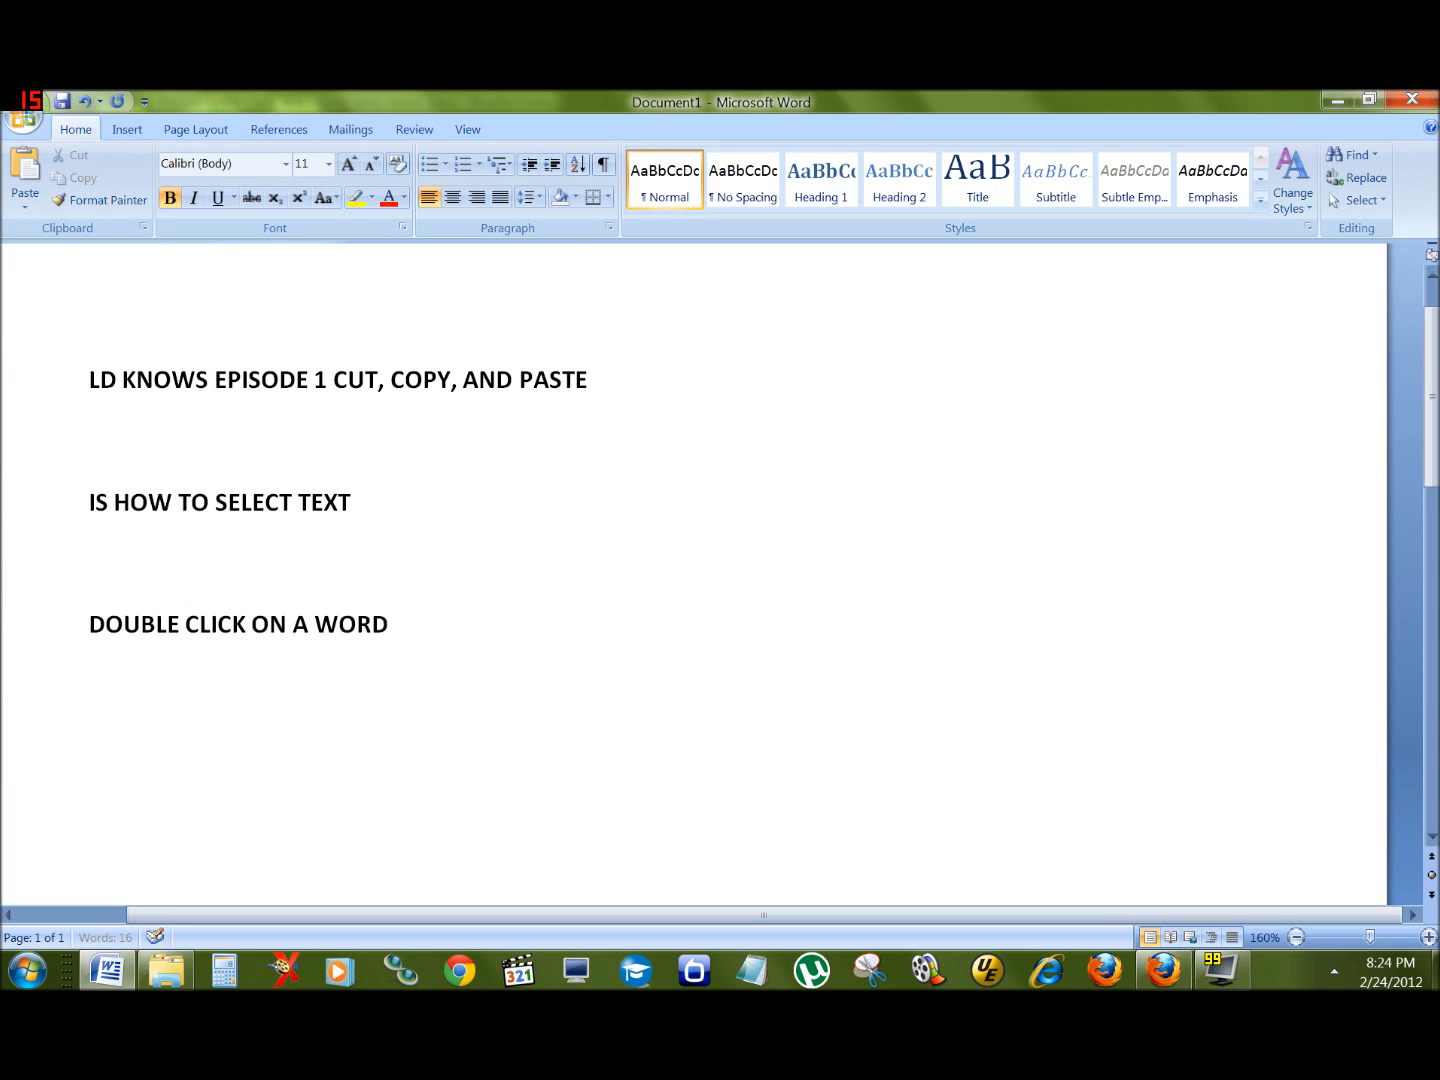
Start a new paragraph at the end of the text and select the whole "IS HOW TO SELECT TEXT" line.
key("Return")
key("Return")
left_click(209, 503)
triple_click(208, 503)
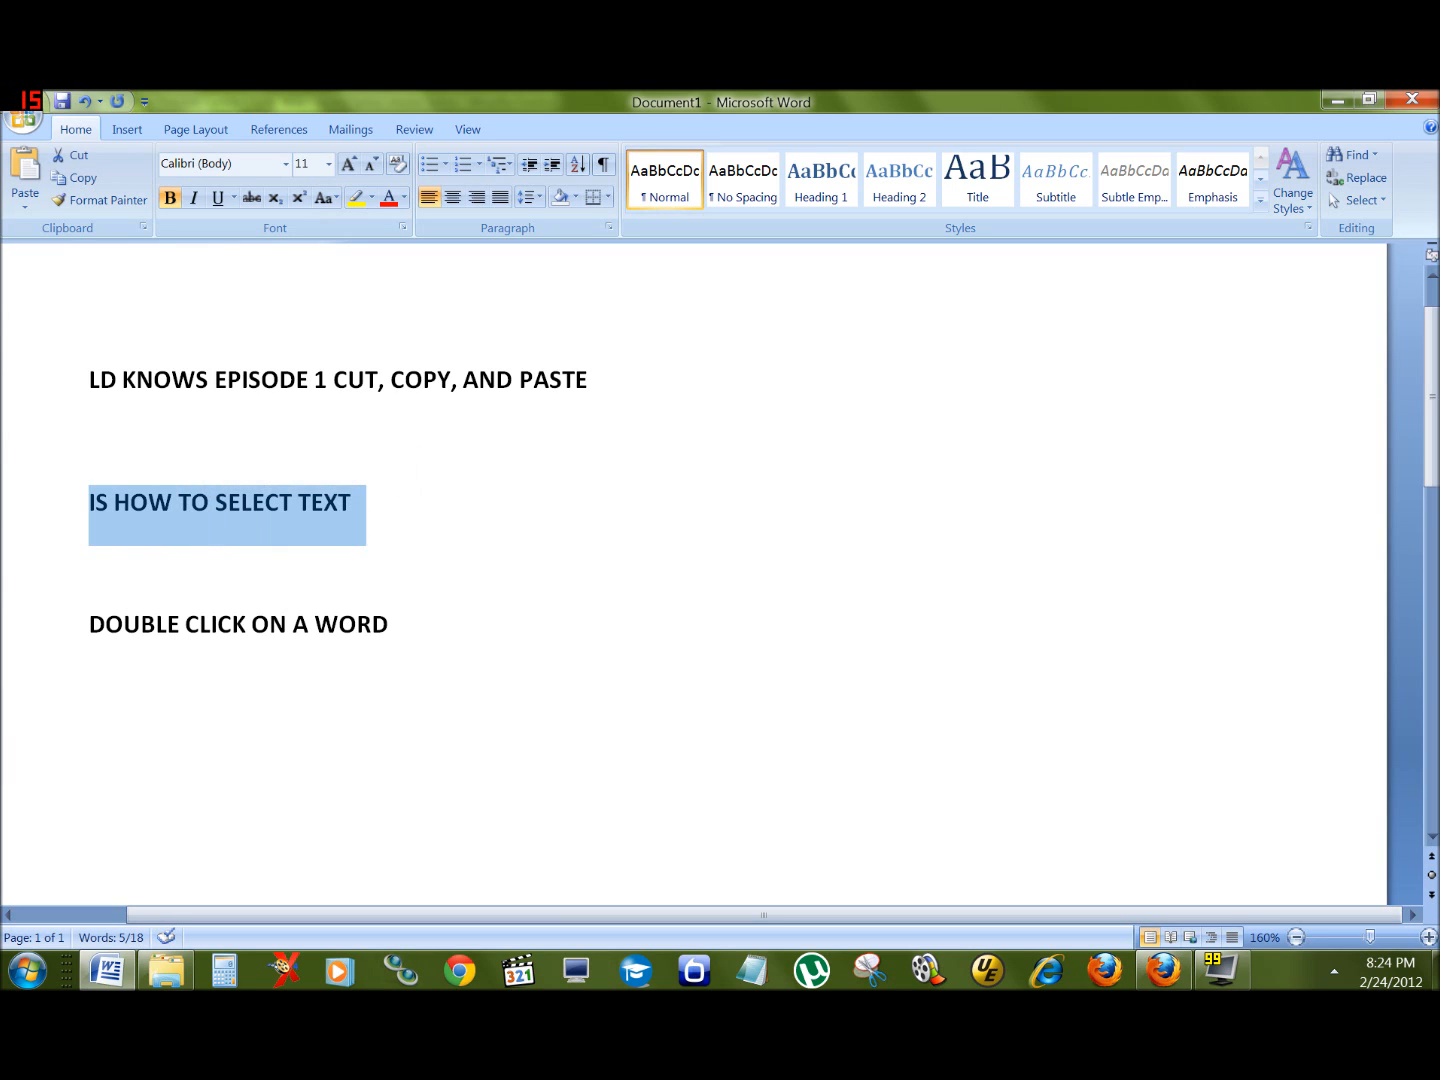
Write "TRIPLE CLICK TO SELECT THE WHOLE GROUP OF WORDS (STATEMENT)" below the "DOUBLE CLICK ON A WORD" line.
left_click(92, 685)
type("TRIPPL")
key("BackSpace")
key("BackSpace")
type("LE CLICK TO SELECT THE WHOLE")
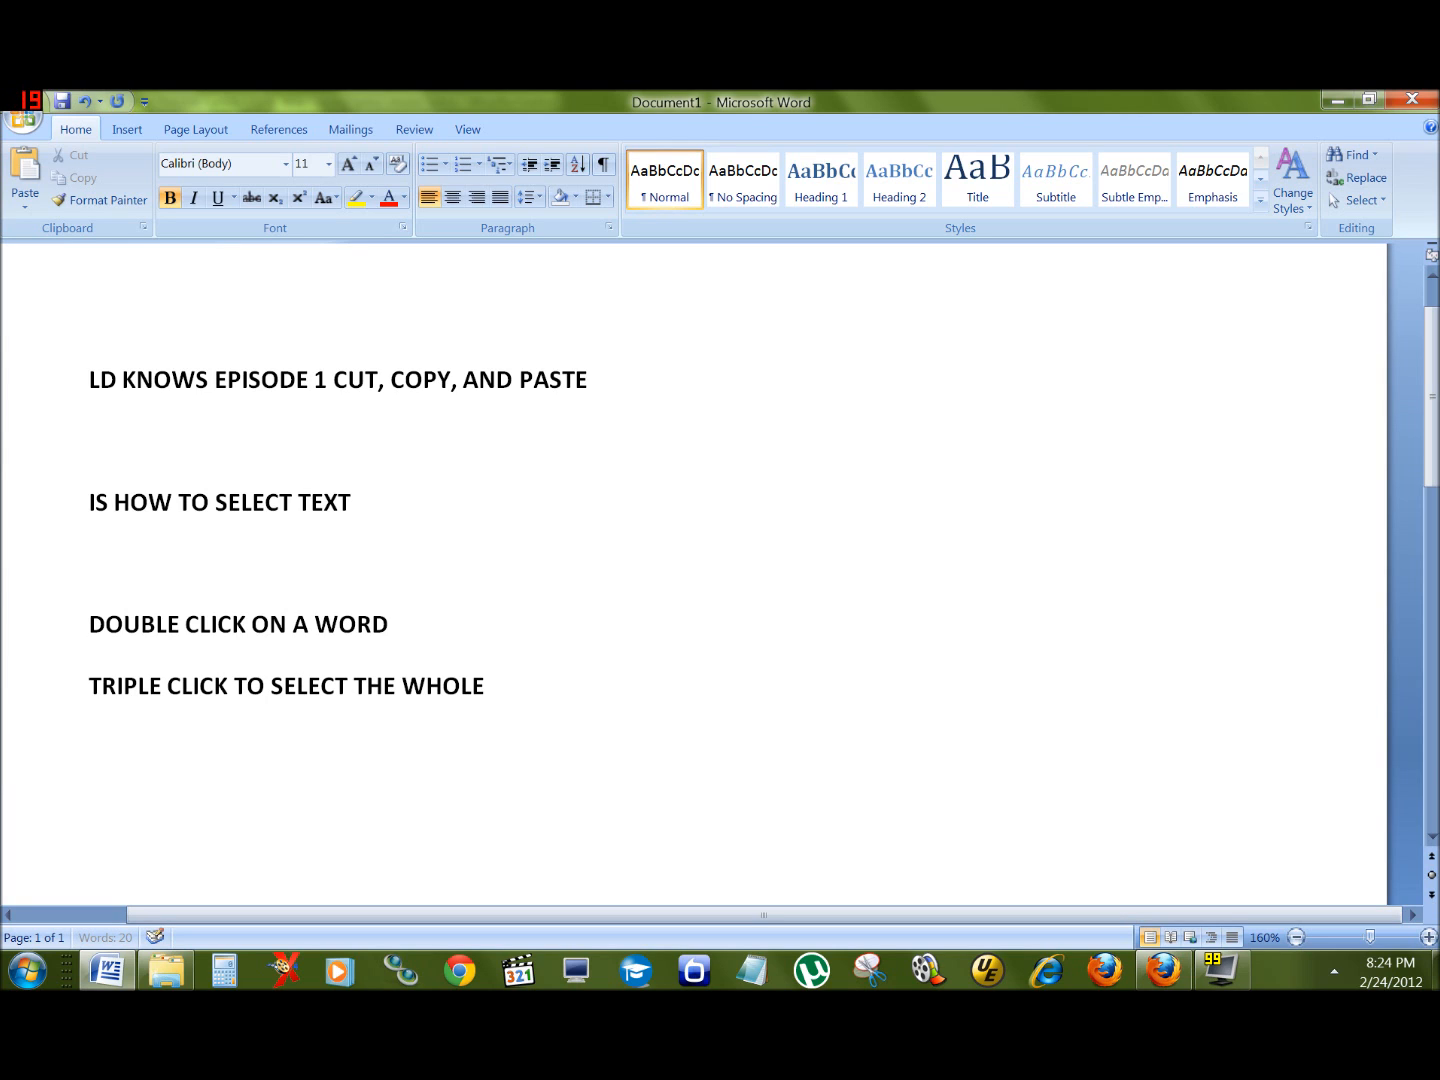
type(" GROUP OF")
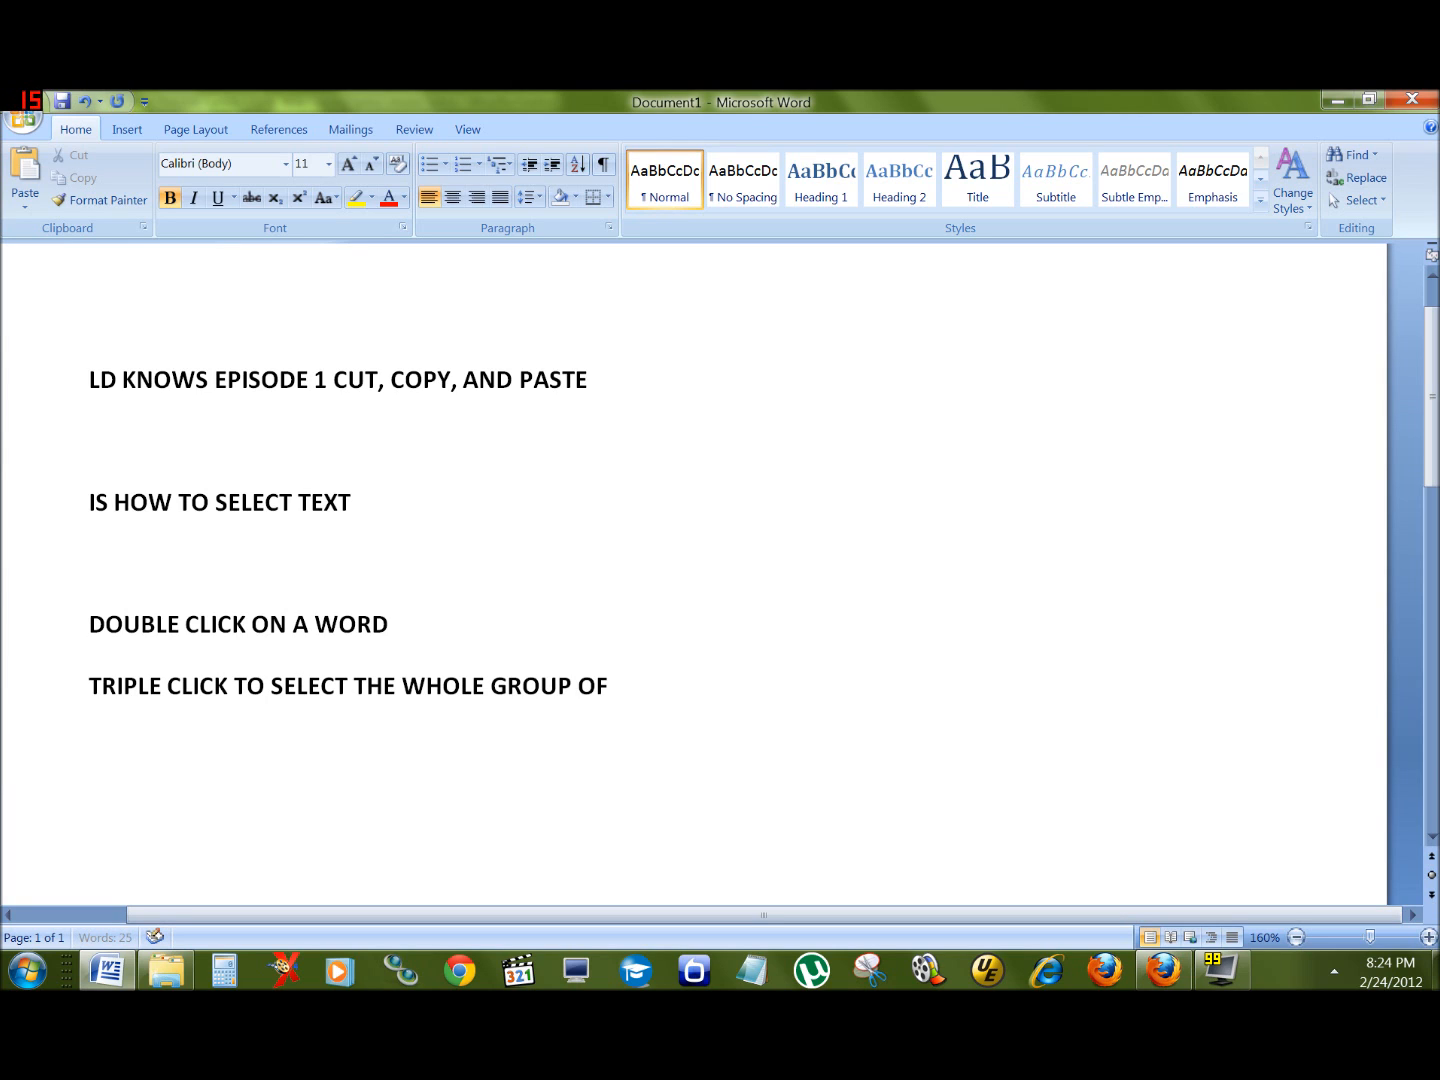
type(" WORDS (ST")
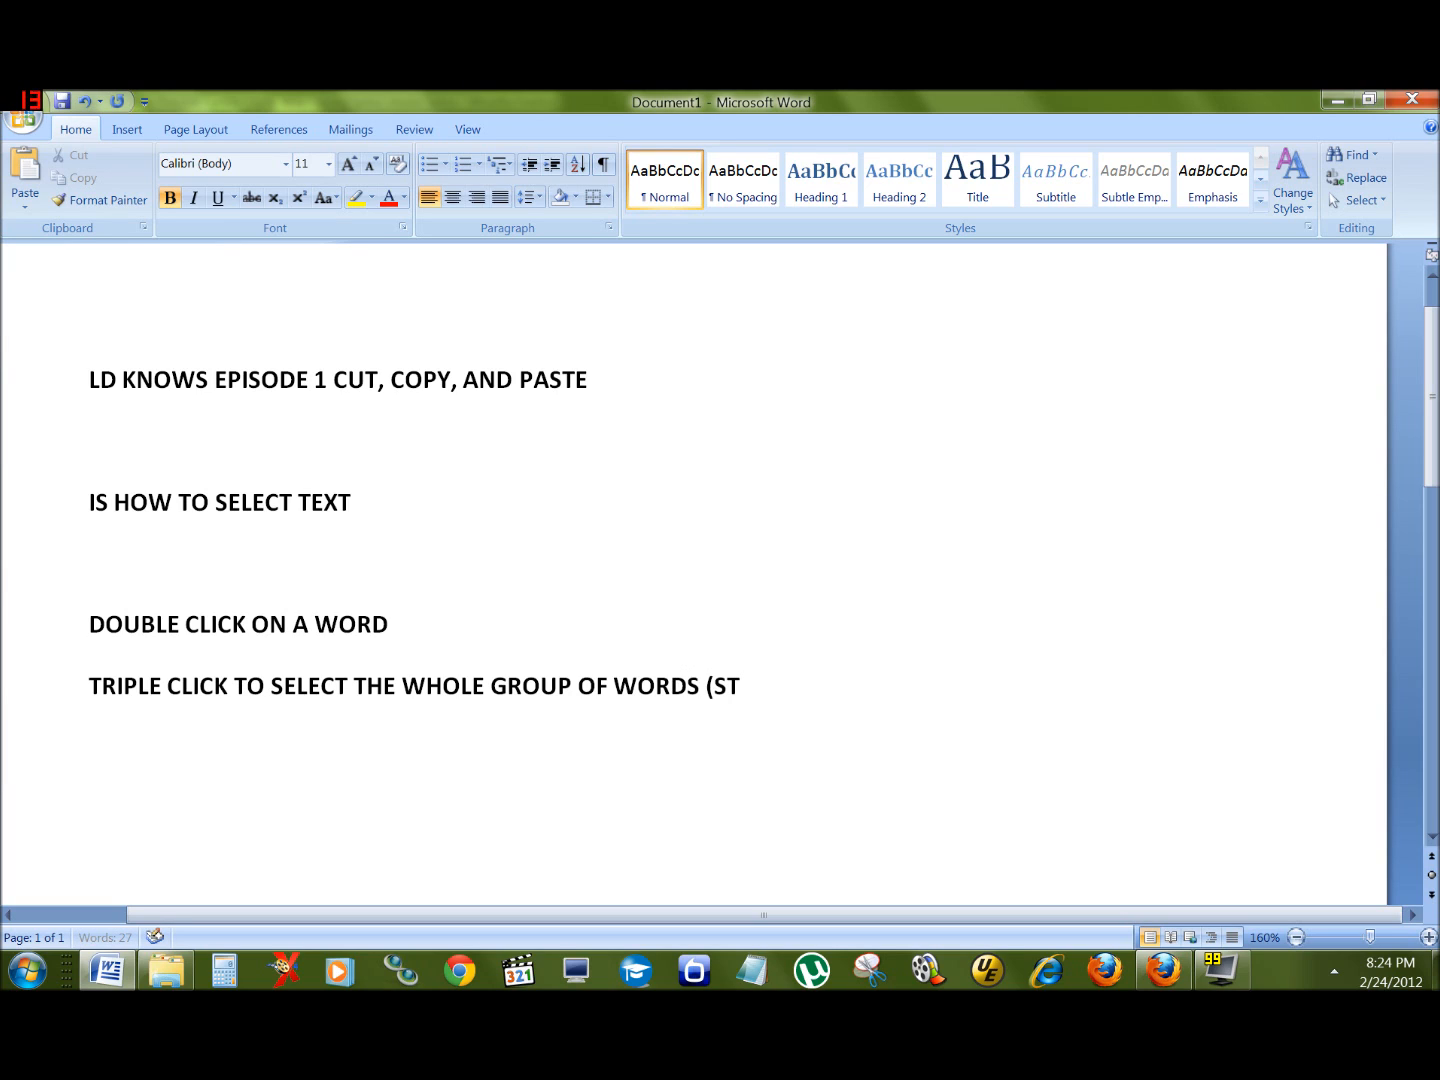
type("ATEMENT)")
key("Return")
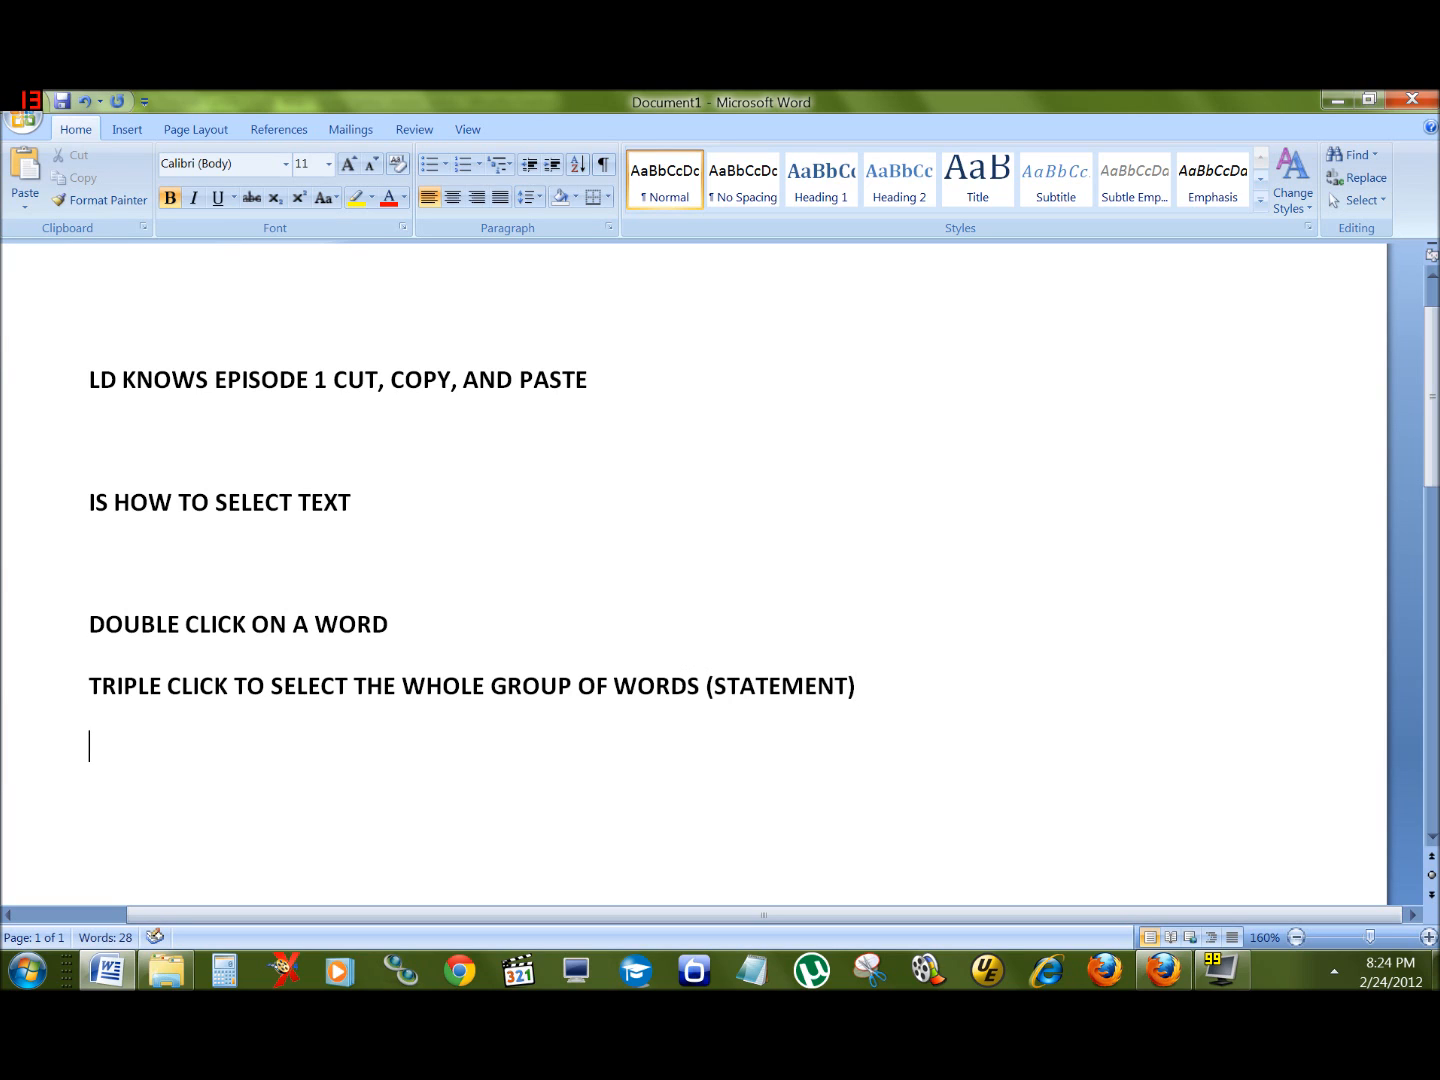
Select part of the "IS HOW TO SELECT TEXT" line, and write "Click and drag your mouse in the direction you want to copy." as the last line.
left_click_drag(352, 499, 231, 510)
left_click(232, 511)
left_click(90, 745)
type("Click and")
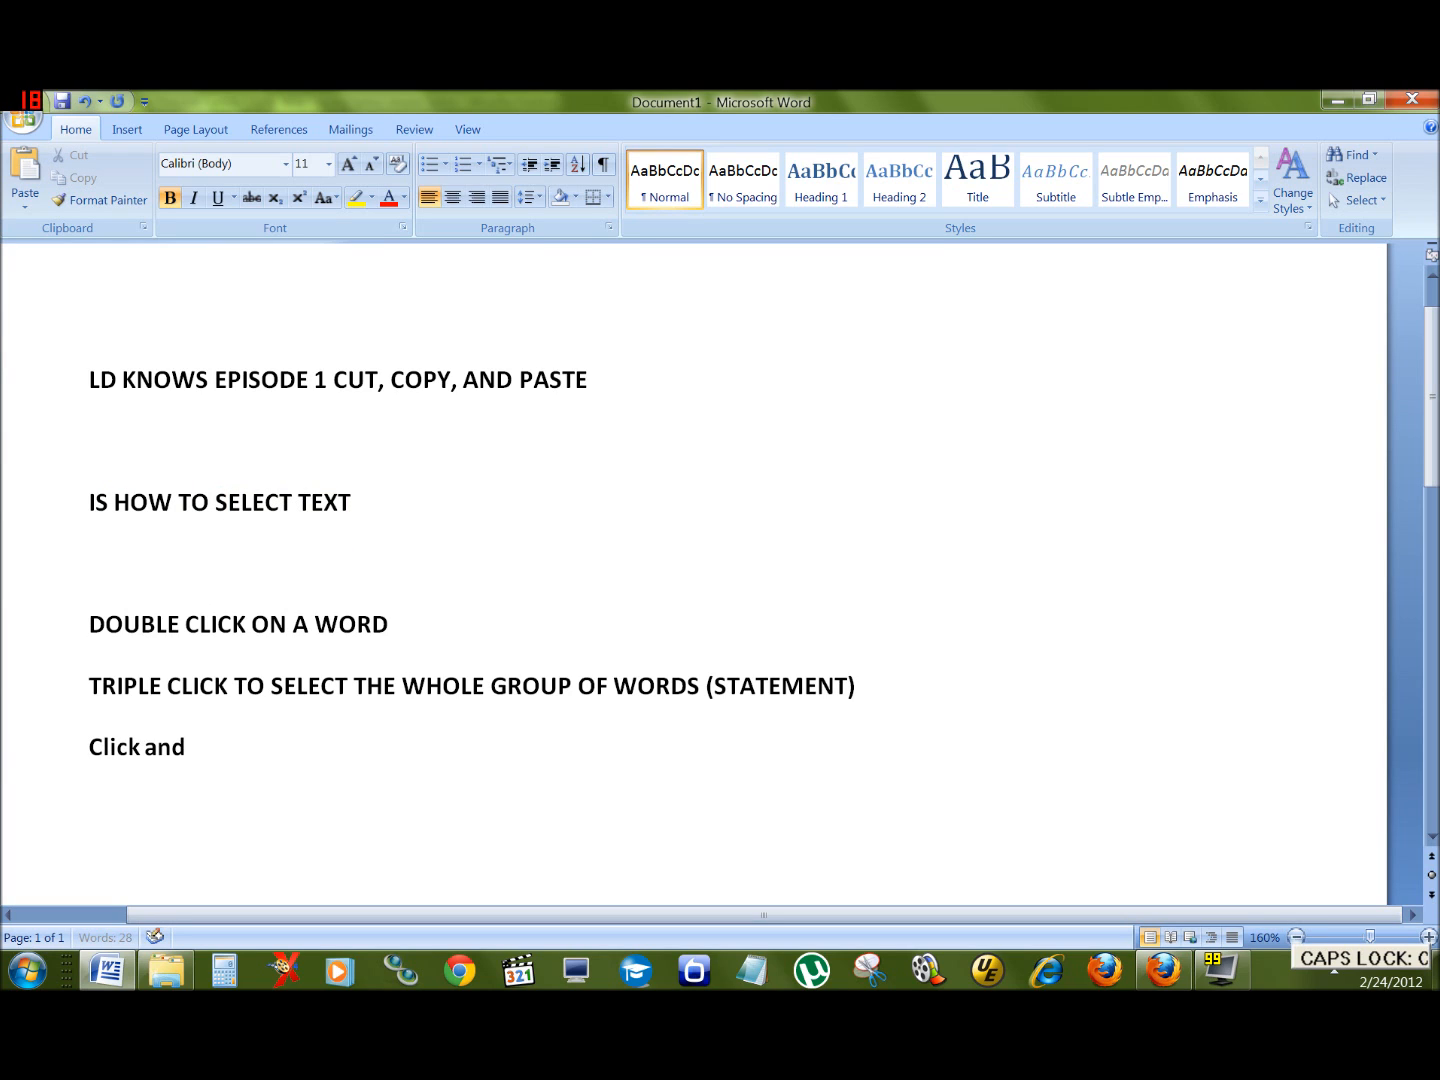
type(" drag your mouse")
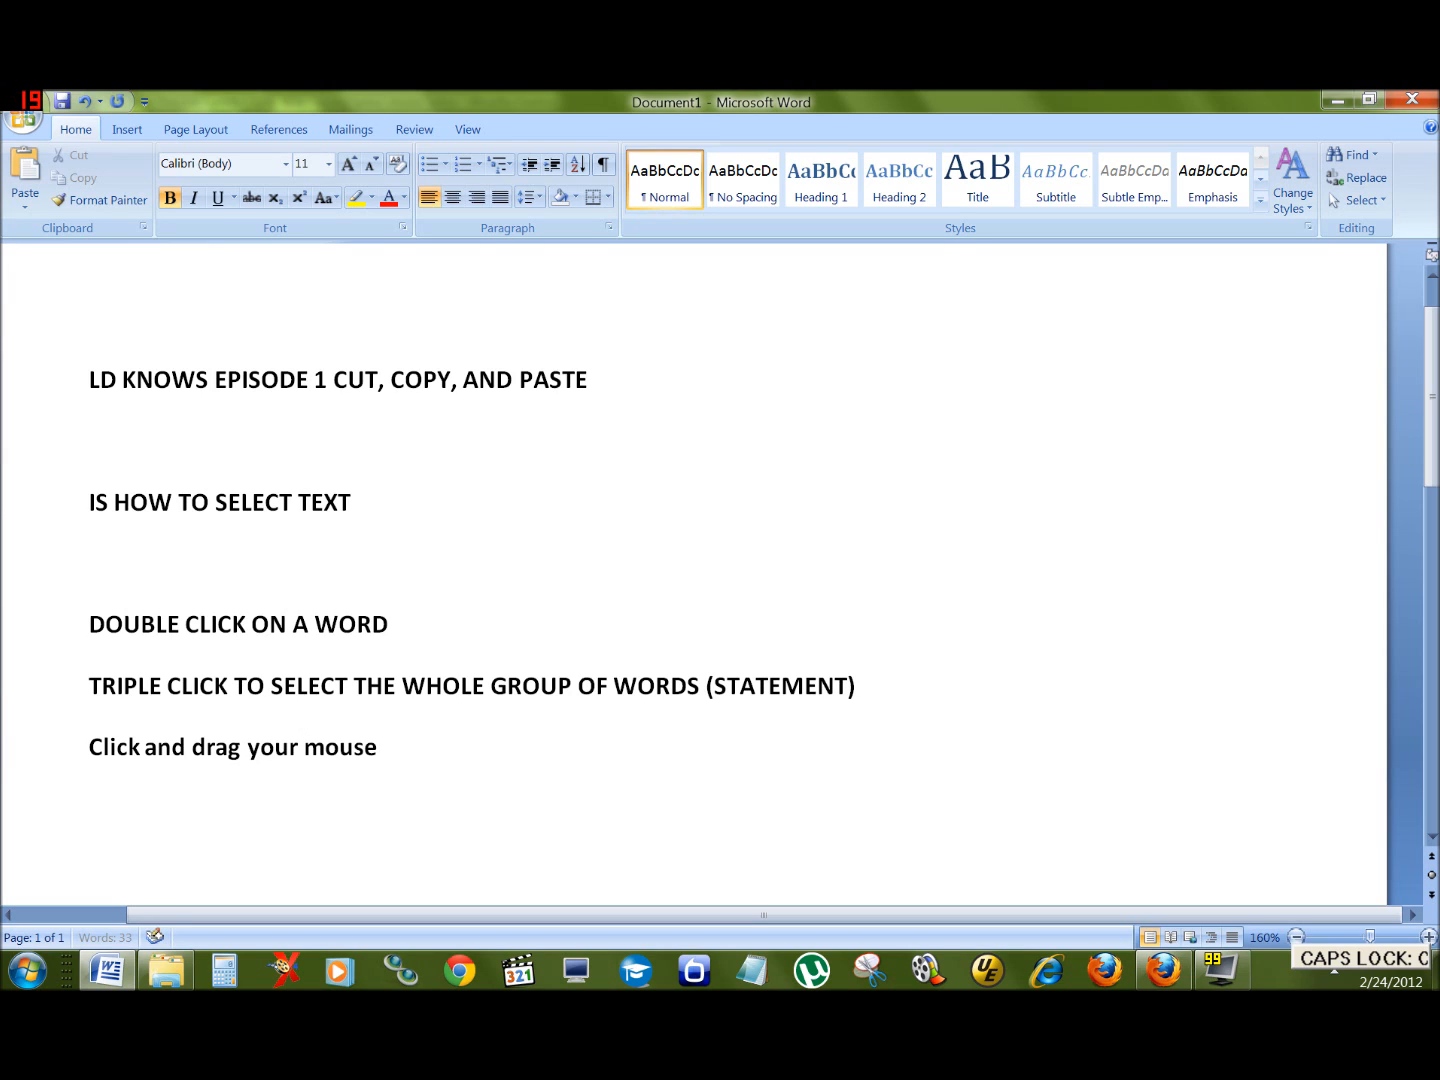
type(" in the direction")
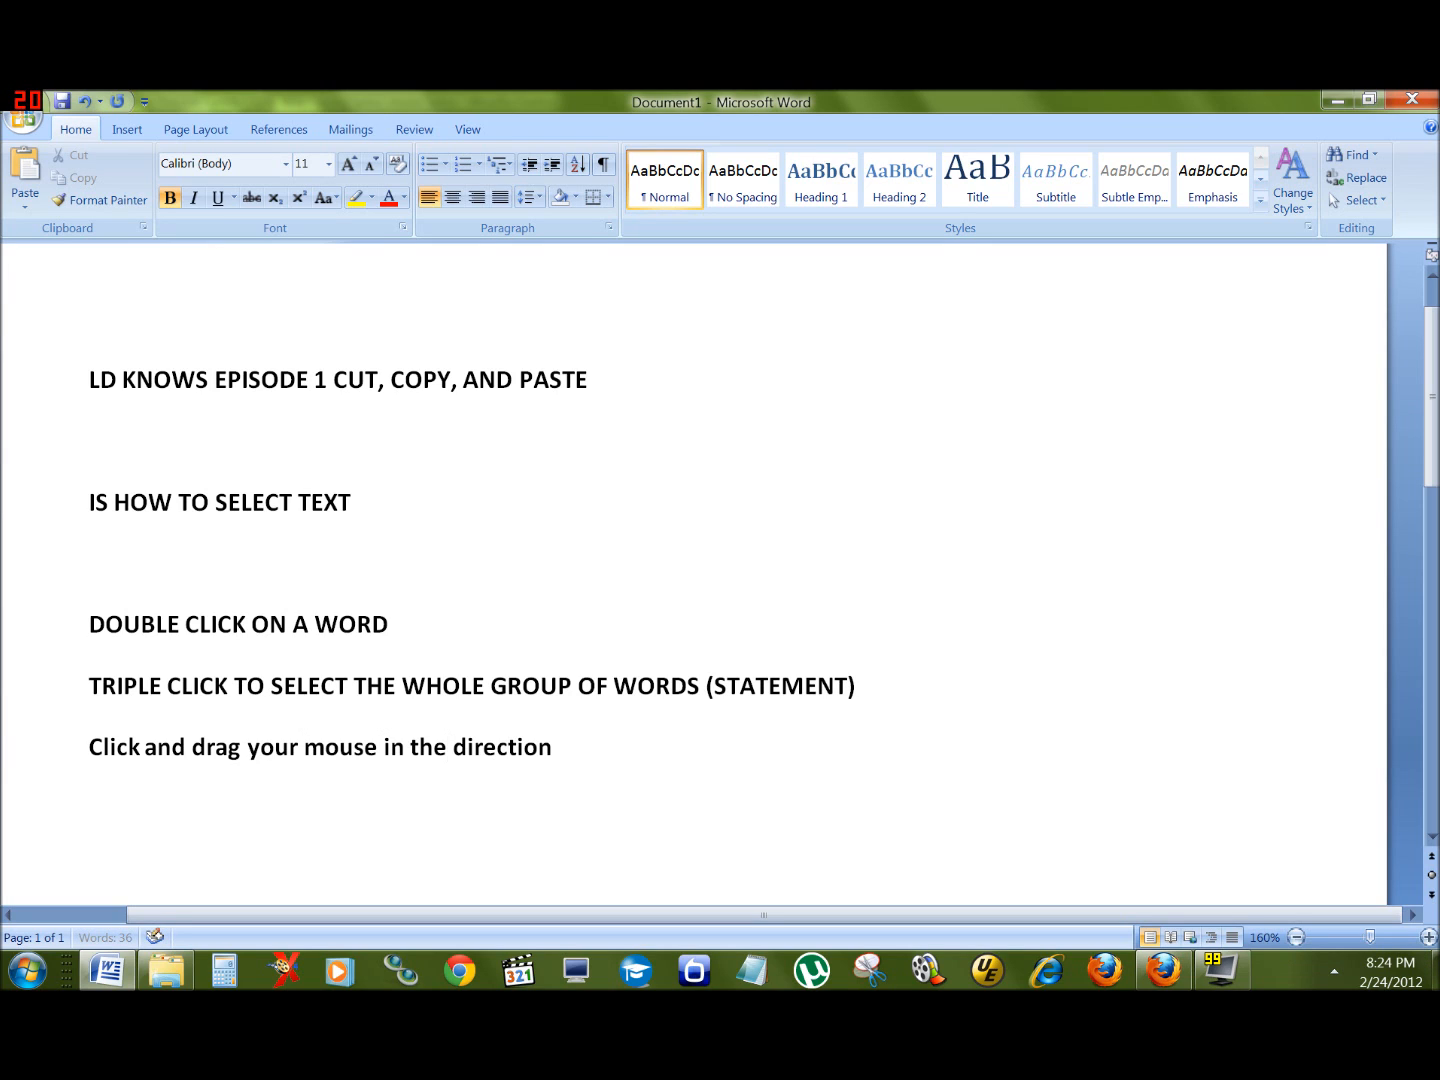
type(" you want to copy.")
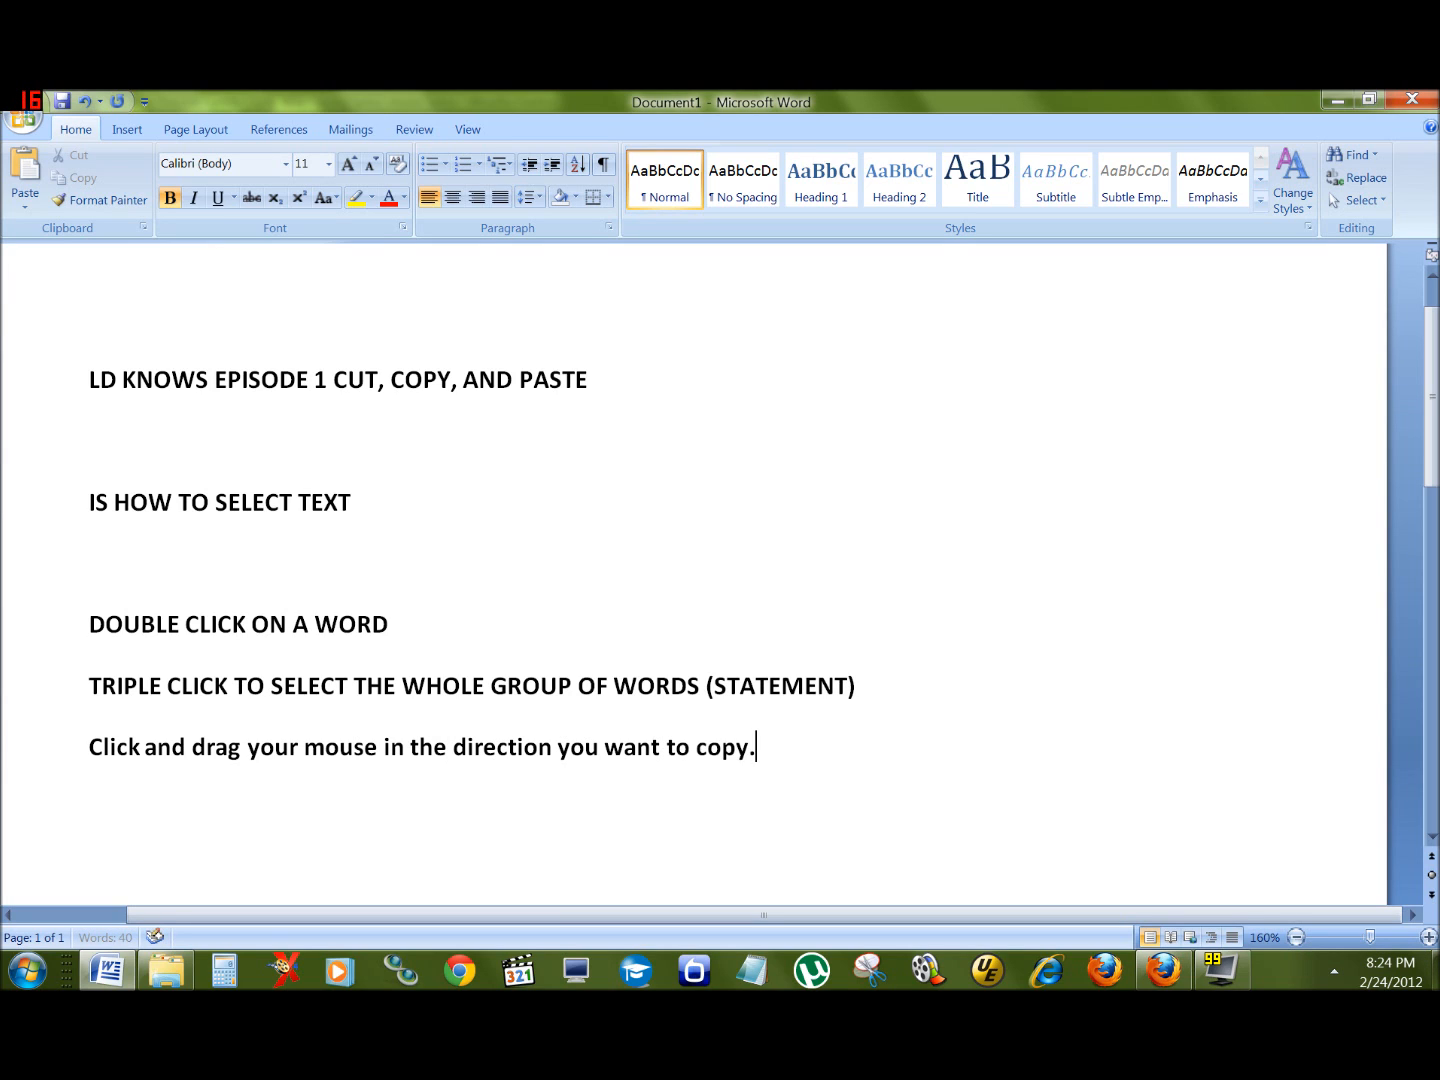
Delete the three instruction lines below "IS HOW TO SELECT TEXT", together with the blank paragraphs around them.
key("Return")
left_click_drag(94, 807, 135, 579)
key("Delete")
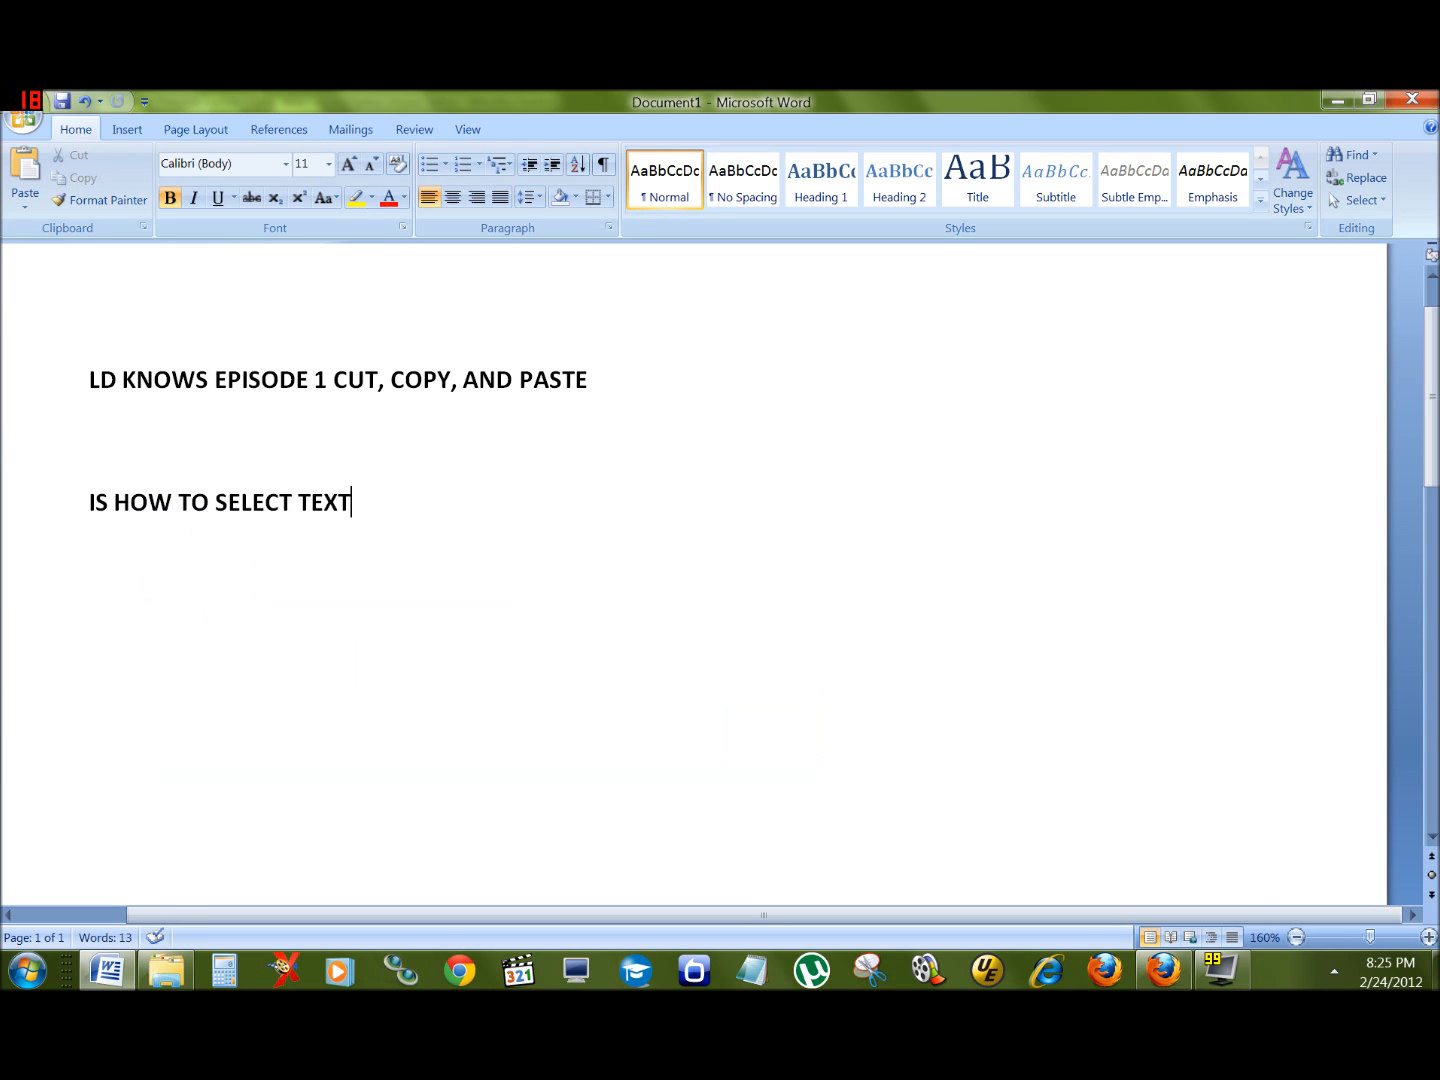
Copy only the word "TEXT" from the "IS HOW TO SELECT TEXT" line.
double_click(324, 502)
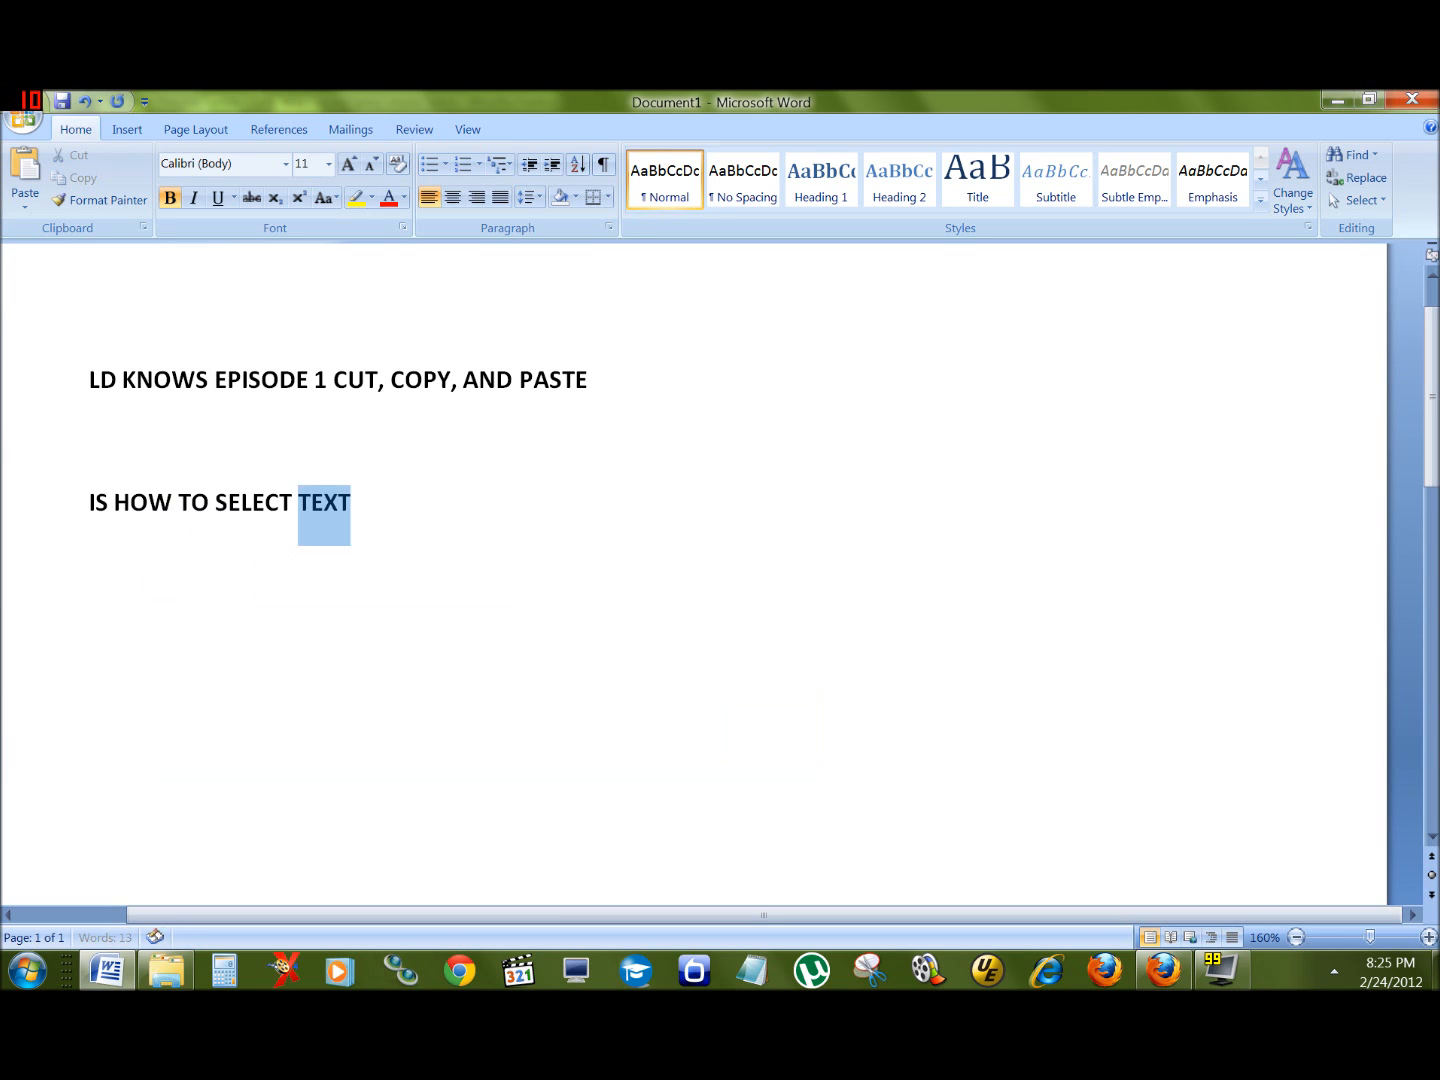
triple_click(319, 507)
double_click(311, 510)
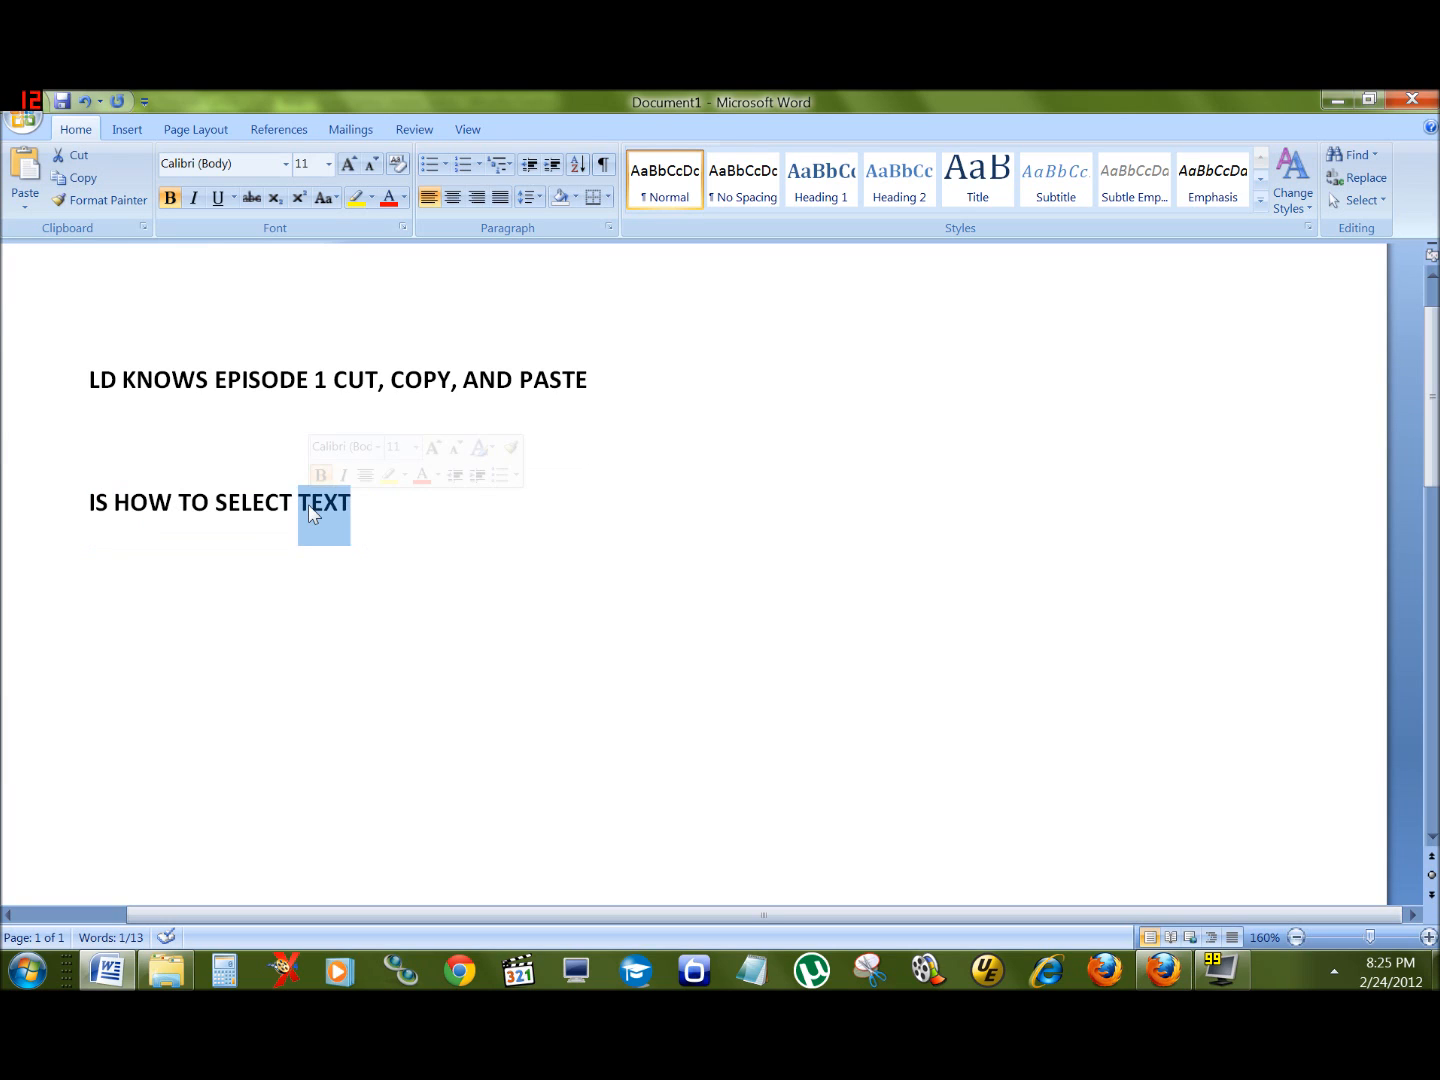
left_click(311, 504)
left_click(253, 503)
double_click(318, 506)
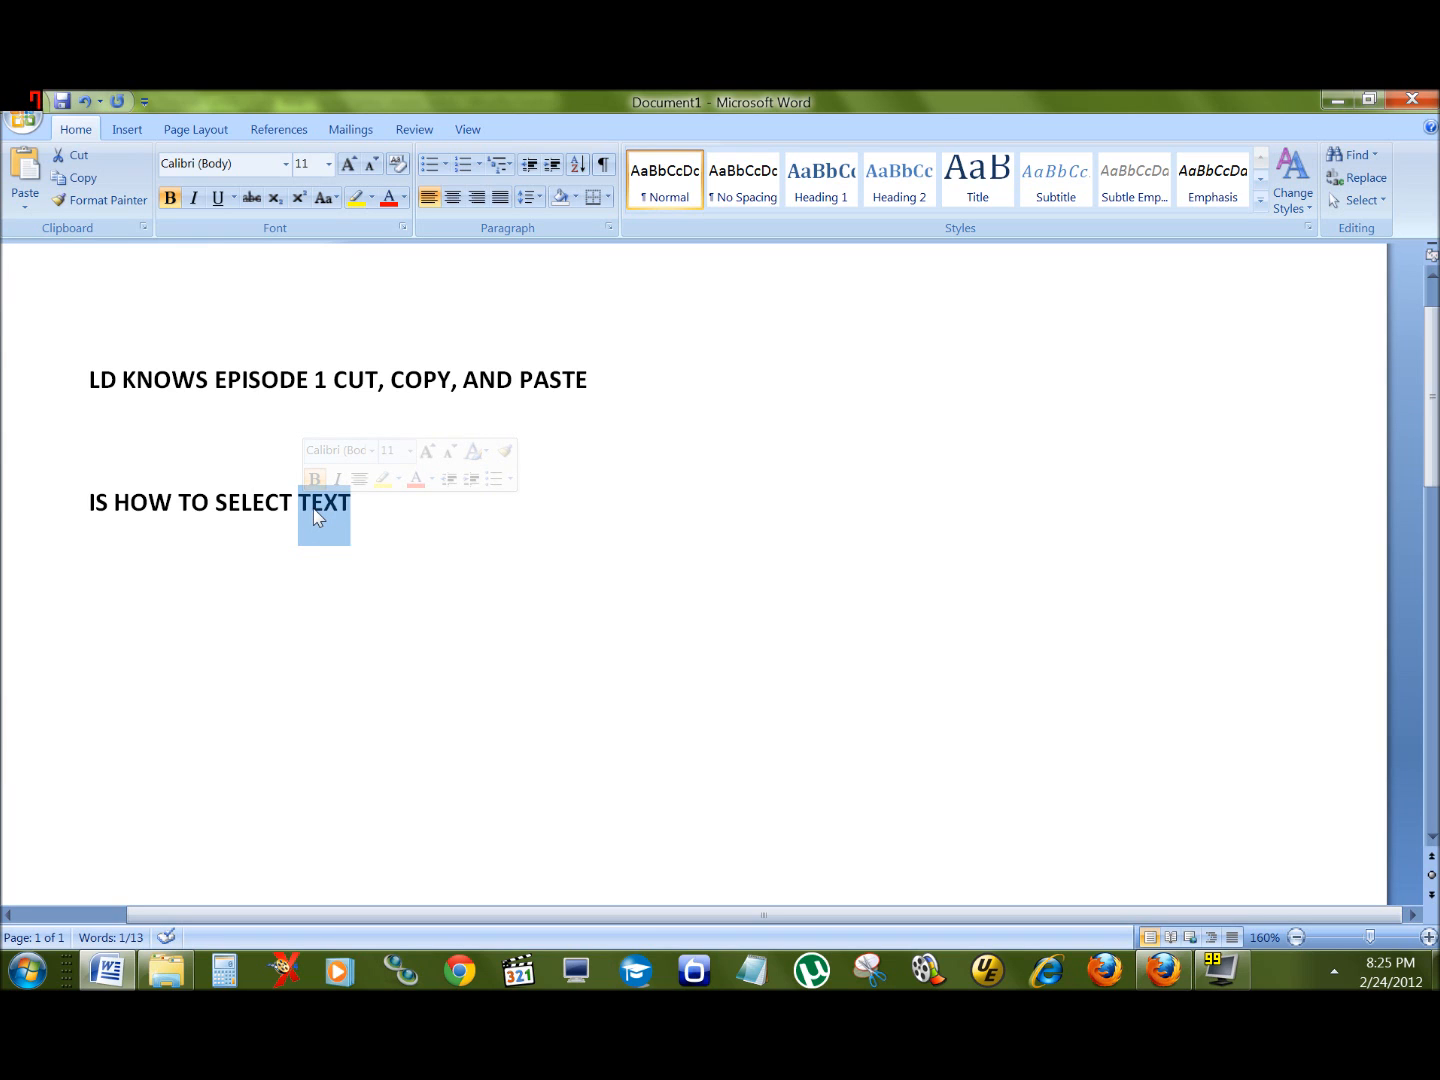
right_click(314, 515)
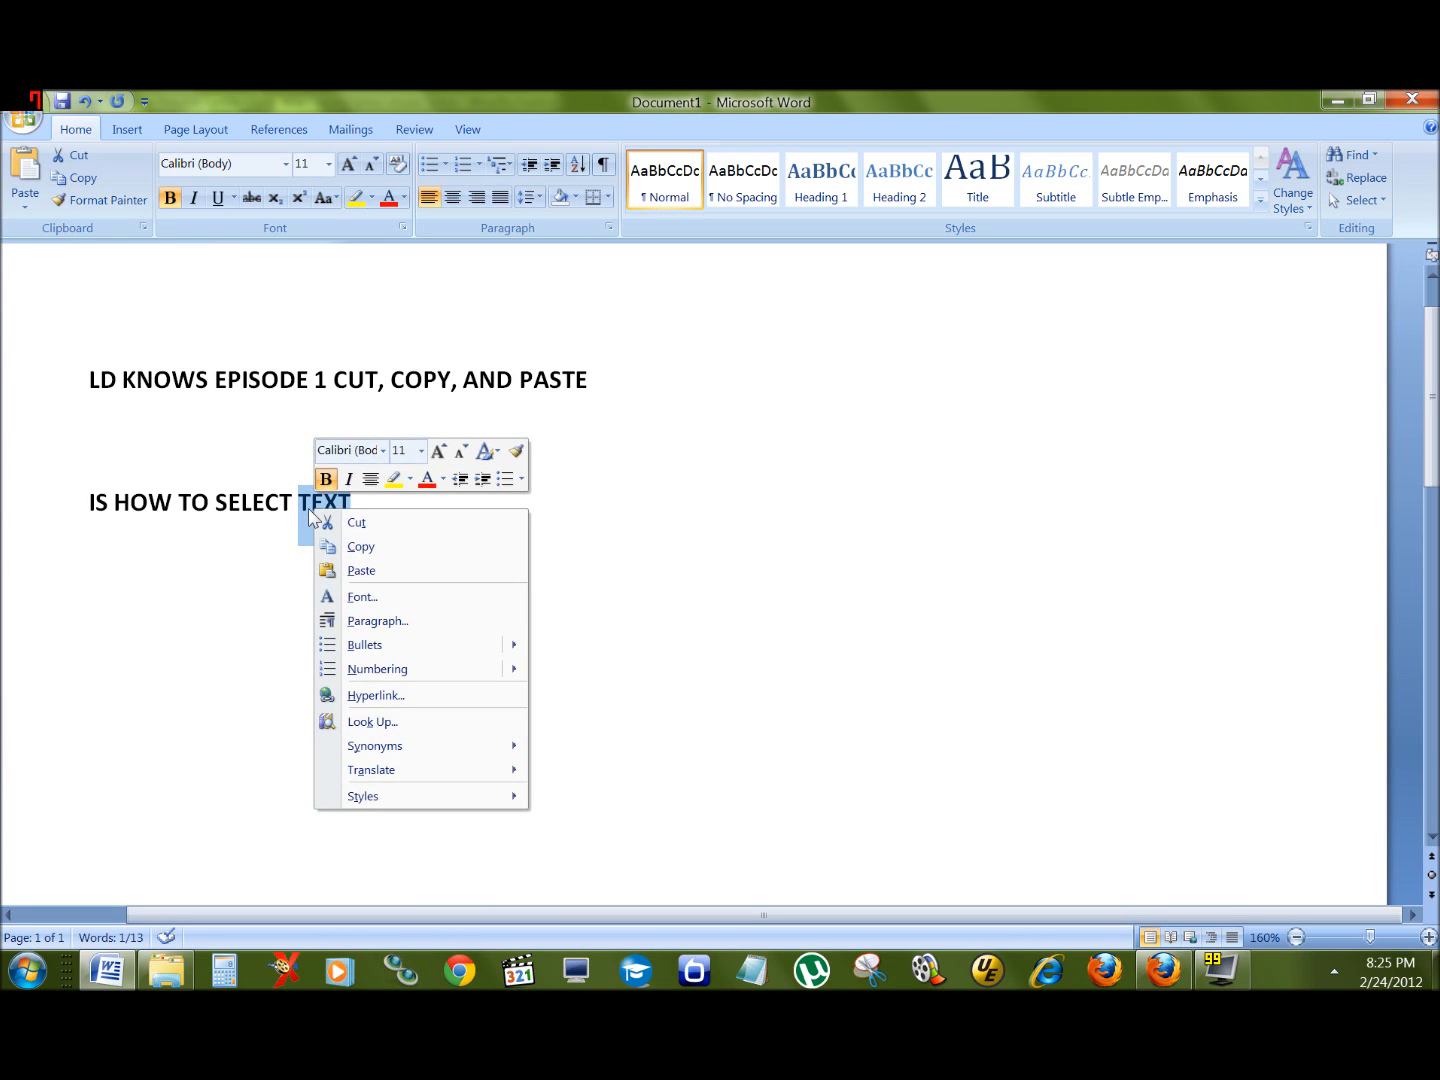
key("Escape")
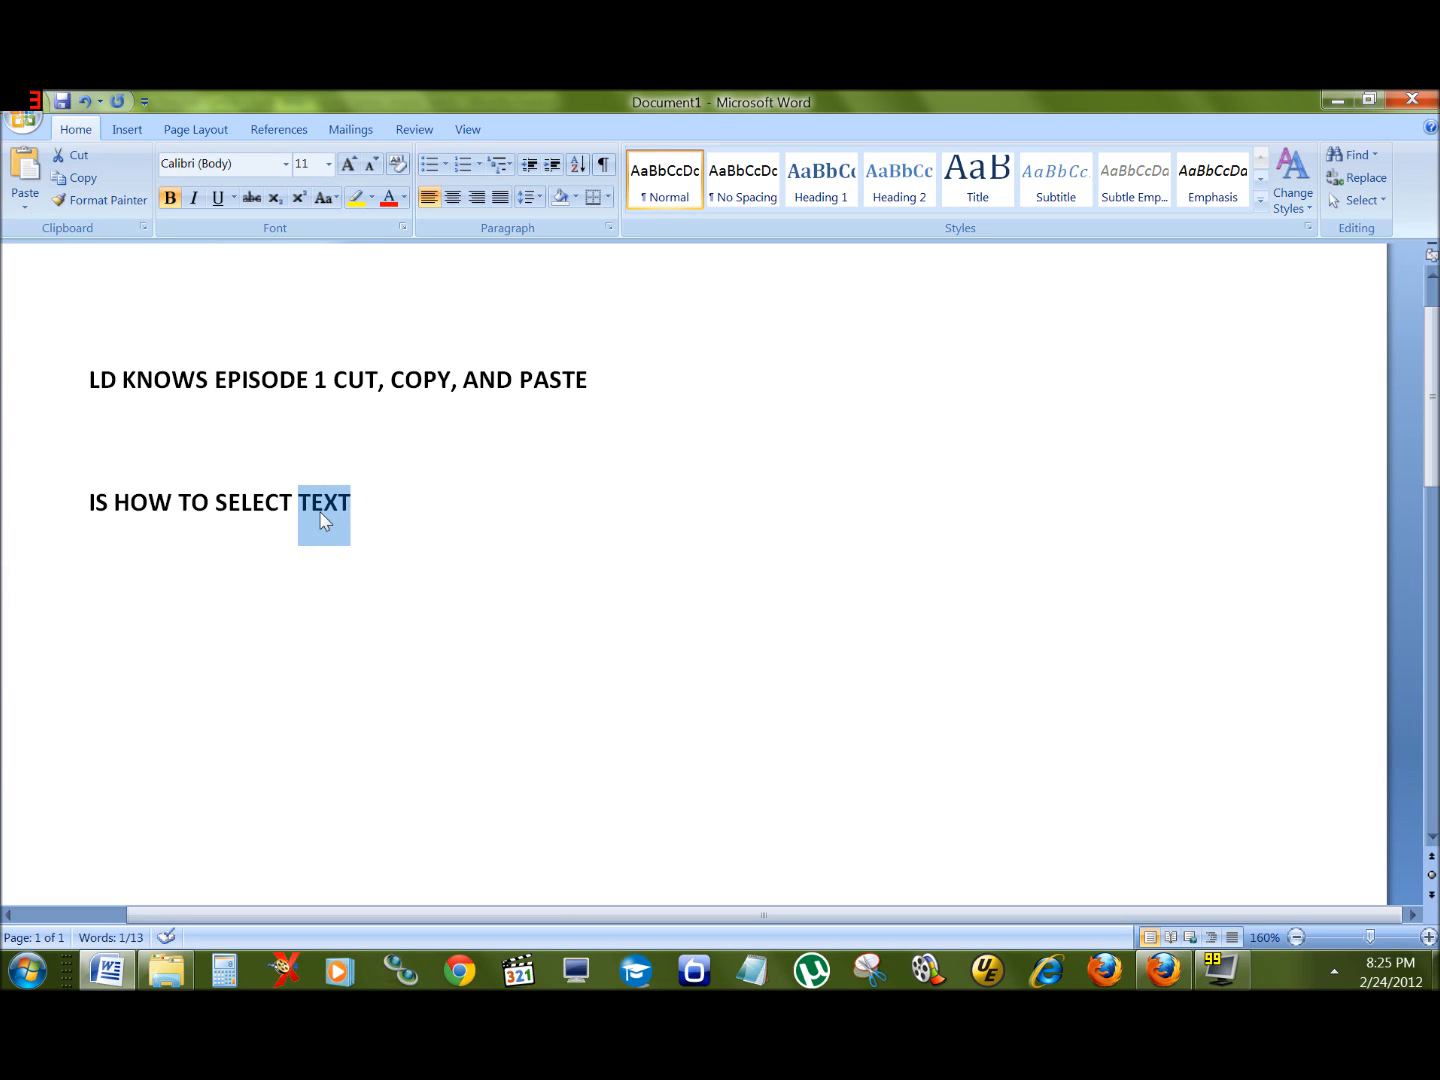
right_click(322, 519)
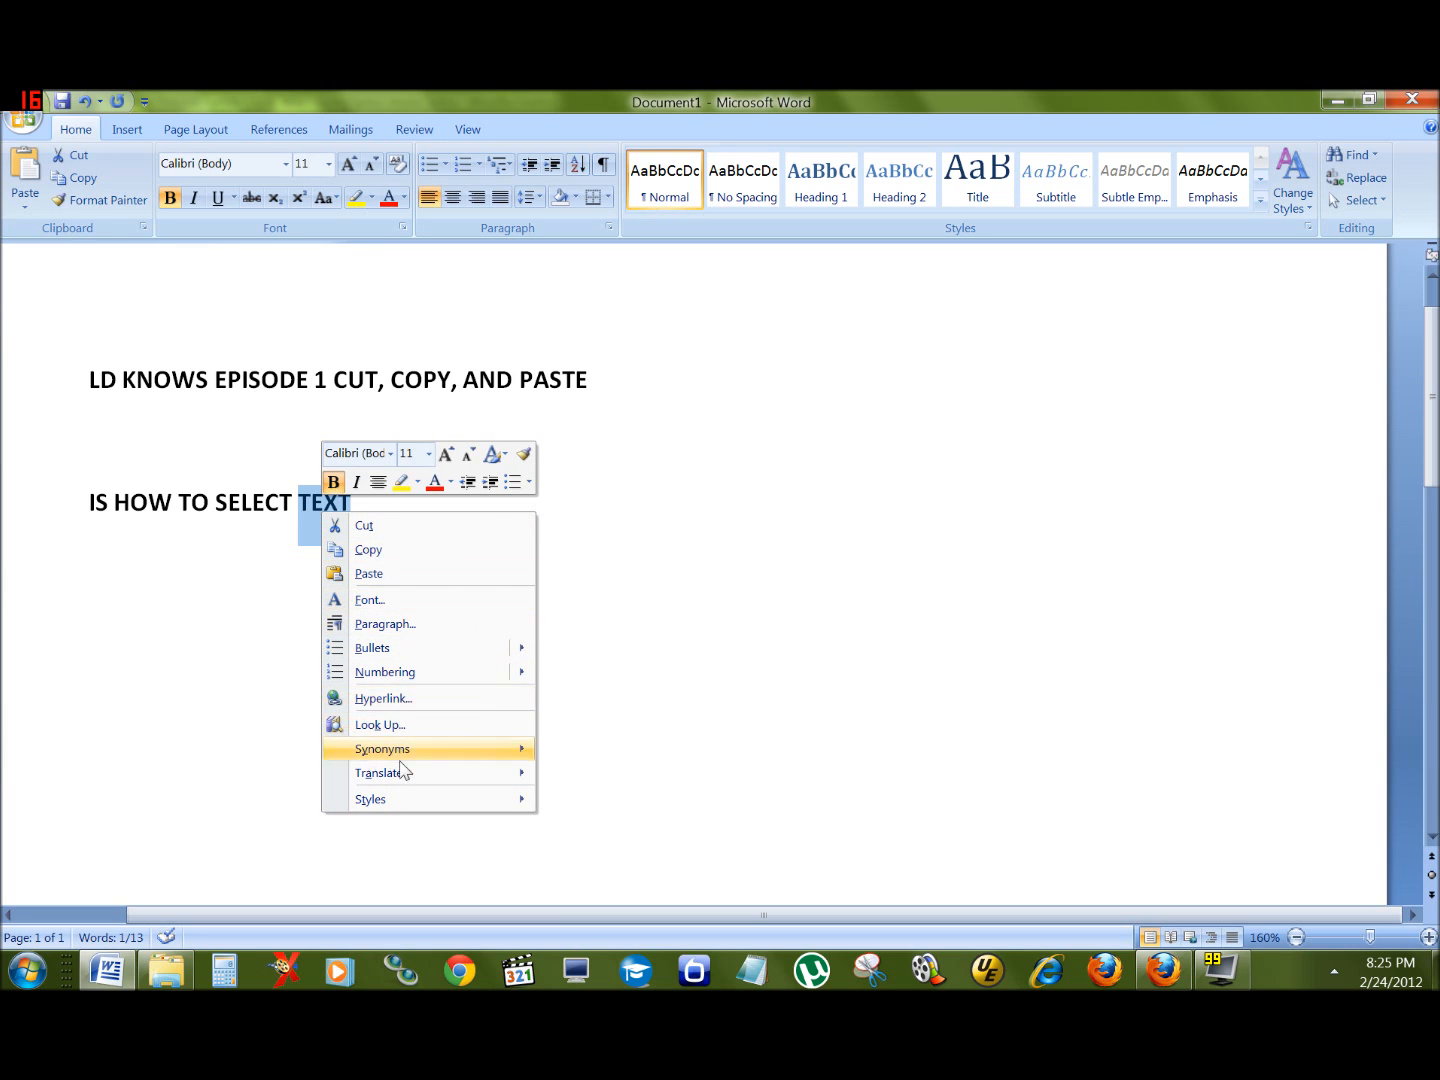
left_click(370, 551)
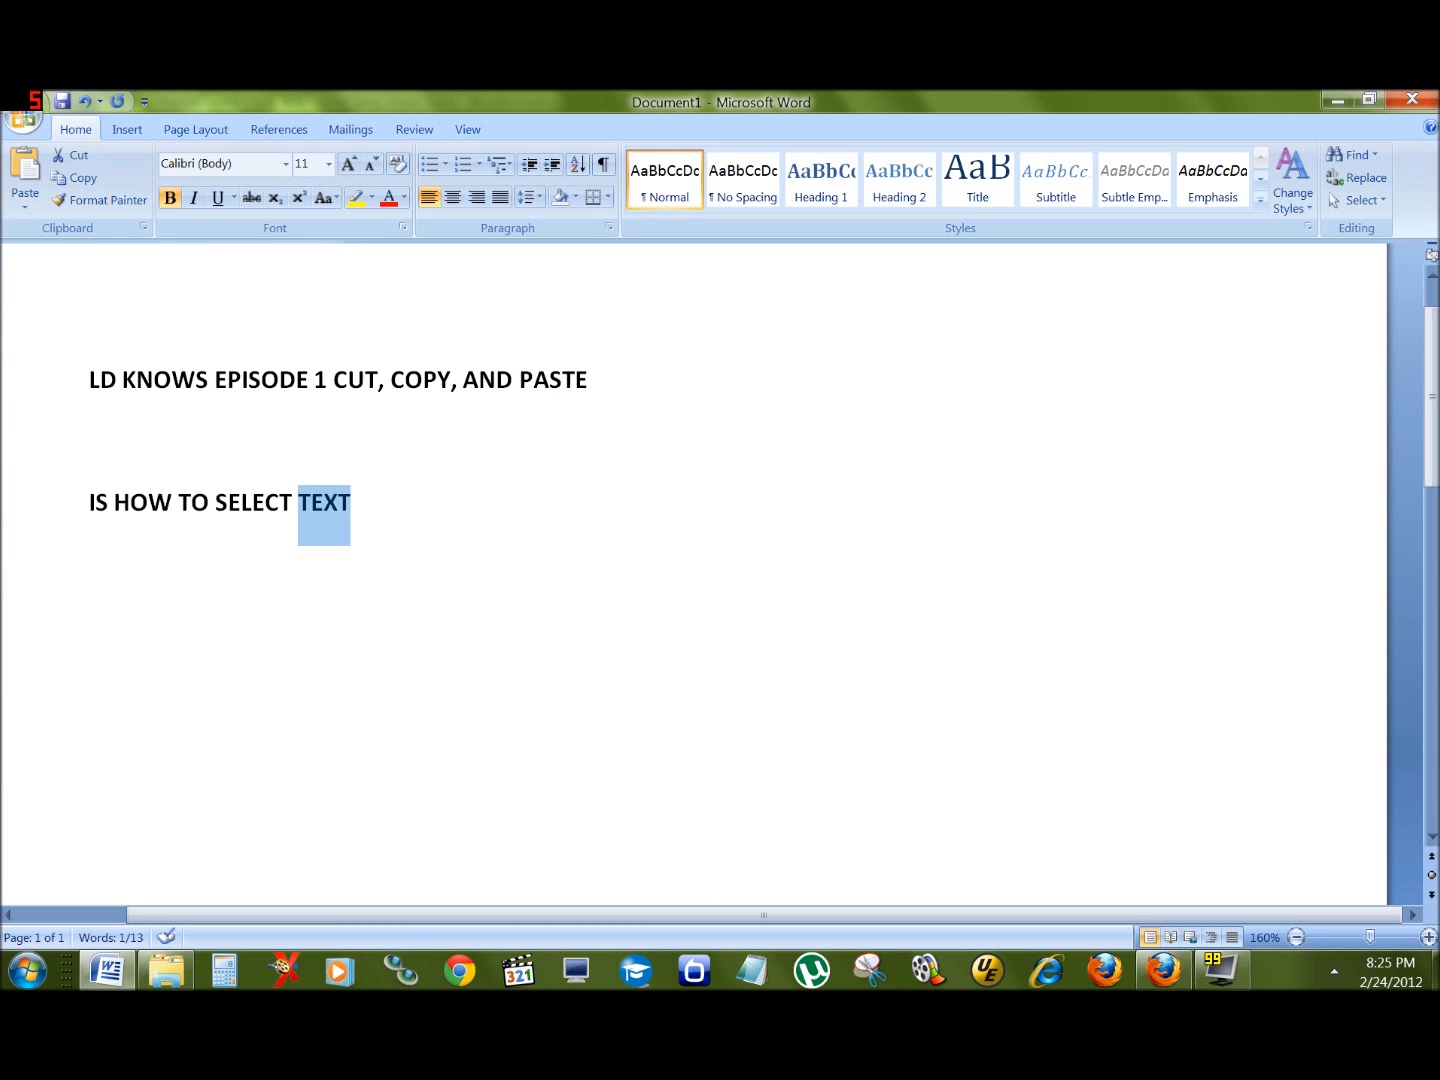
left_click(352, 502)
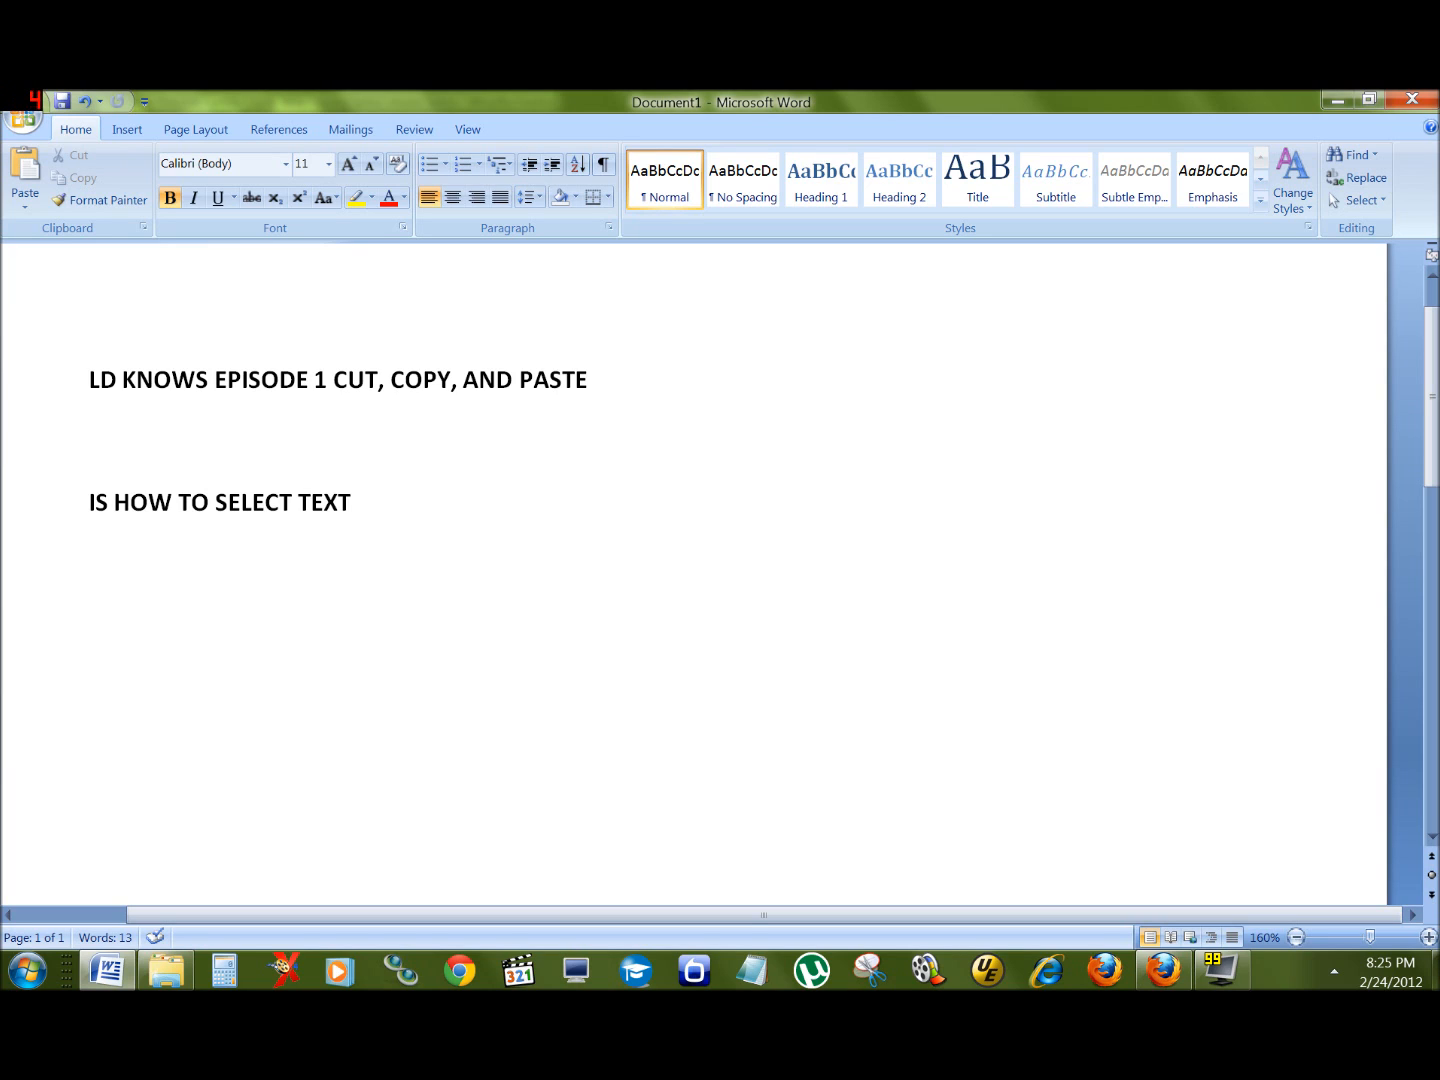
key("BackSpace")
key("BackSpace")
key("Up")
double_click(325, 503)
left_click(588, 381)
double_click(253, 503)
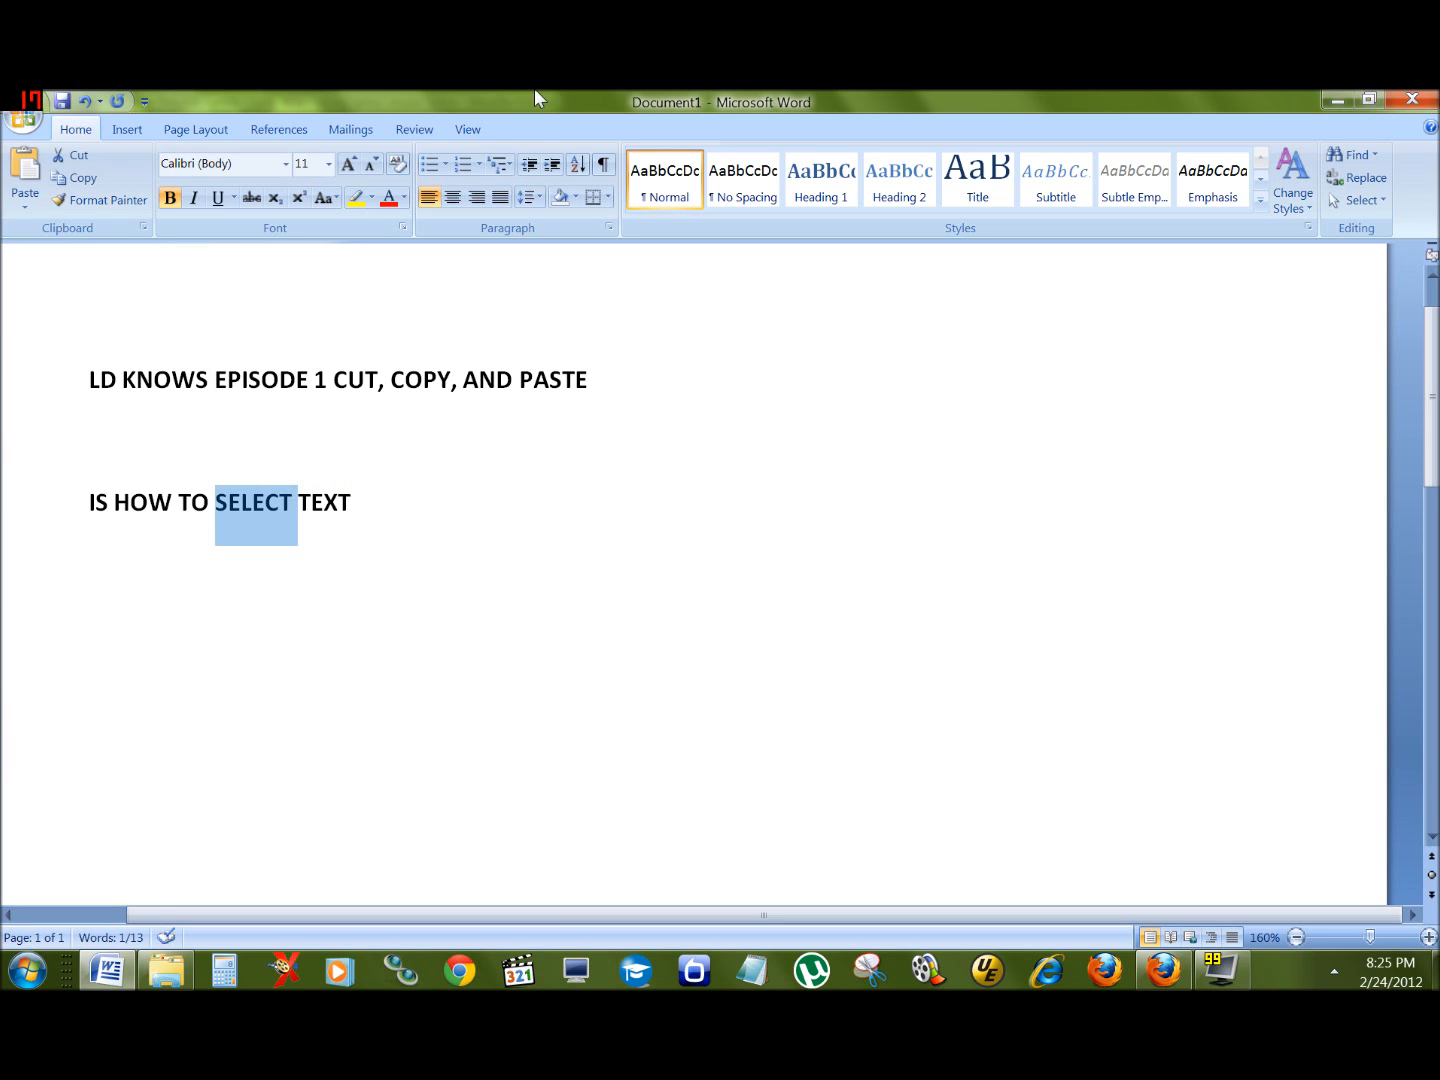
left_click(521, 380)
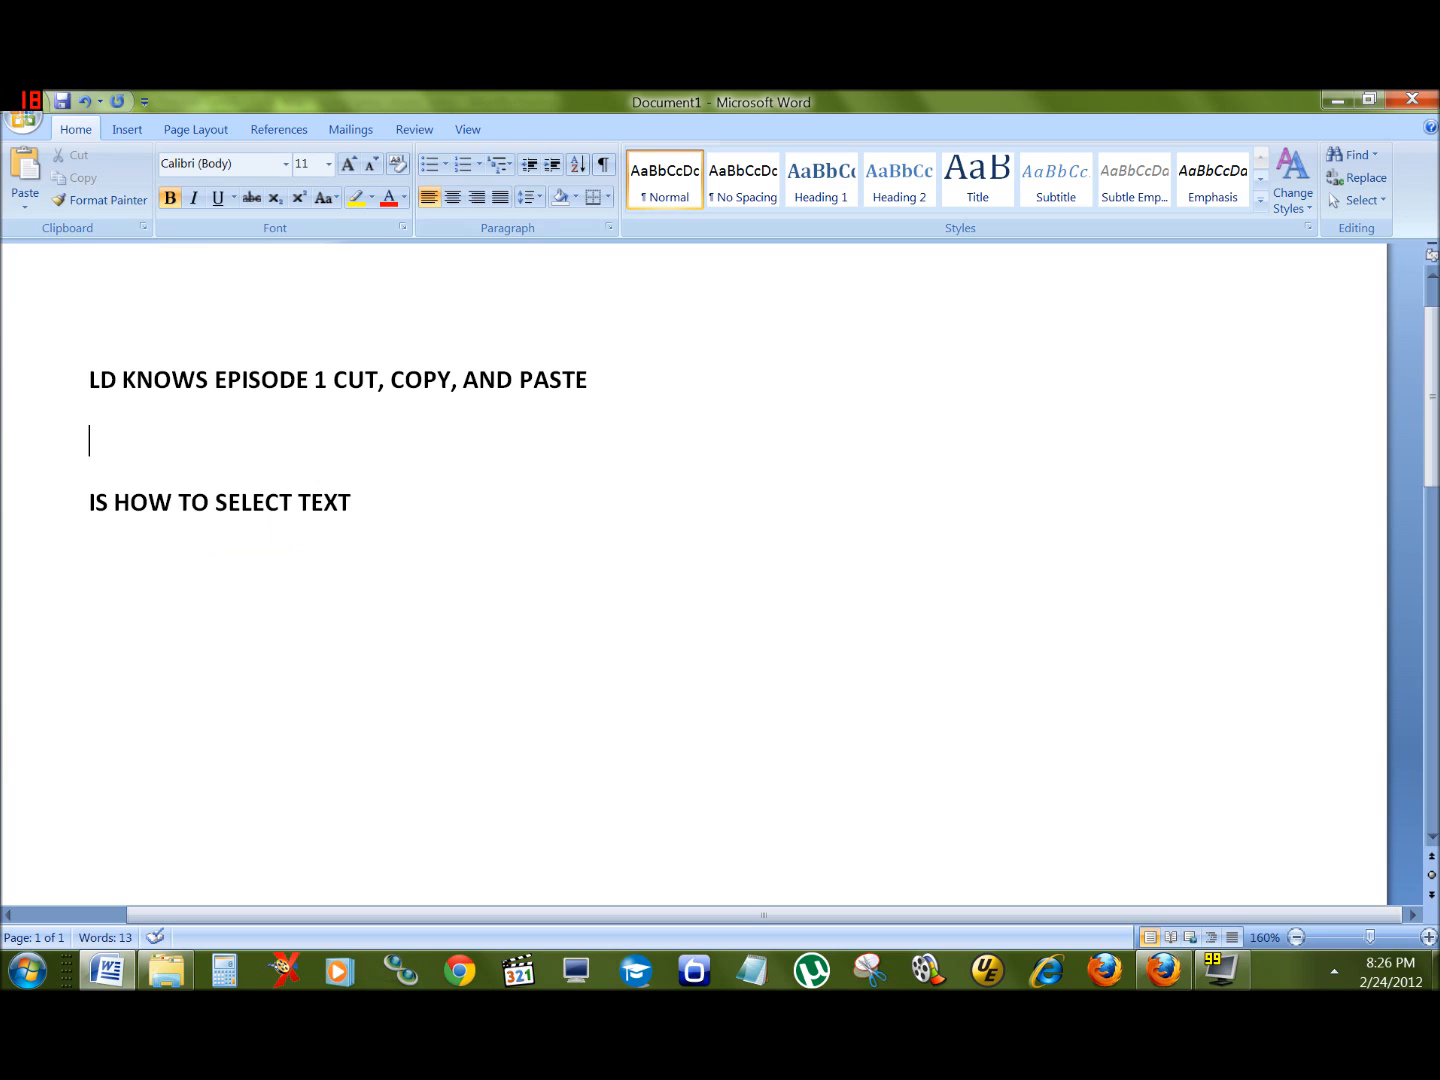
double_click(324, 503)
left_click(90, 563)
double_click(310, 502)
Paste the copied word "TEXT" three times after the end of the "IS HOW TO SELECT TEXT" line.
left_click(370, 501)
right_click(376, 499)
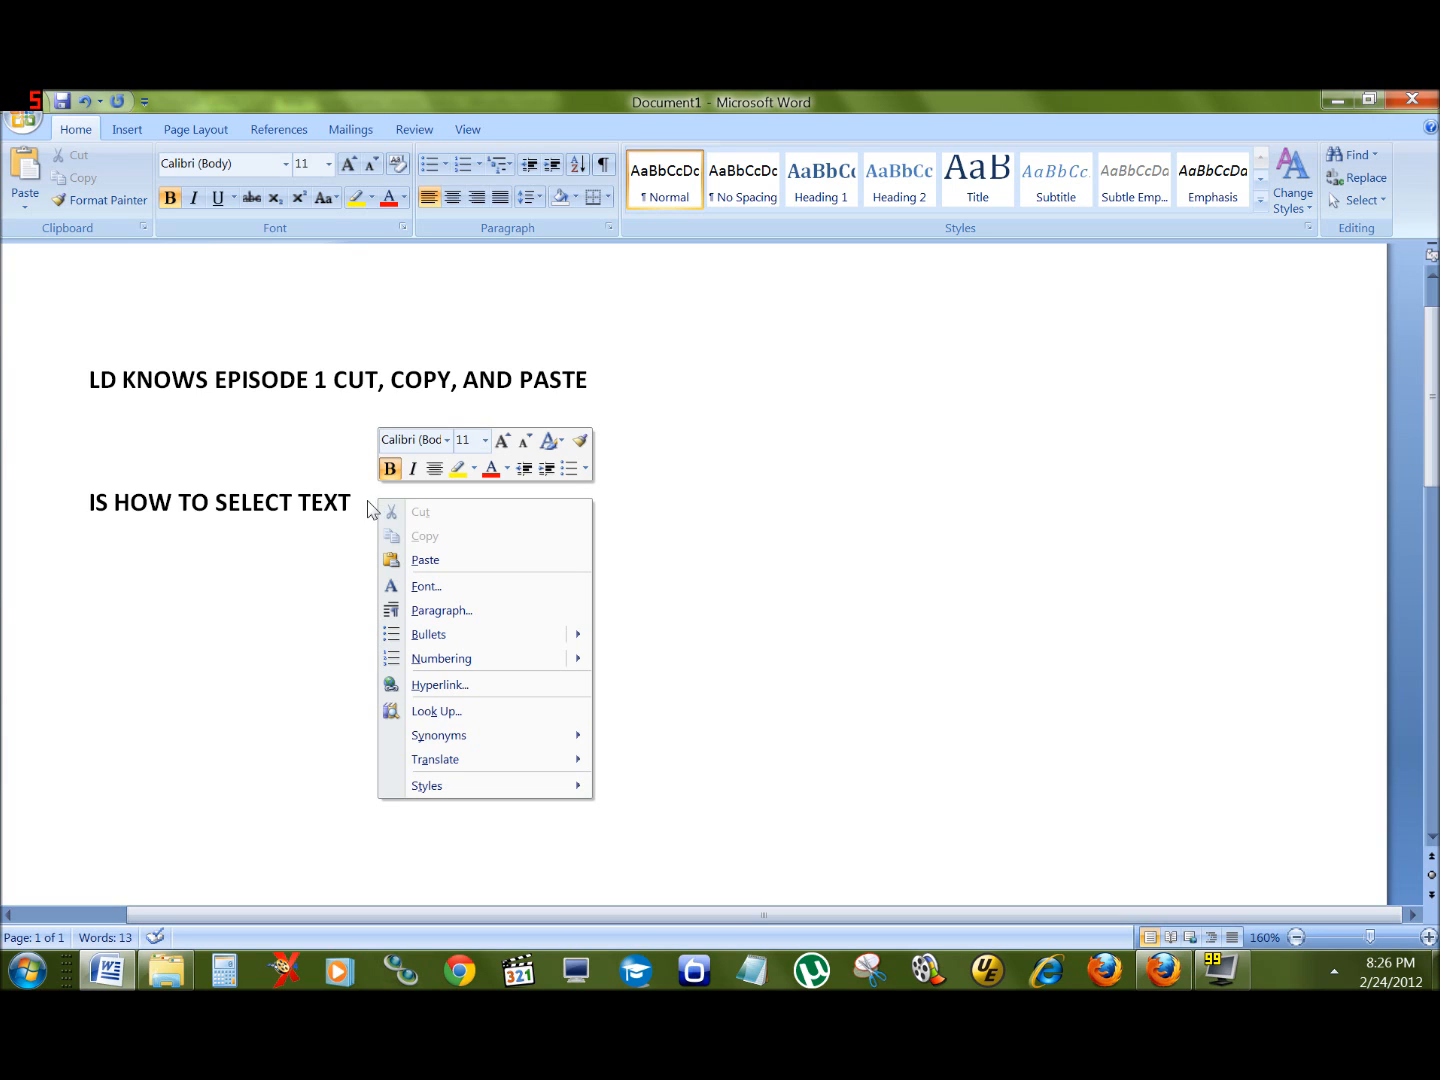
left_click(461, 565)
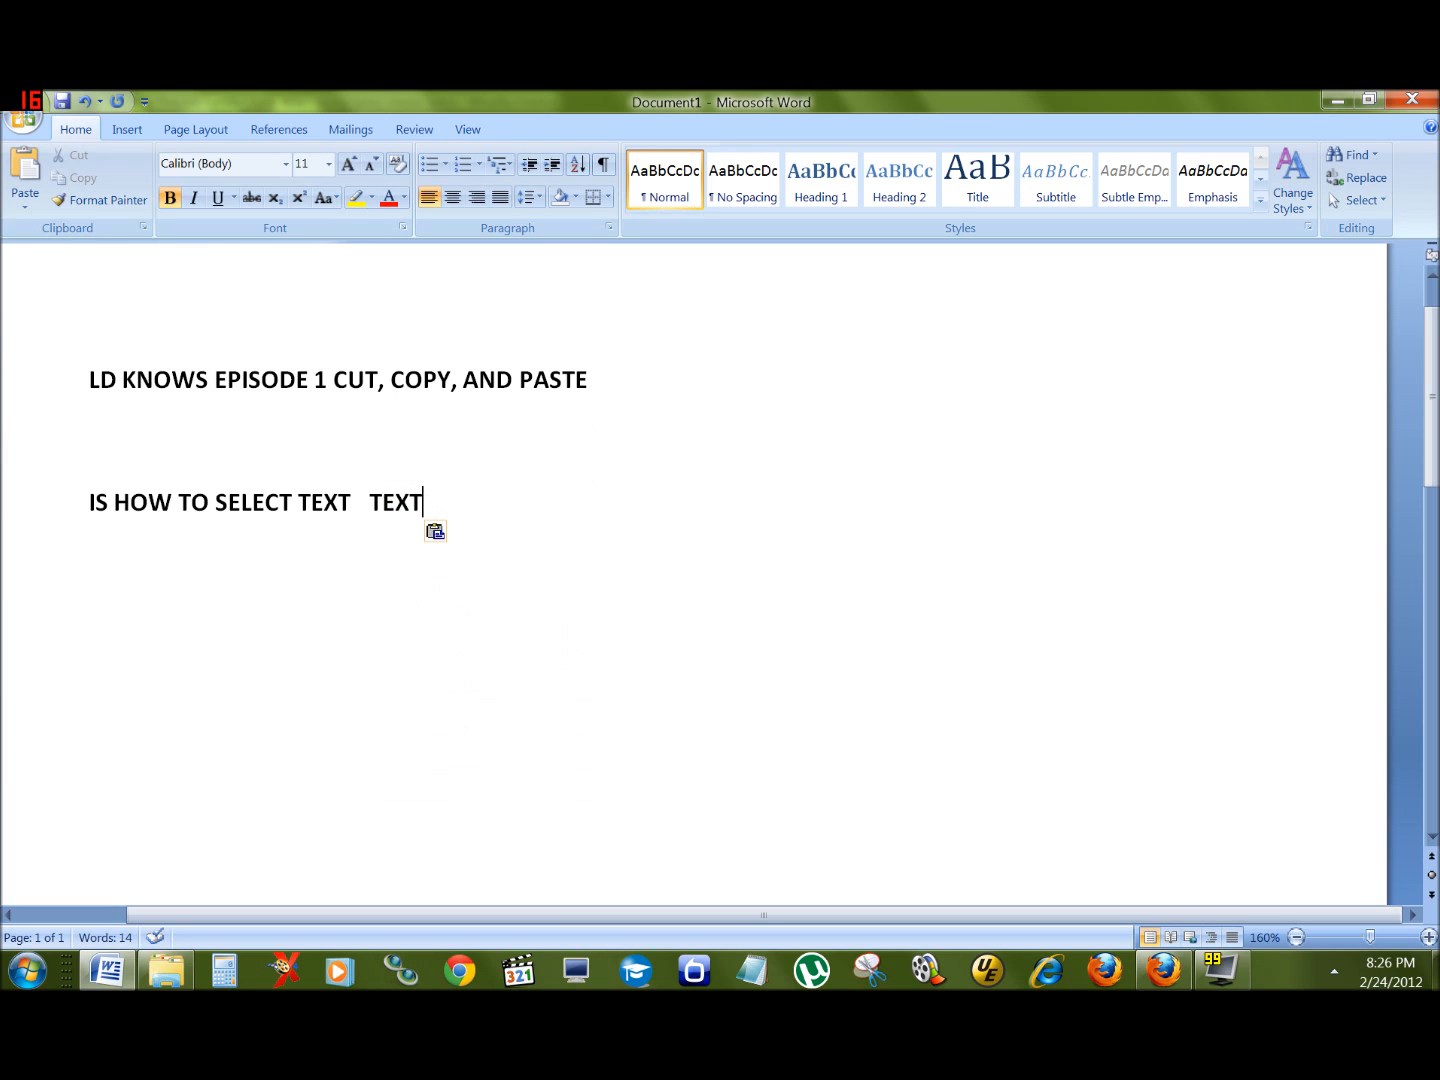
right_click(476, 500)
left_click(545, 565)
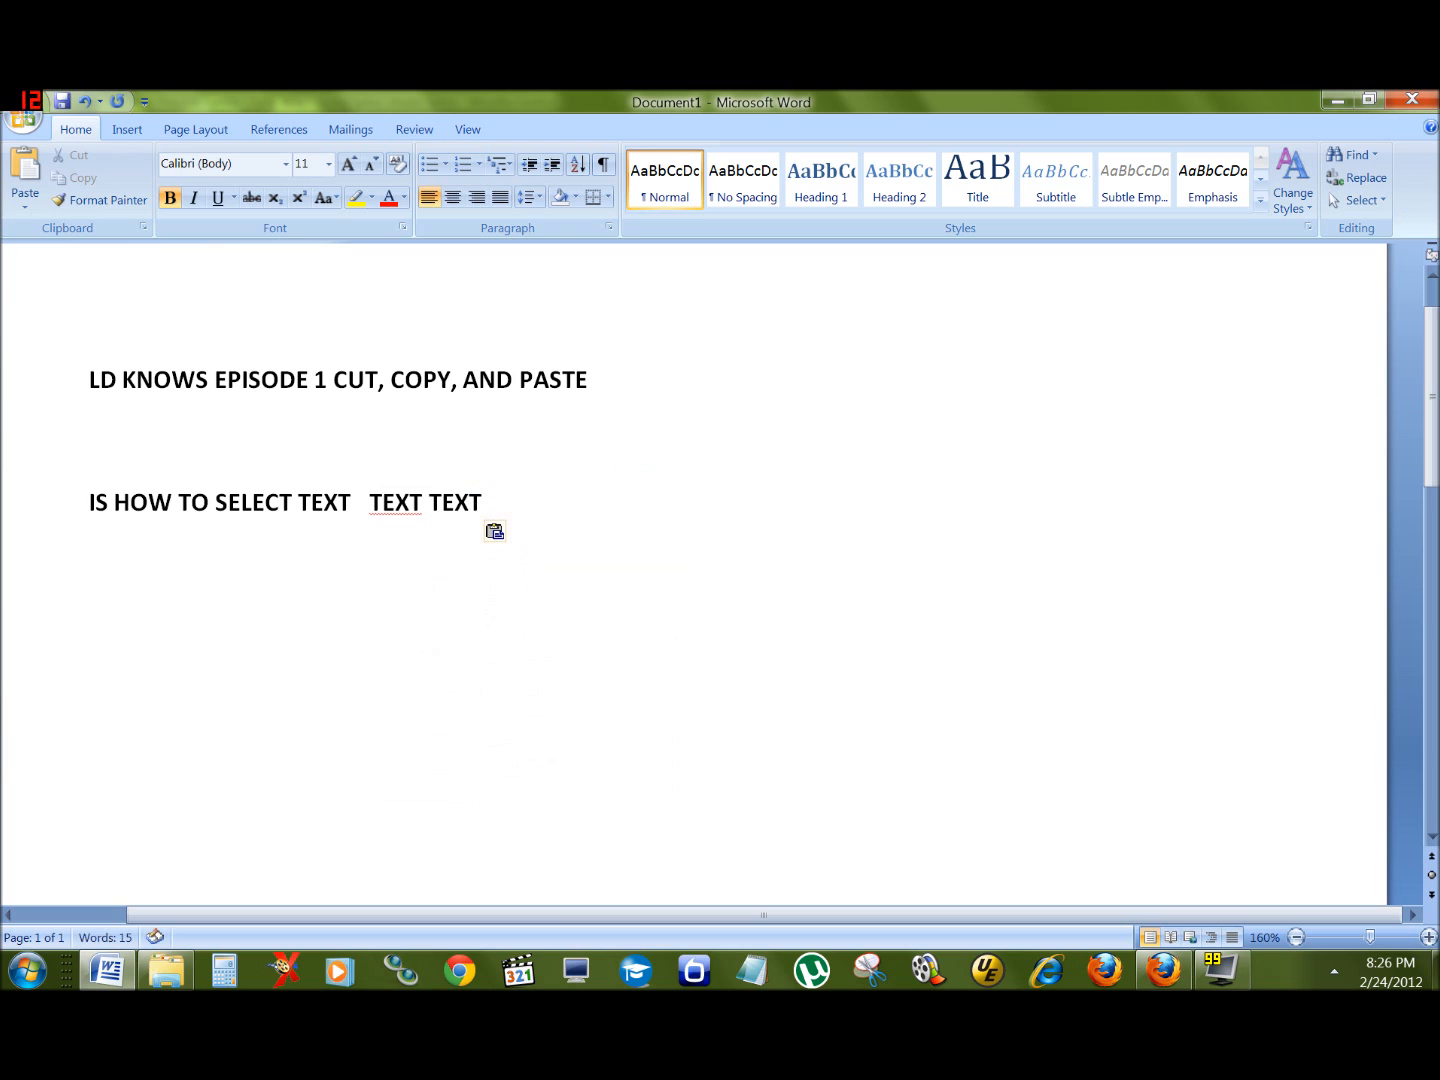
right_click(531, 503)
left_click(606, 567)
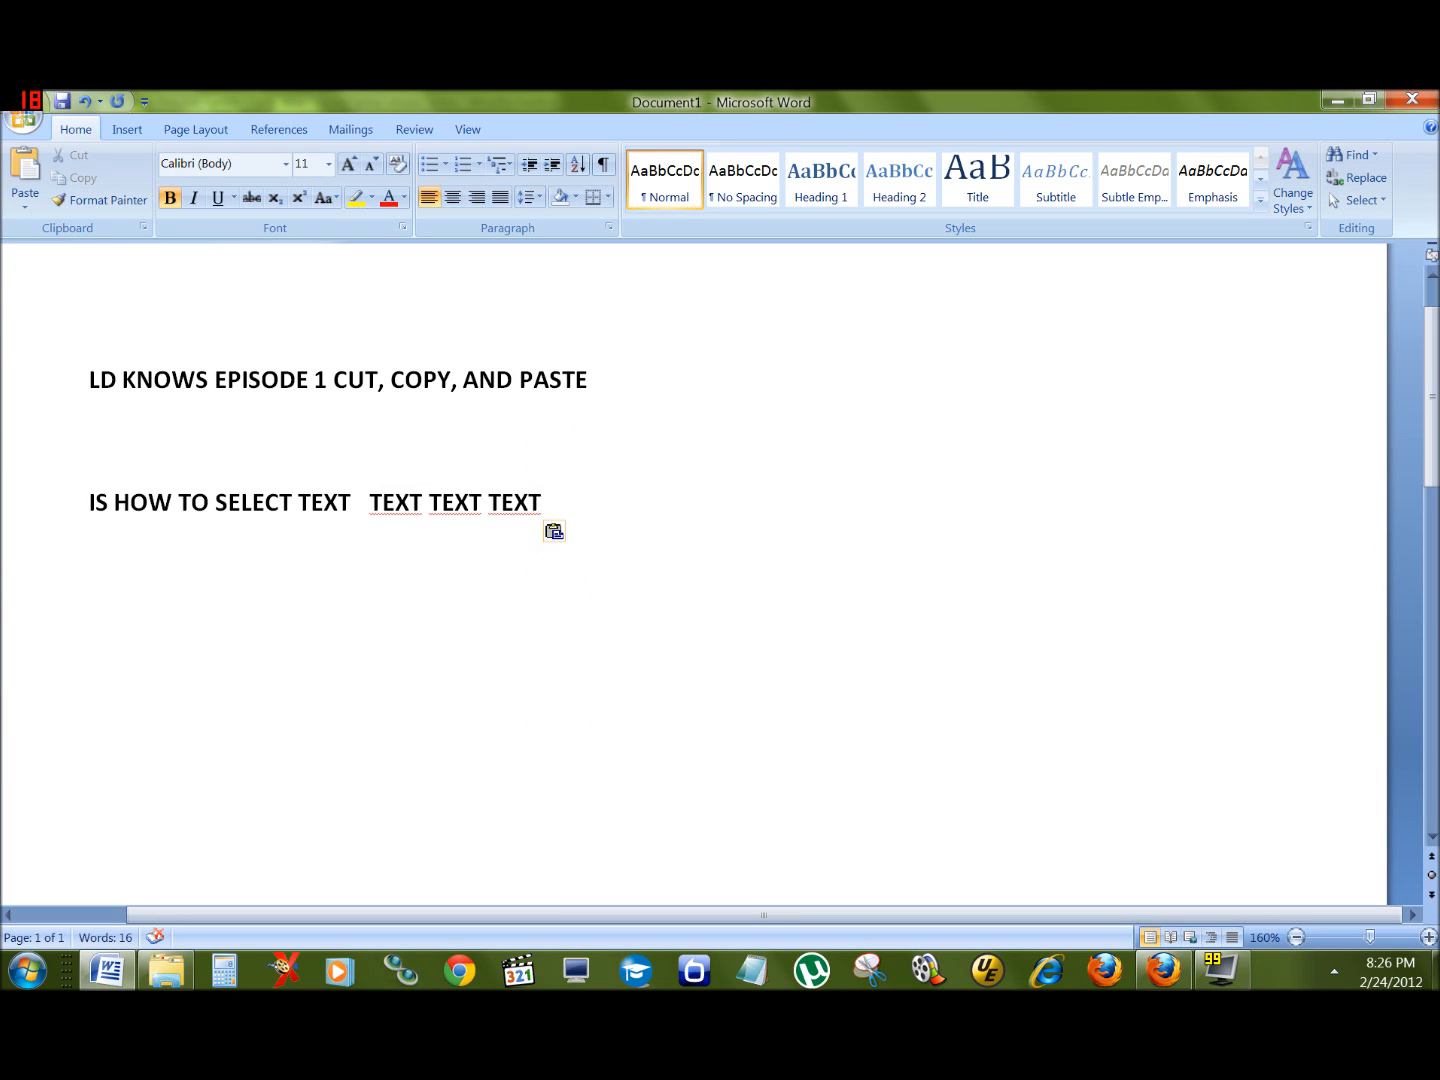
Copy the whole "IS HOW TO SELECT TEXT TEXT TEXT TEXT" line and paste a duplicate directly below it.
triple_click(111, 503)
triple_click(114, 503)
double_click(114, 502)
triple_click(114, 503)
left_click(188, 540)
key("Right")
right_click(168, 607)
left_click(228, 671)
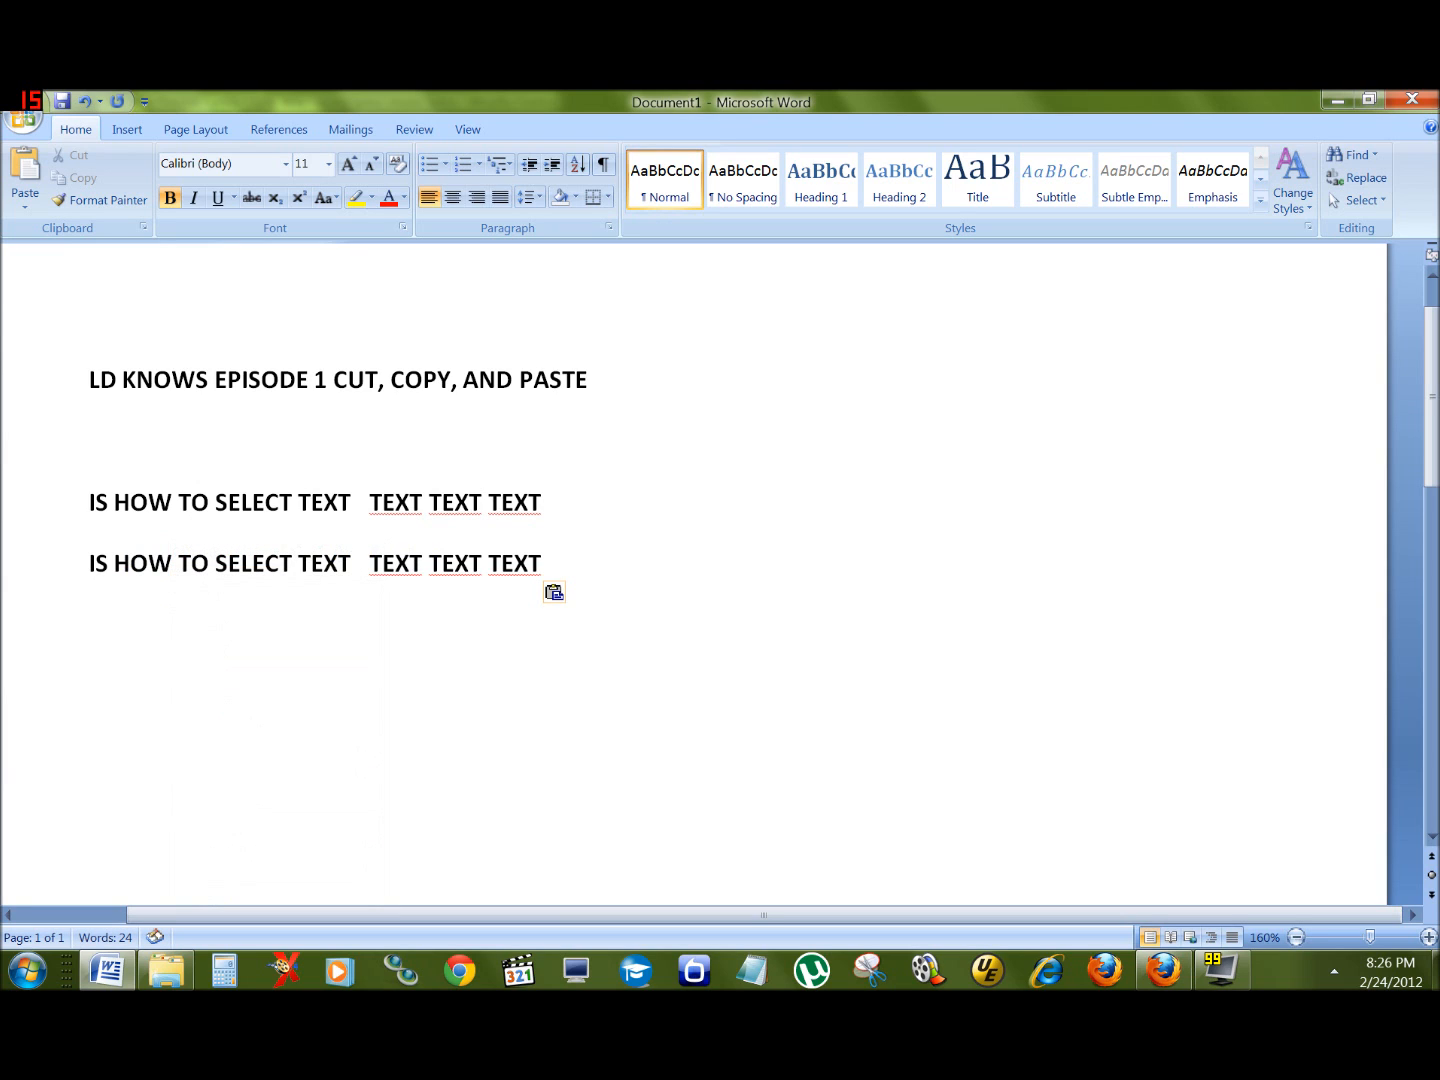
Write "Amazing technology isn't?" on a new line below the two "IS HOW TO SELECT TEXT" lines and start another line.
type("amazing techn")
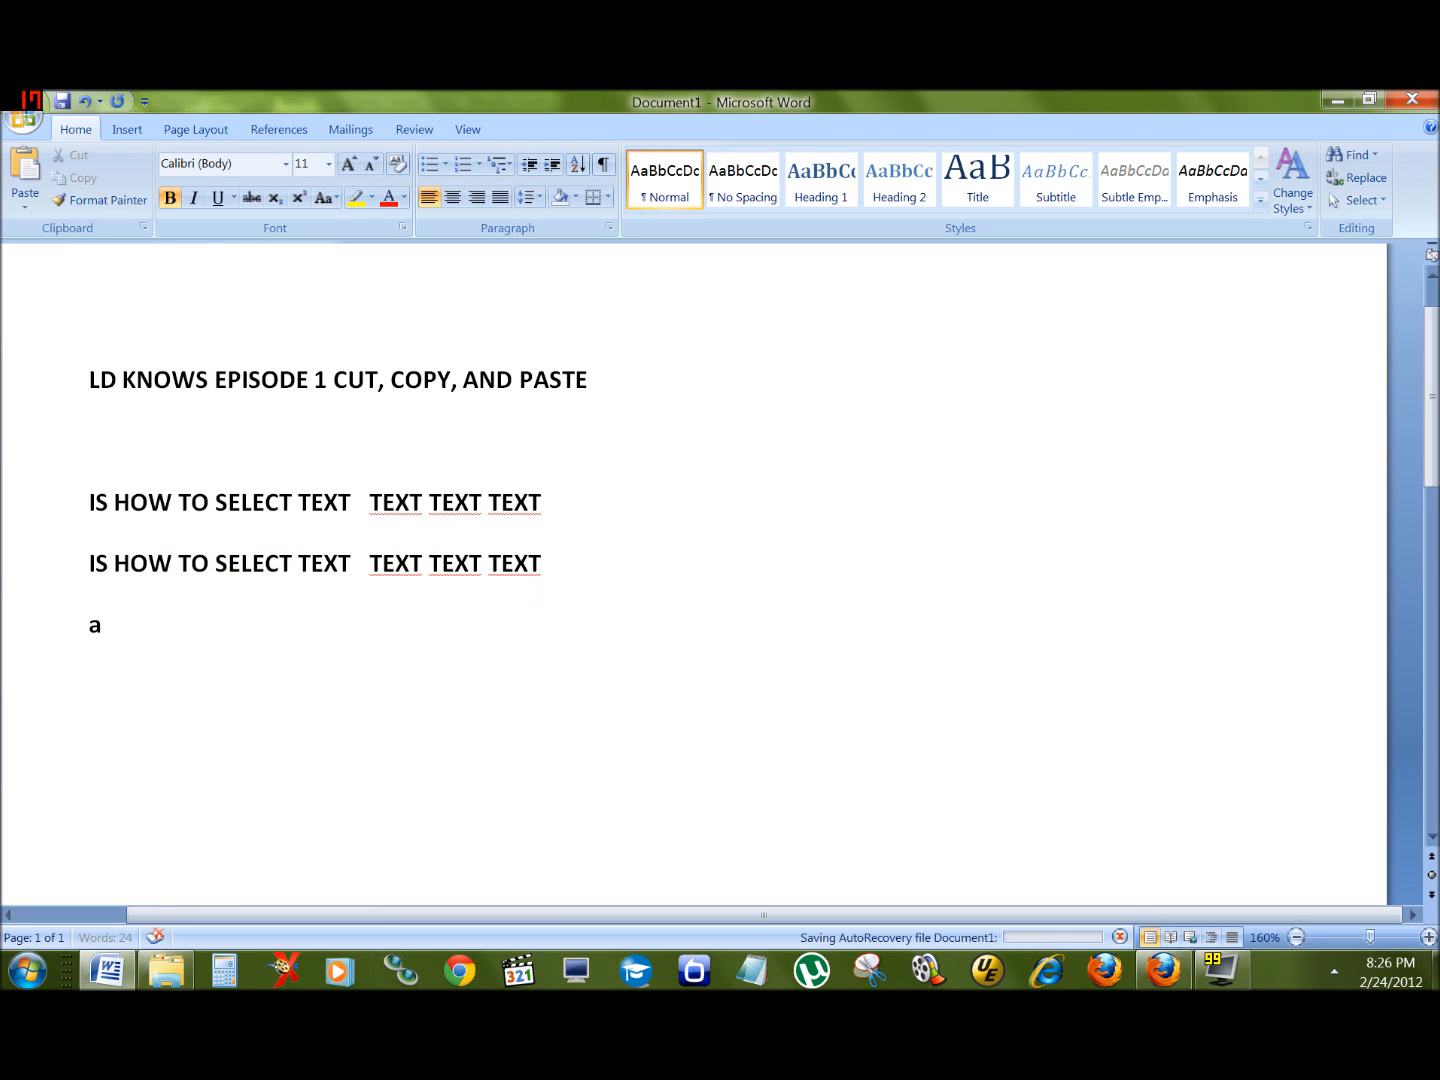
key("BackSpace")
type("nology isn't?")
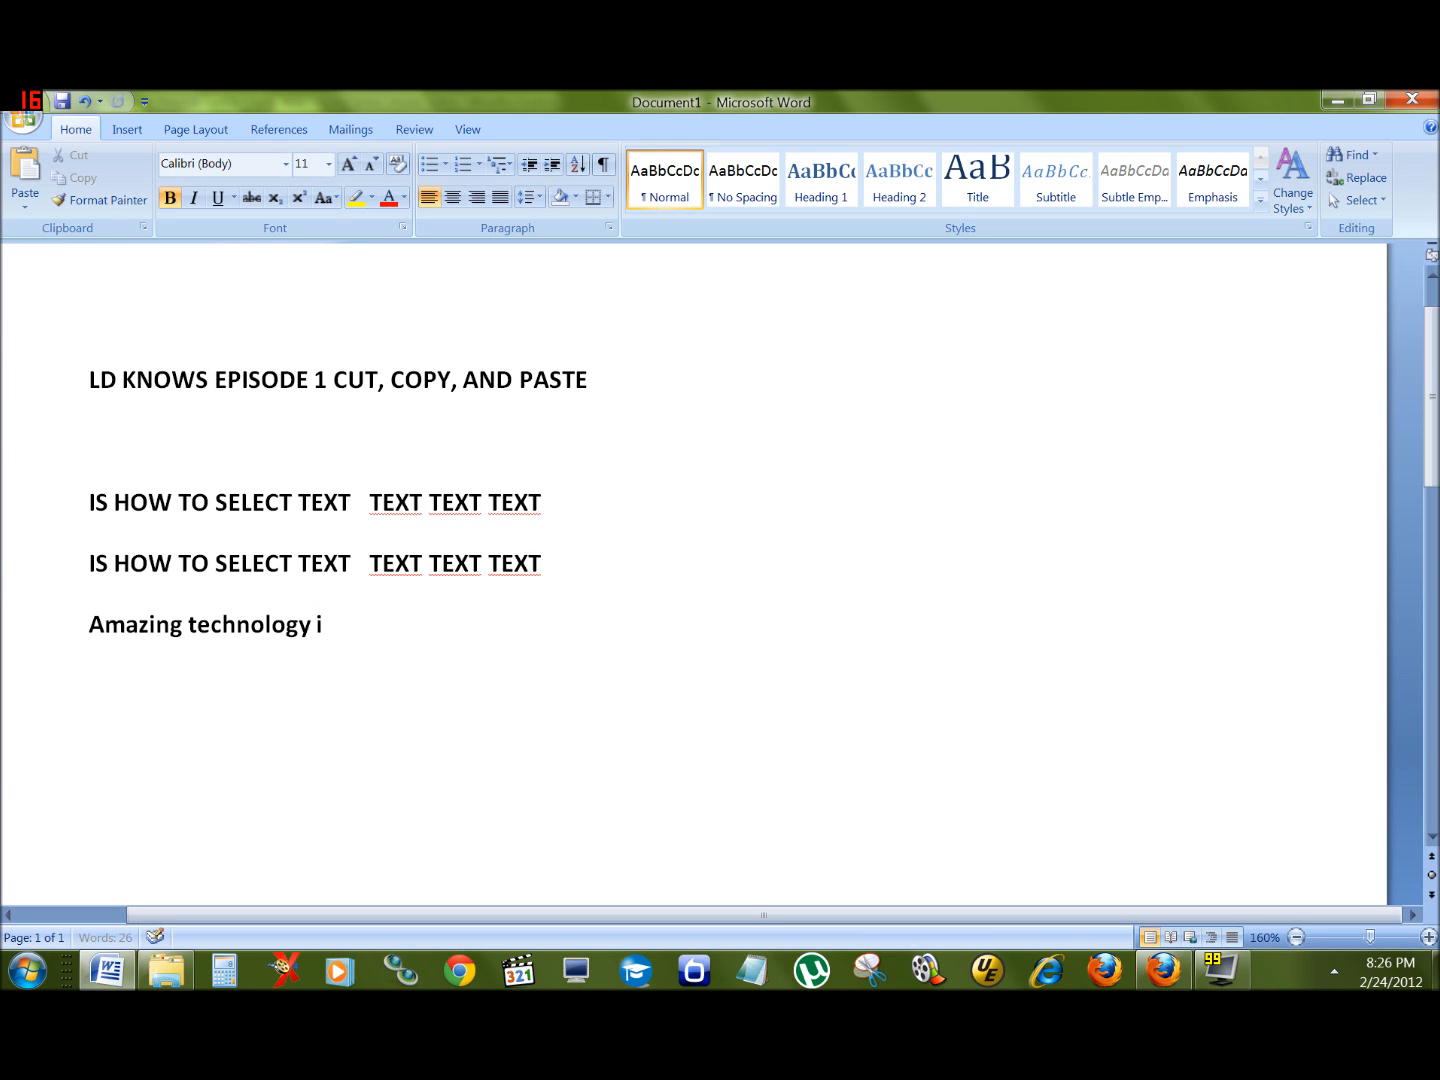
key("Return")
Copy the word "HOW" from the first "IS HOW TO SELECT TEXT" line and paste it before "SELECT" in that line.
triple_click(140, 503)
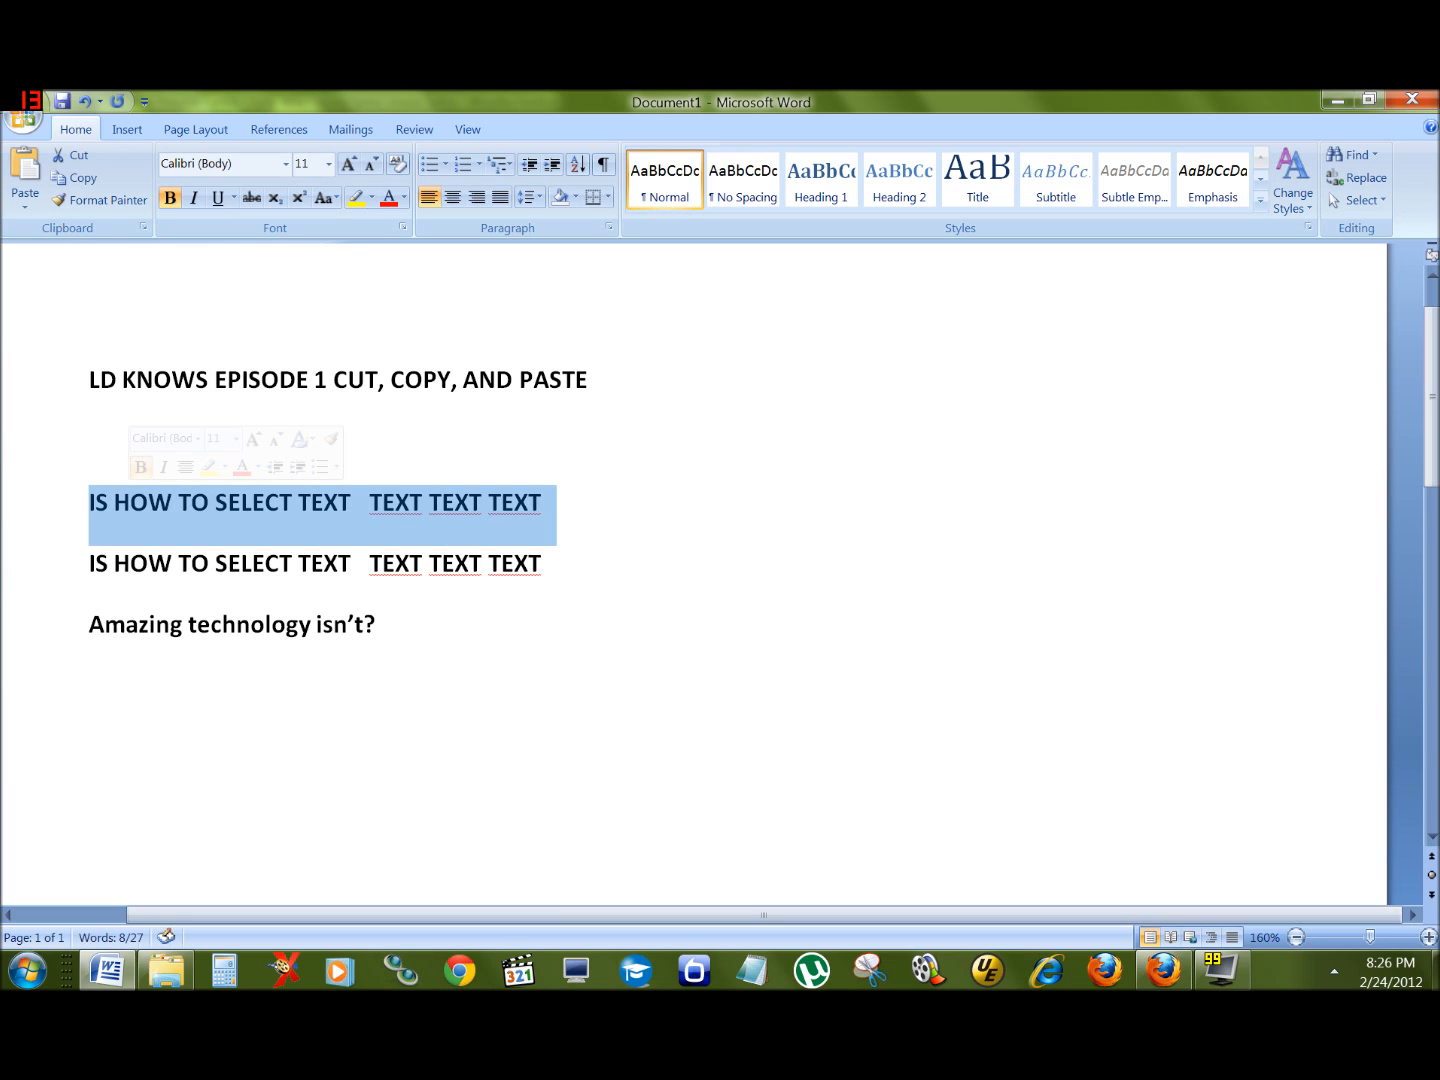
double_click(132, 505)
triple_click(132, 506)
double_click(132, 506)
right_click(132, 505)
left_click(184, 535)
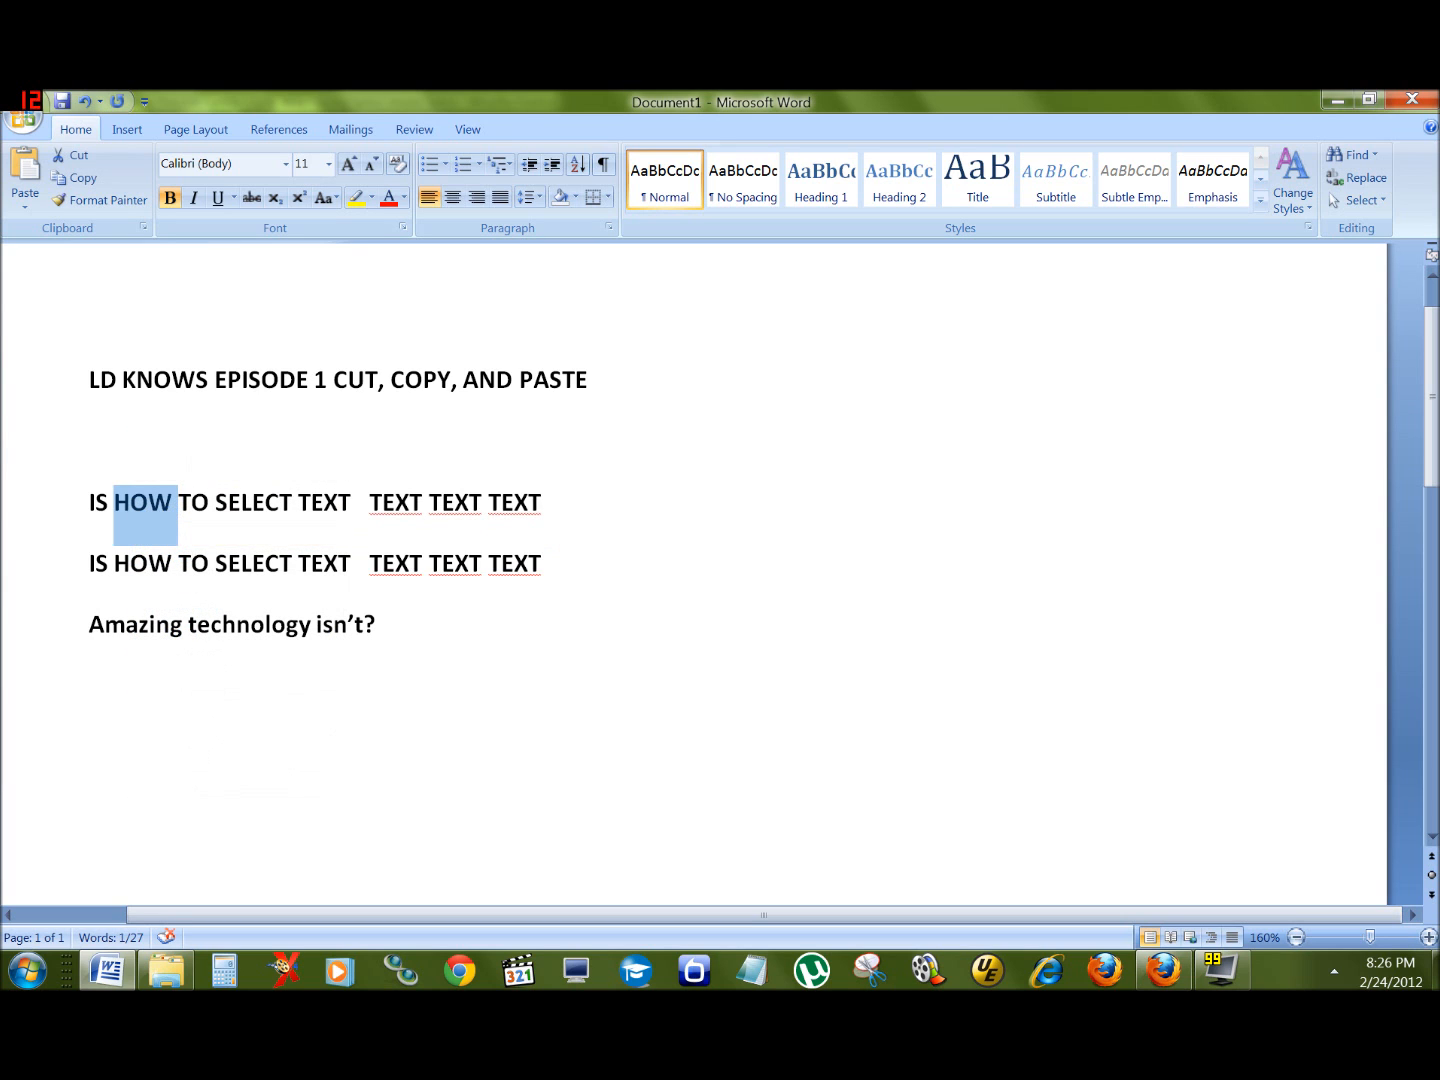
left_click(216, 502)
right_click(216, 503)
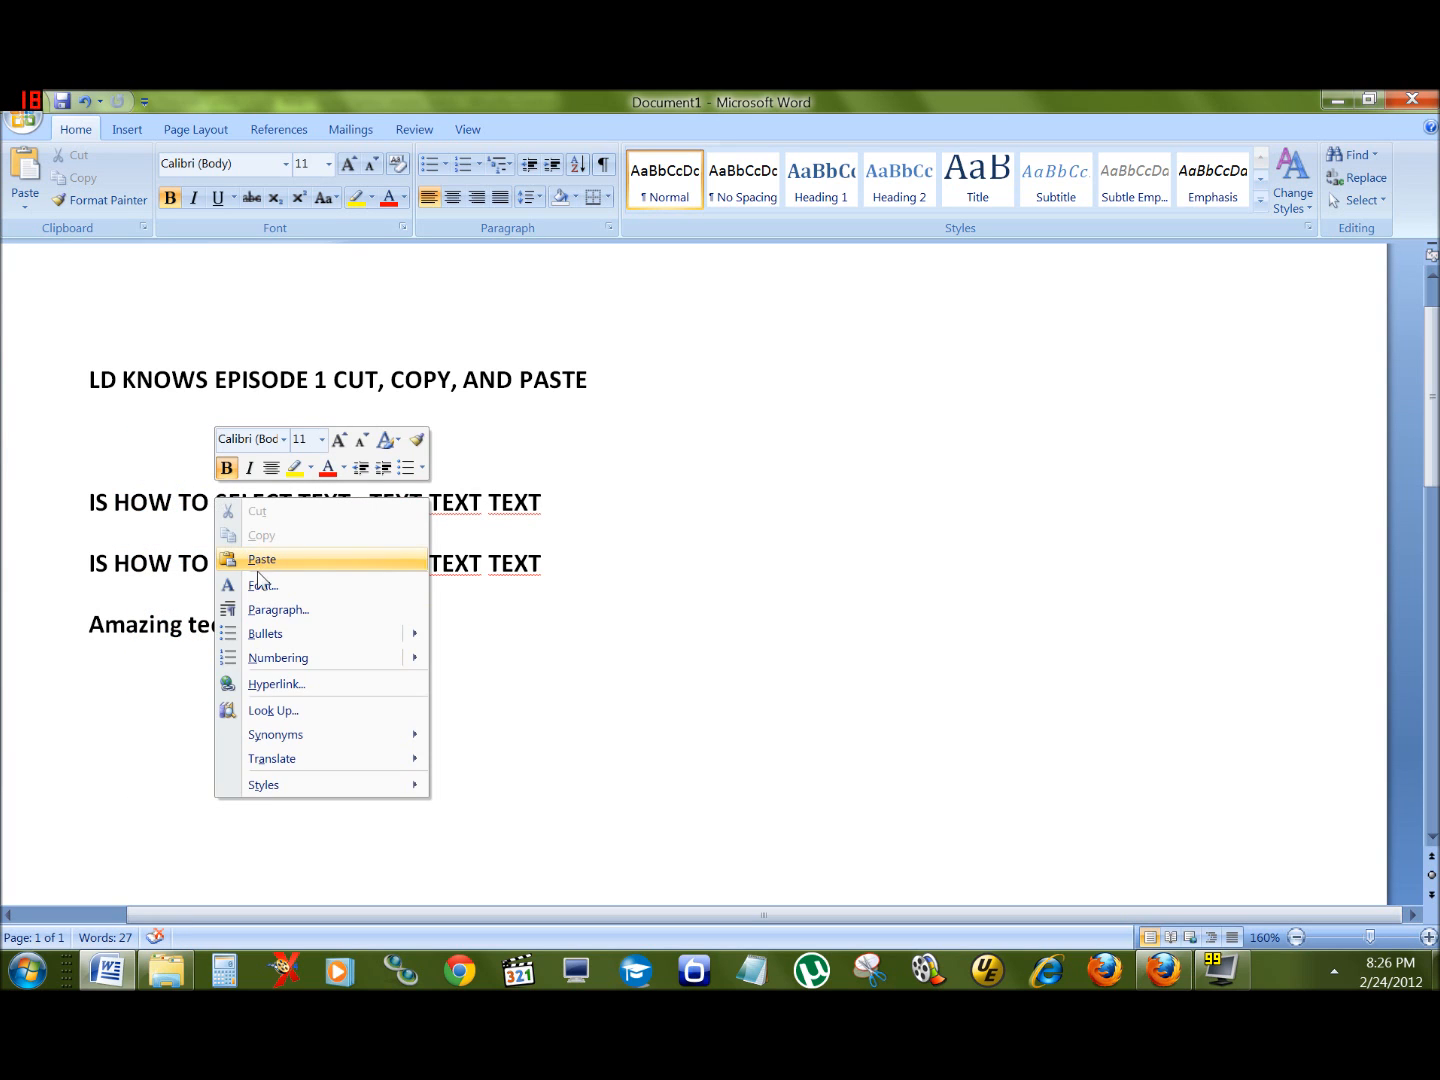
left_click(262, 559)
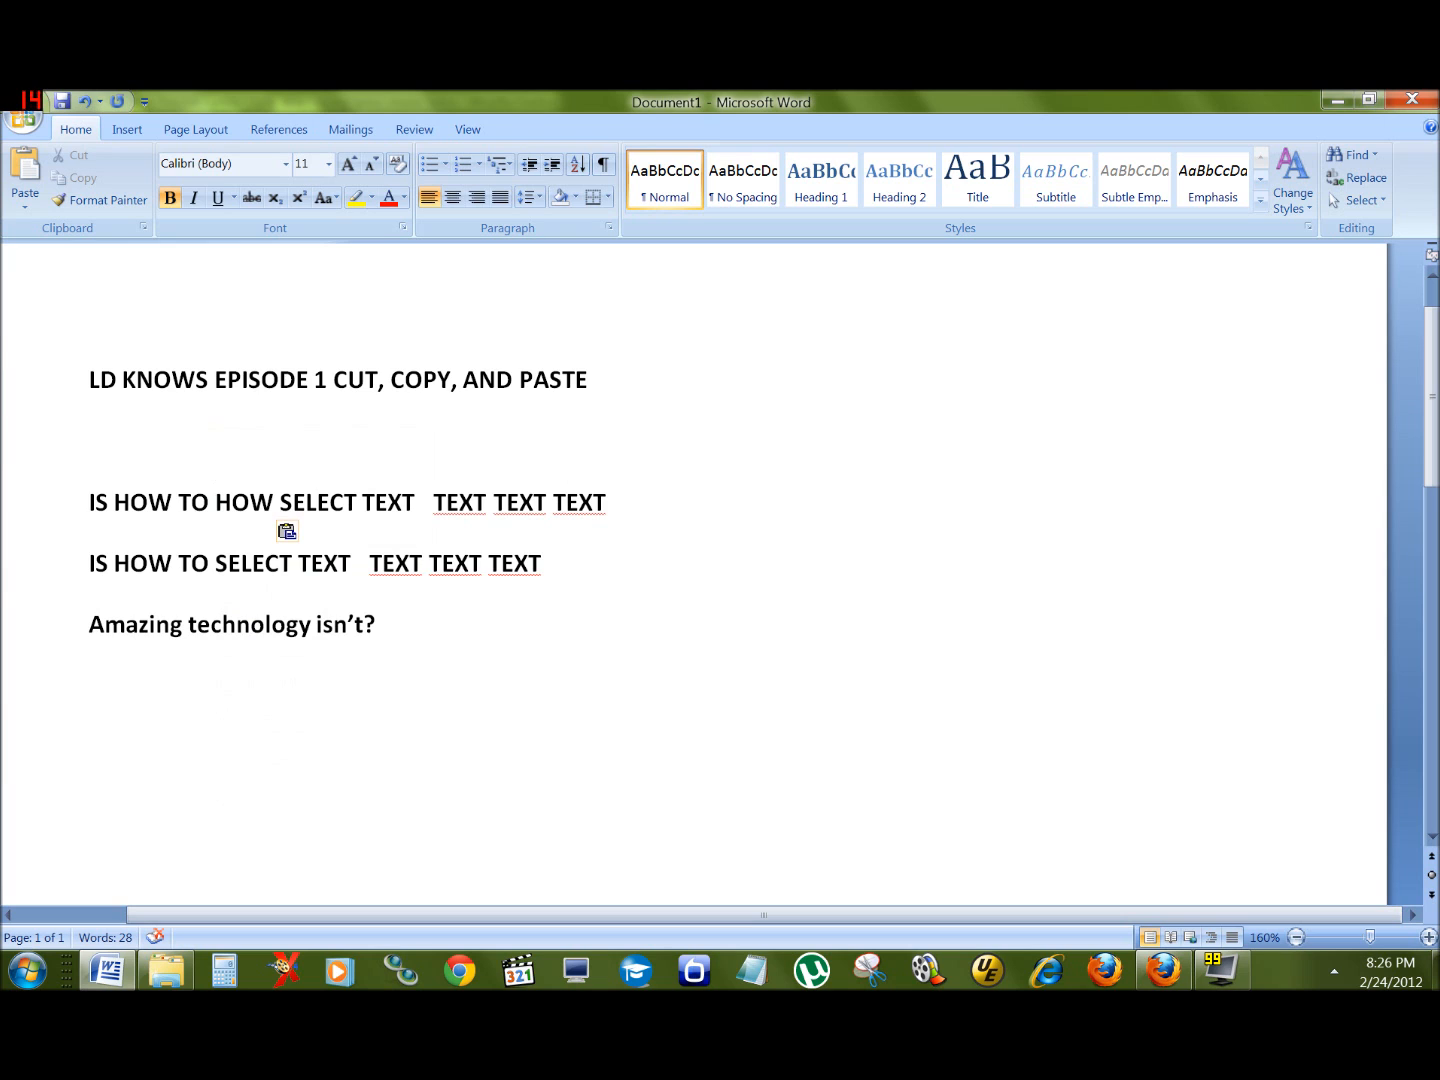
Copy the word "SELECT" from the second "IS HOW TO SELECT TEXT" line and paste it at the end of that line.
double_click(240, 564)
right_click(221, 570)
left_click(265, 608)
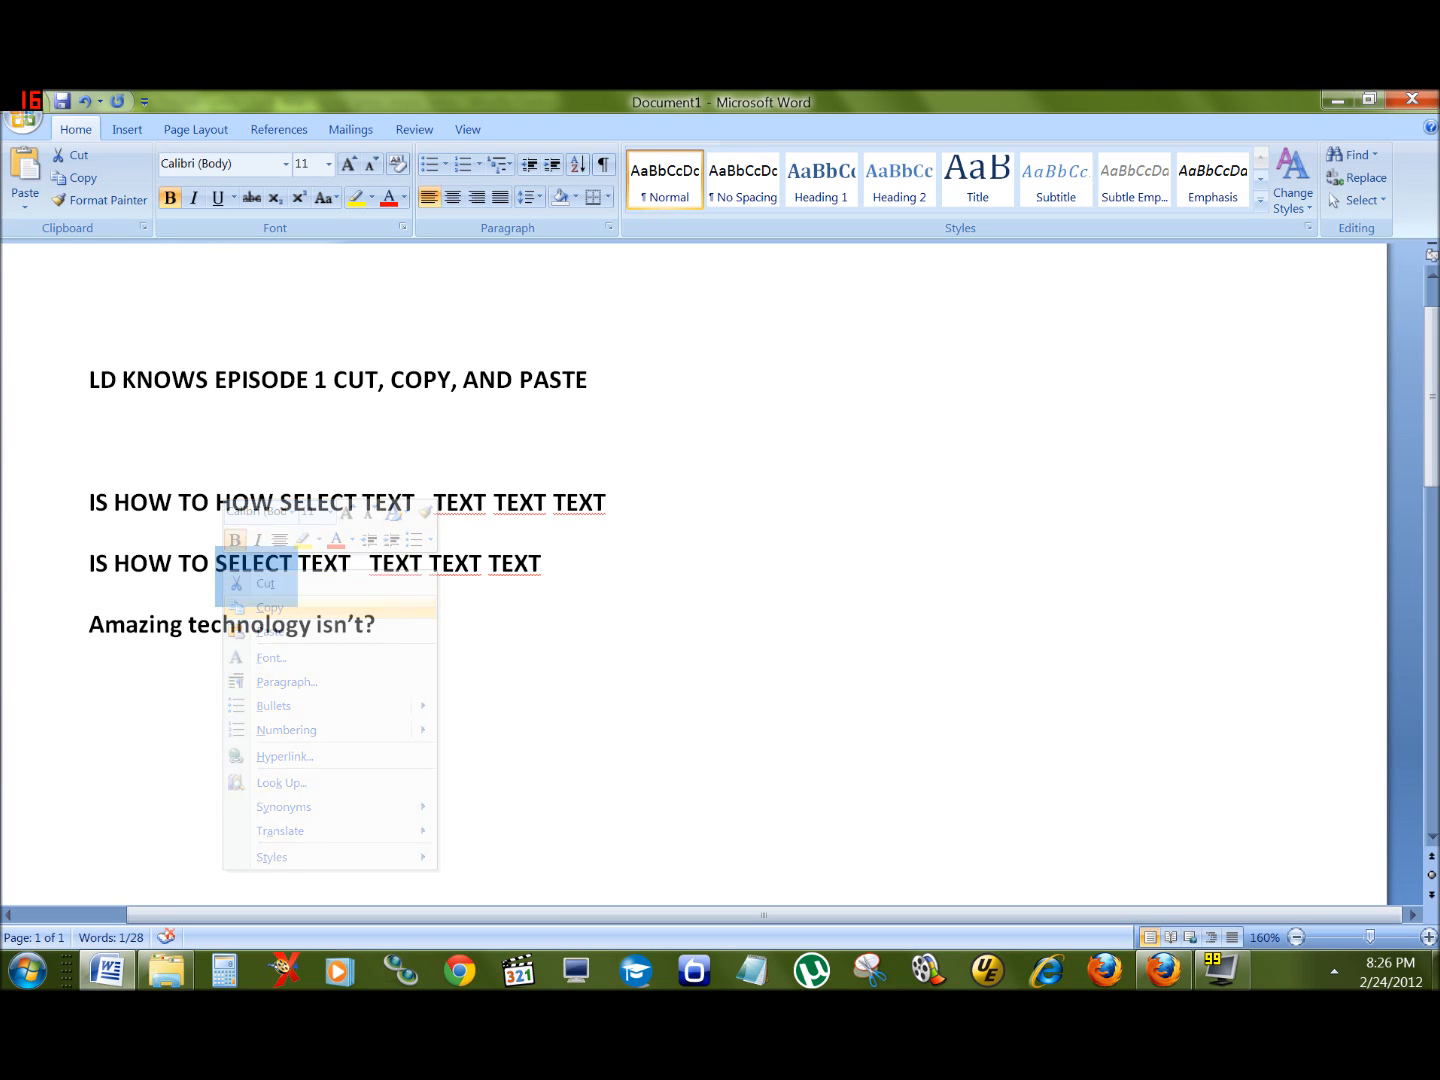
left_click(543, 562)
right_click(578, 567)
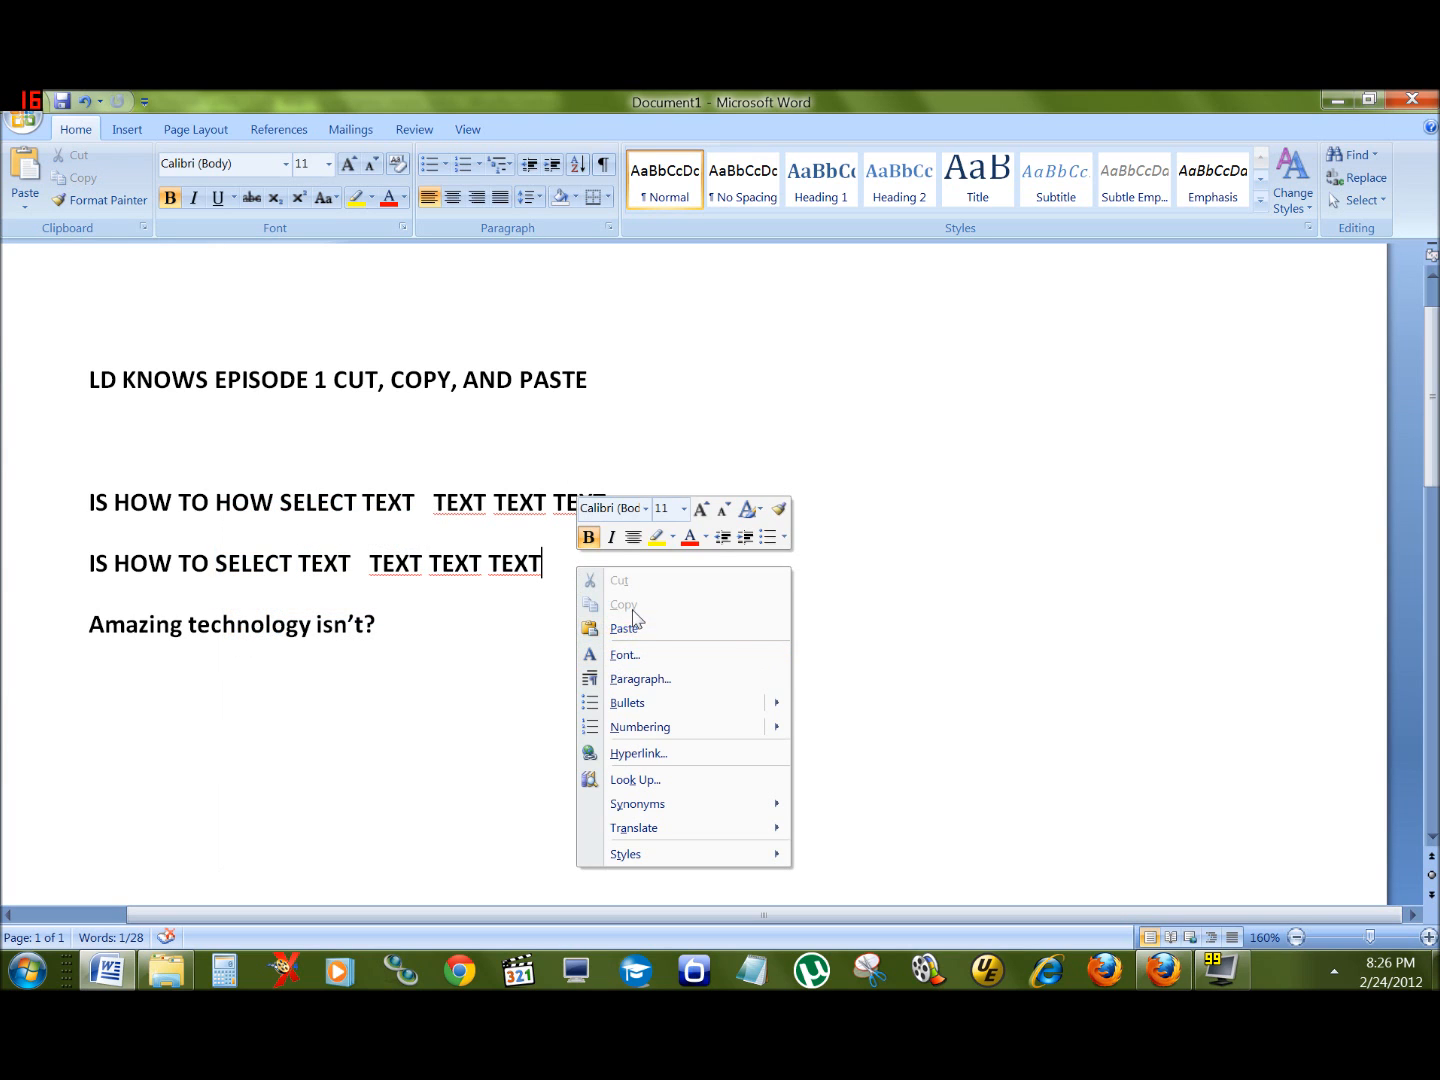
left_click(624, 627)
key("Down")
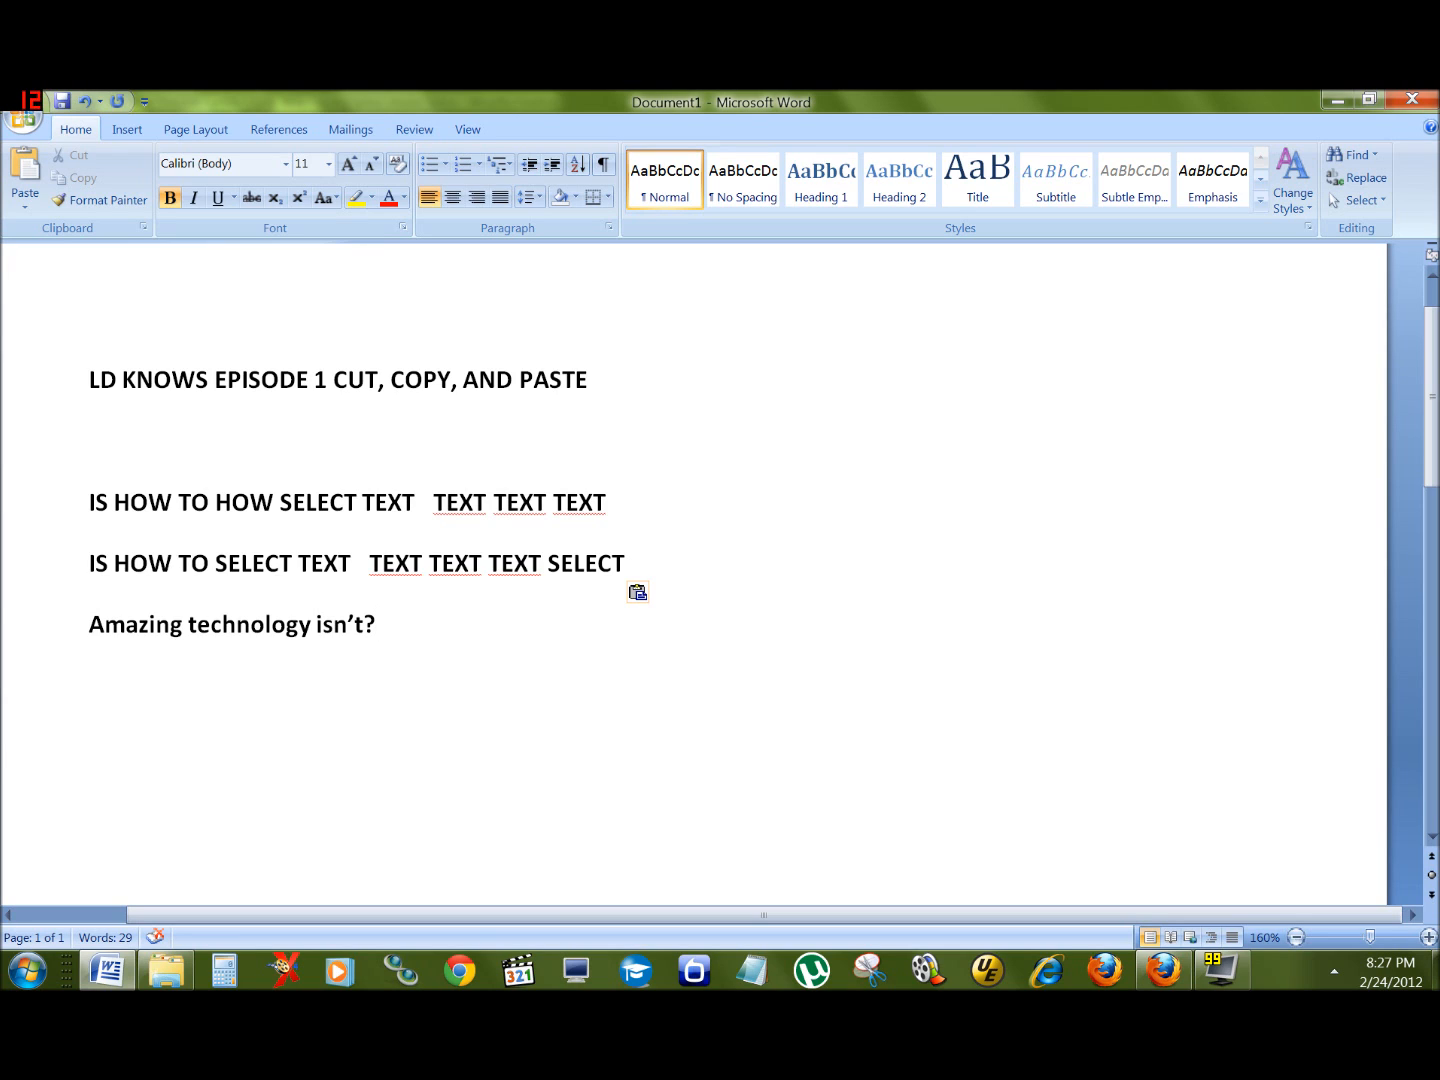
Cut the word "SELECT" from the "IS HOW TO HOW SELECT TEXT" line and paste it after "Amazing technology isn't?".
double_click(305, 501)
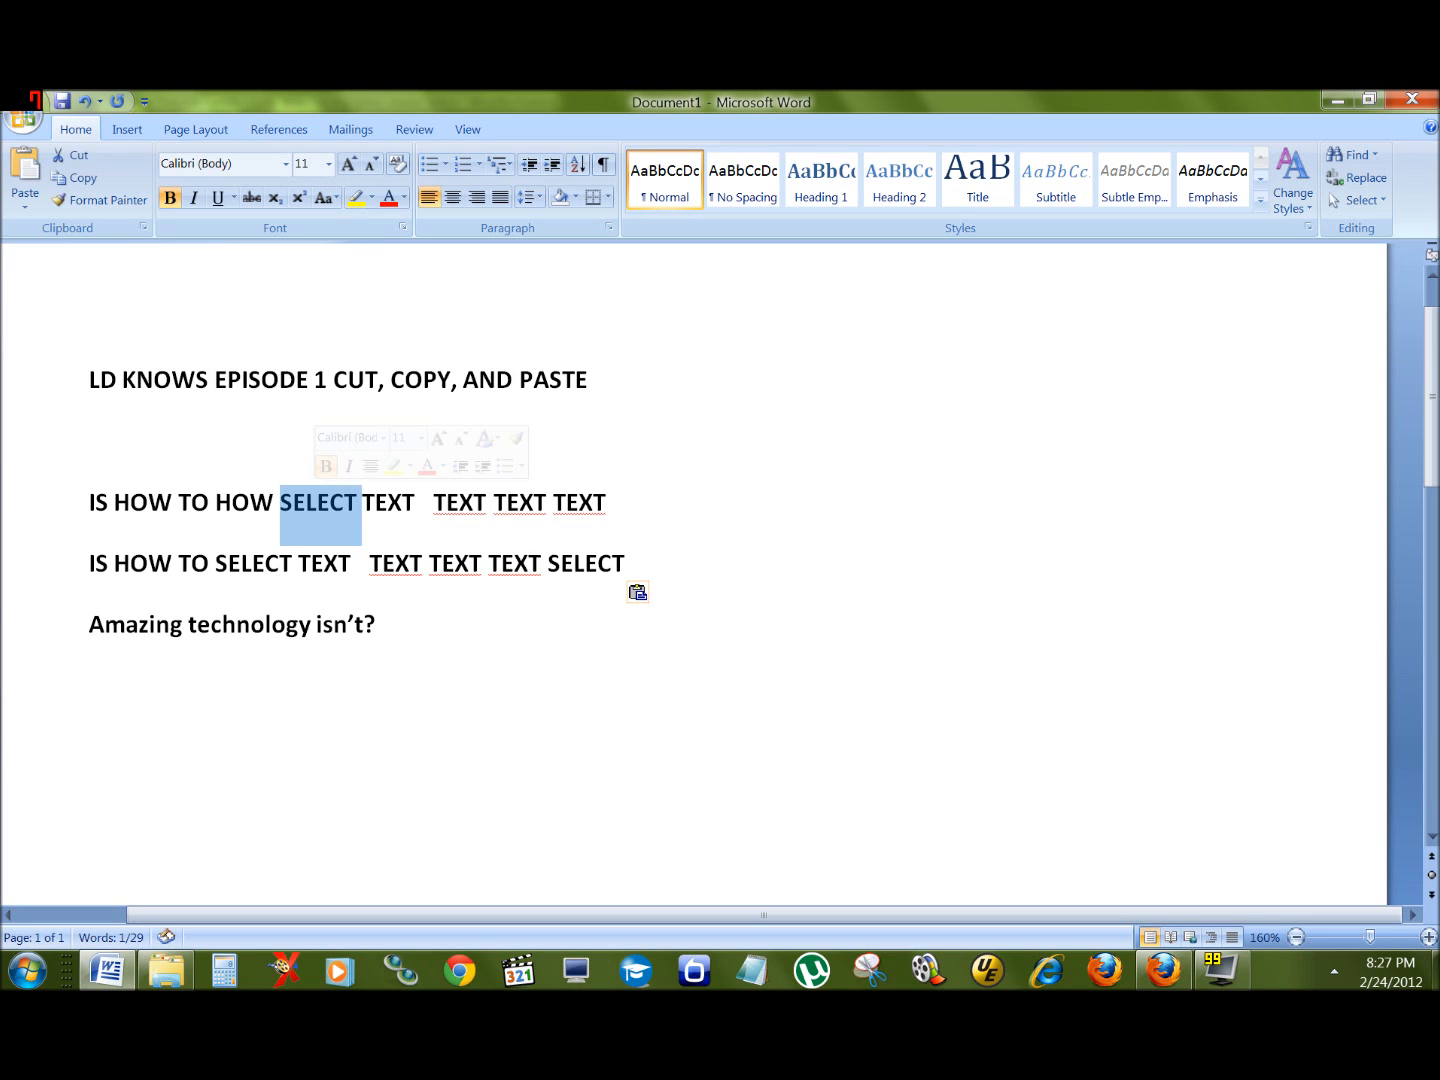
right_click(305, 500)
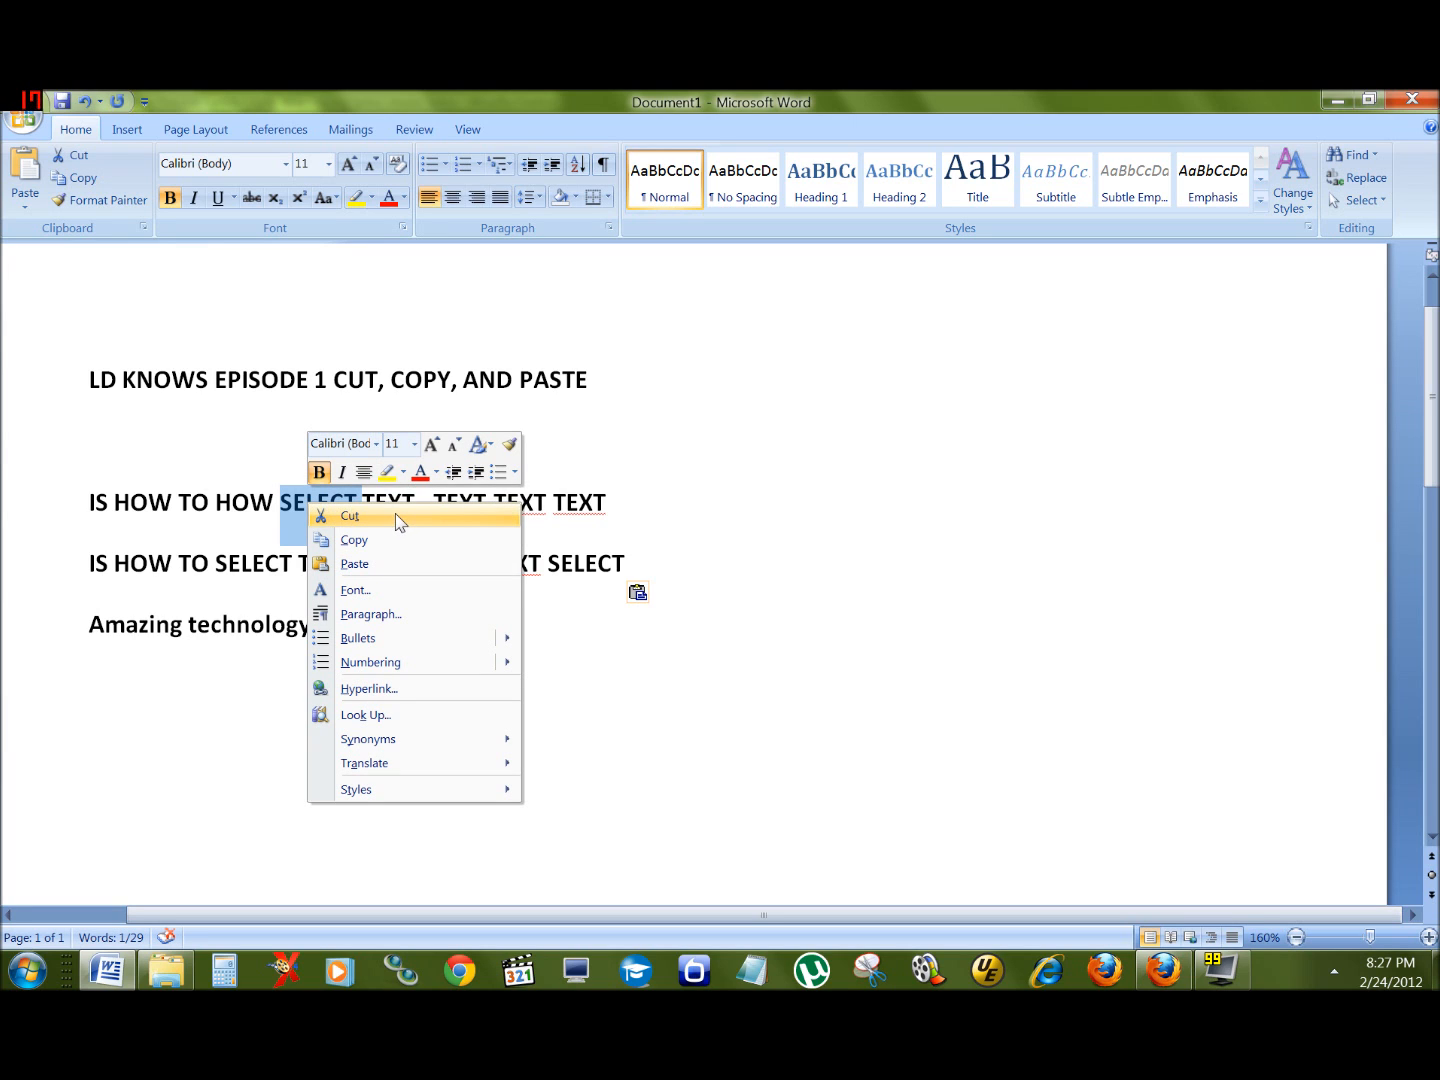
left_click(395, 514)
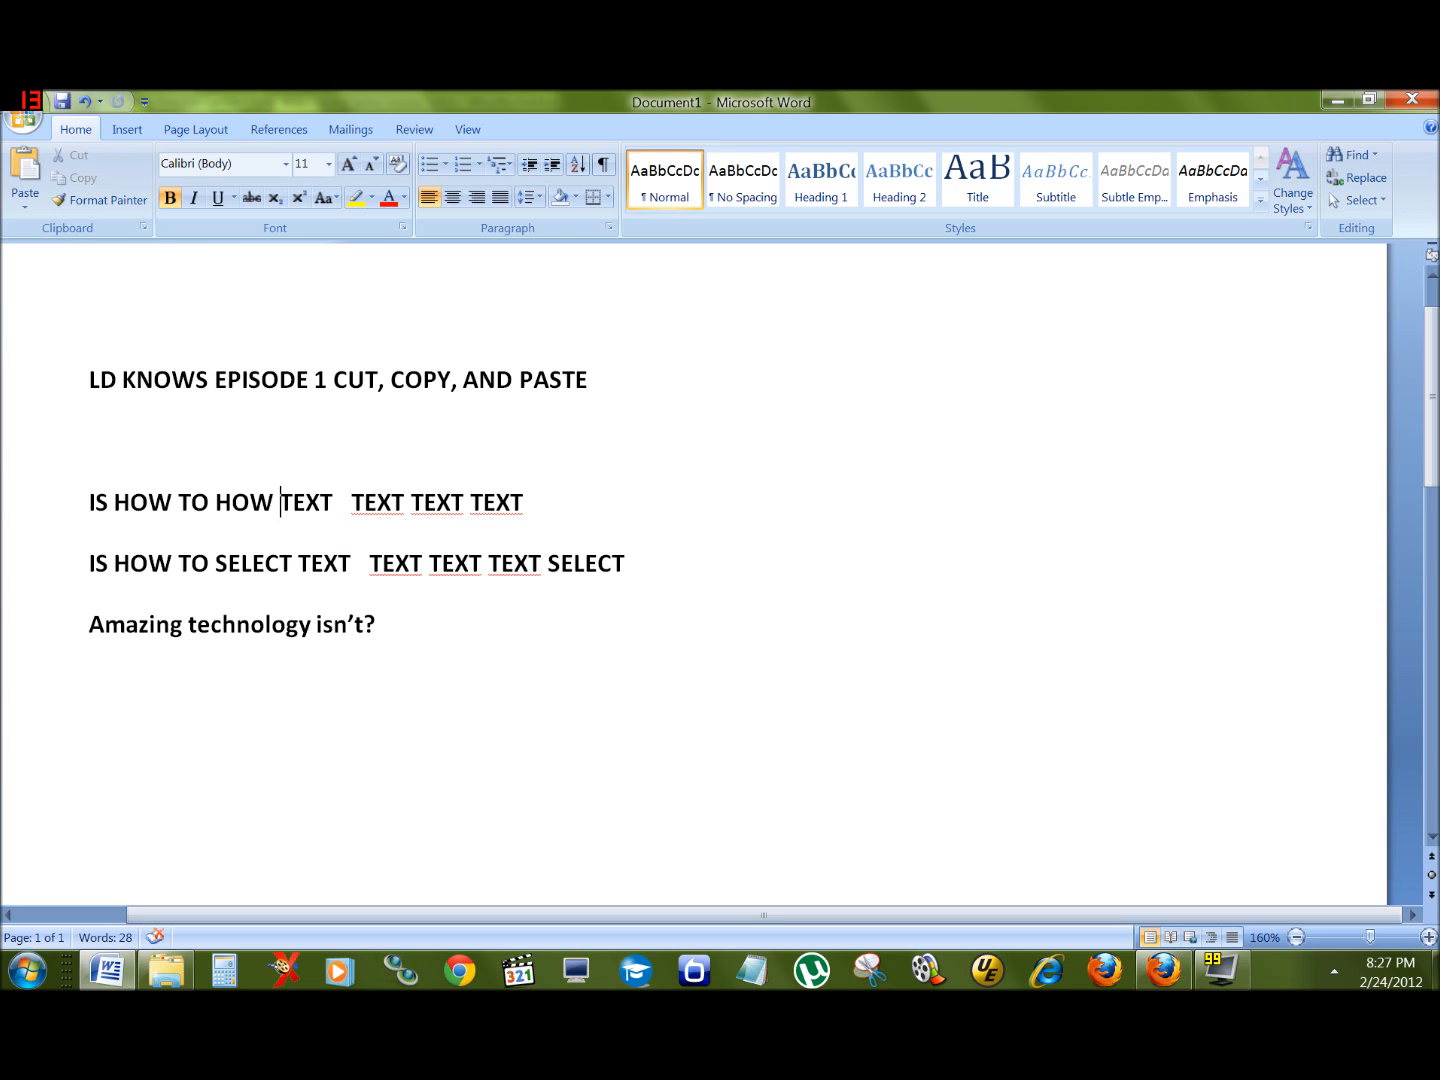
right_click(432, 622)
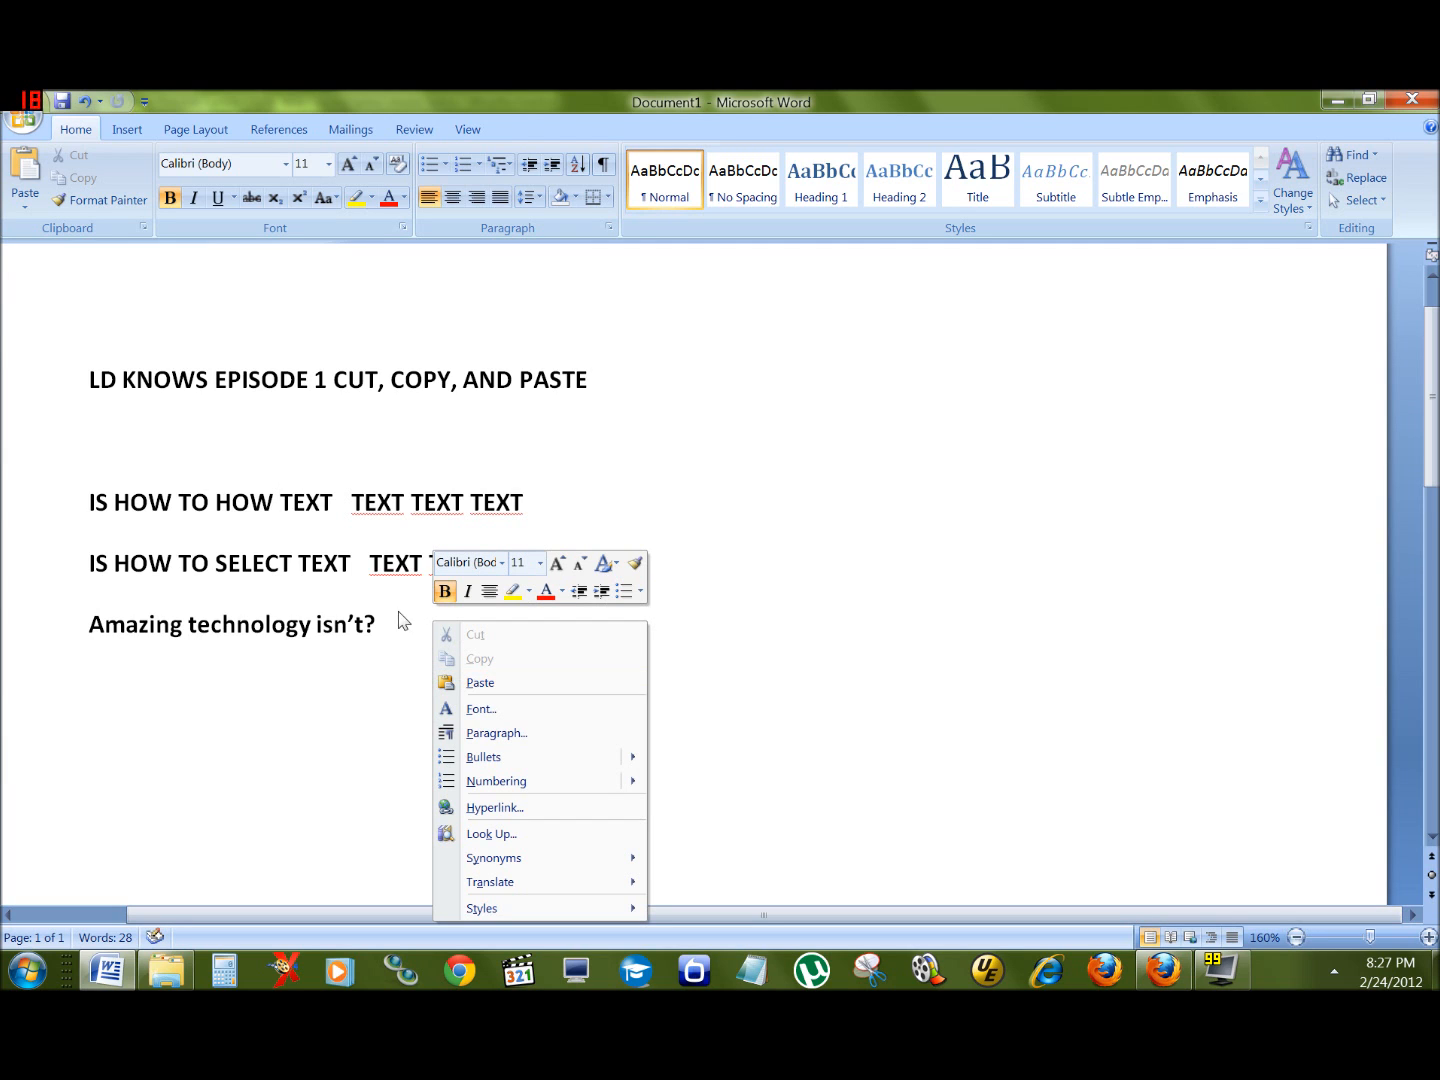
left_click(400, 633)
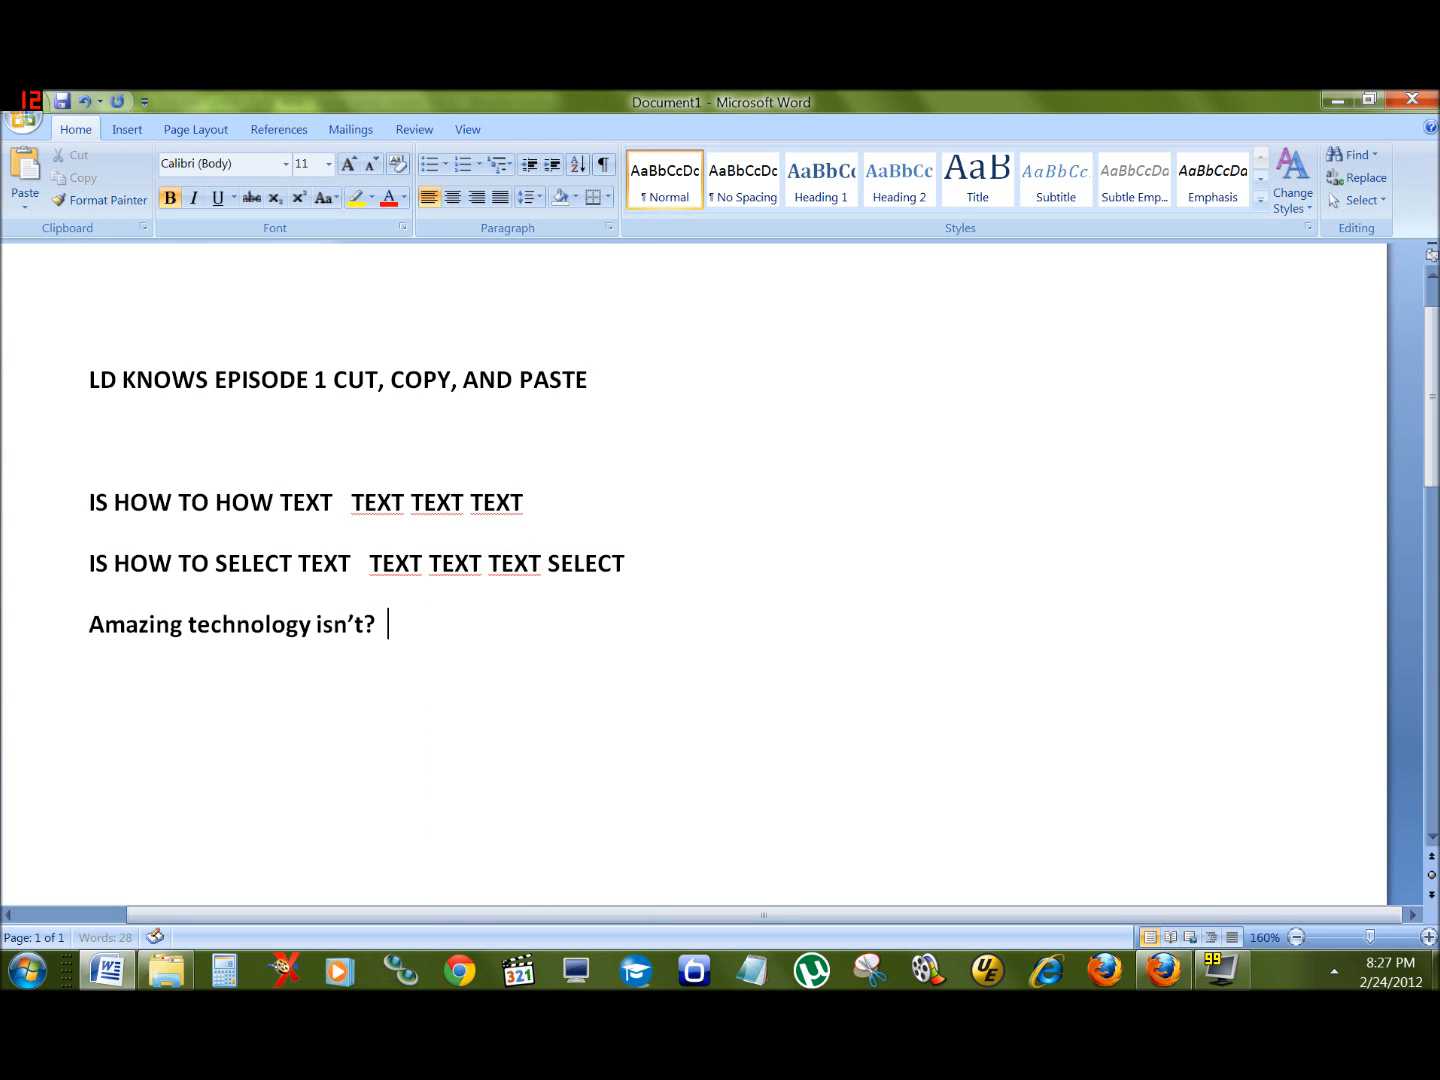
right_click(440, 616)
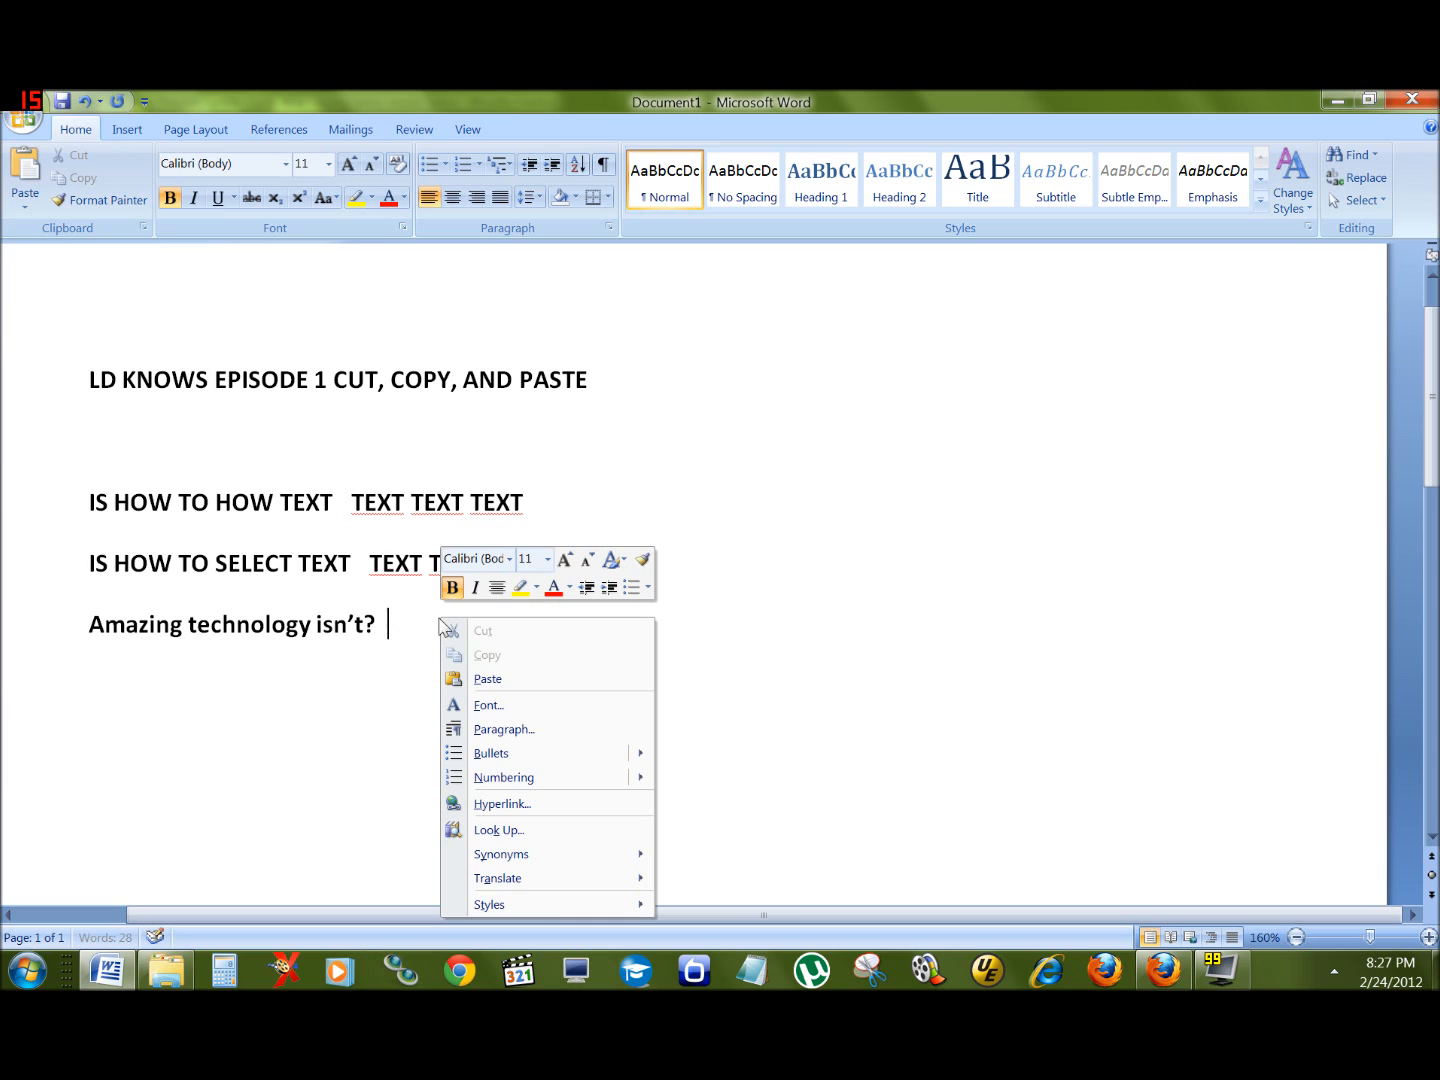
left_click(528, 680)
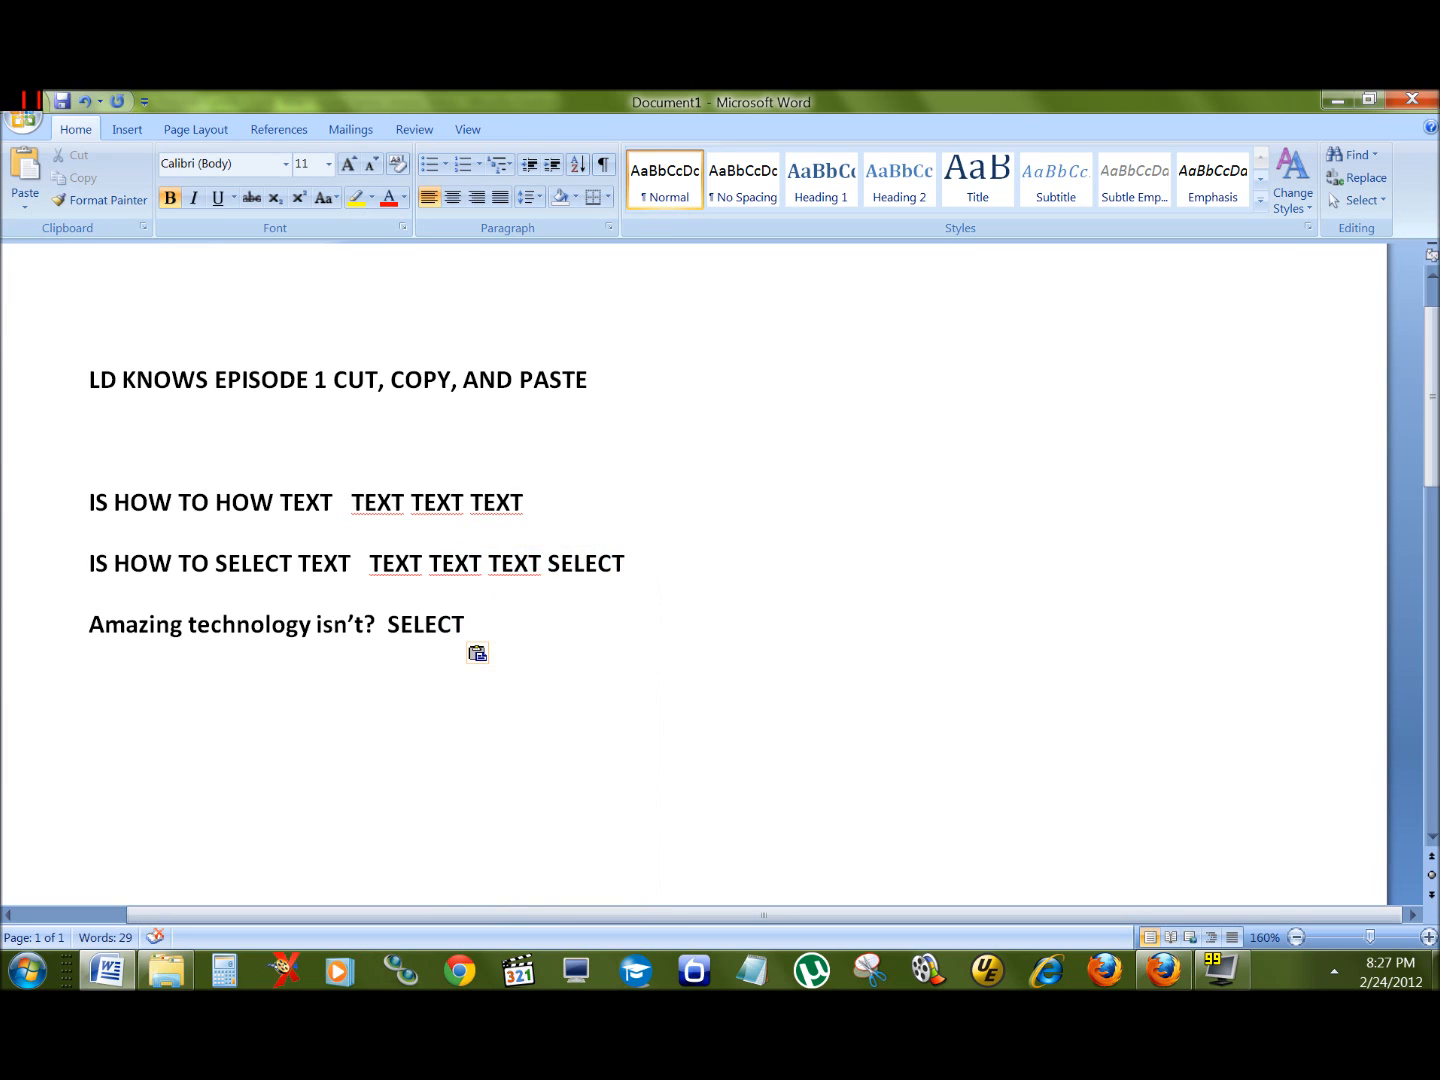
Cut the first "SELECT" from the second "IS HOW TO" line and paste it at the end of the title, adding ":D" after it.
double_click(252, 564)
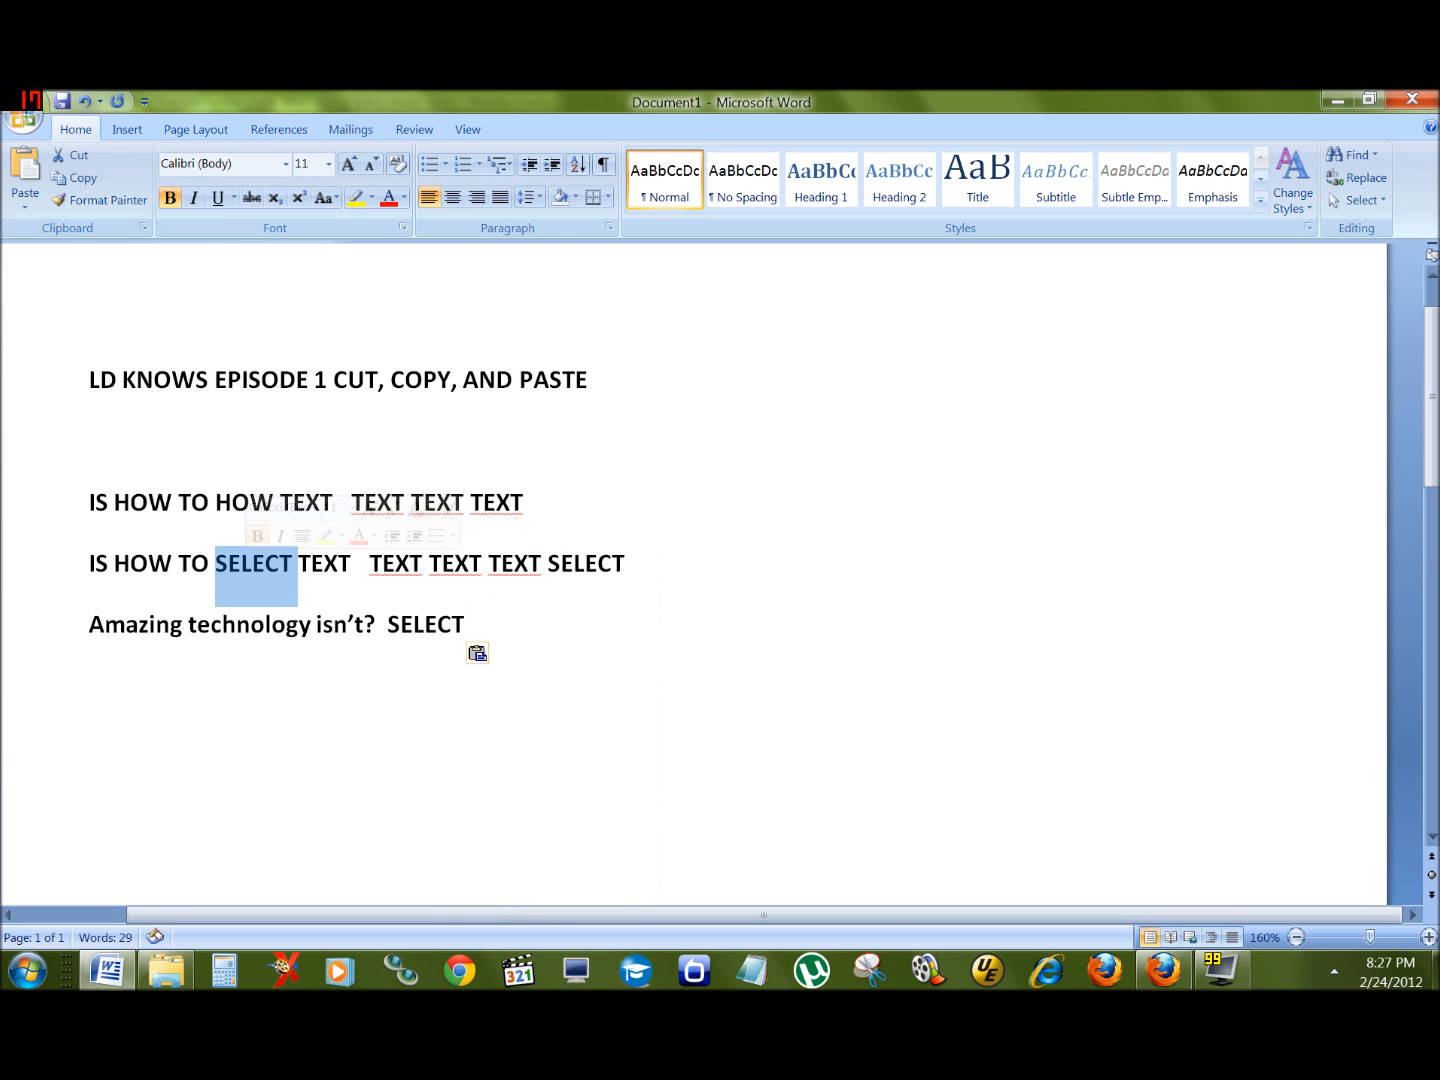
right_click(245, 570)
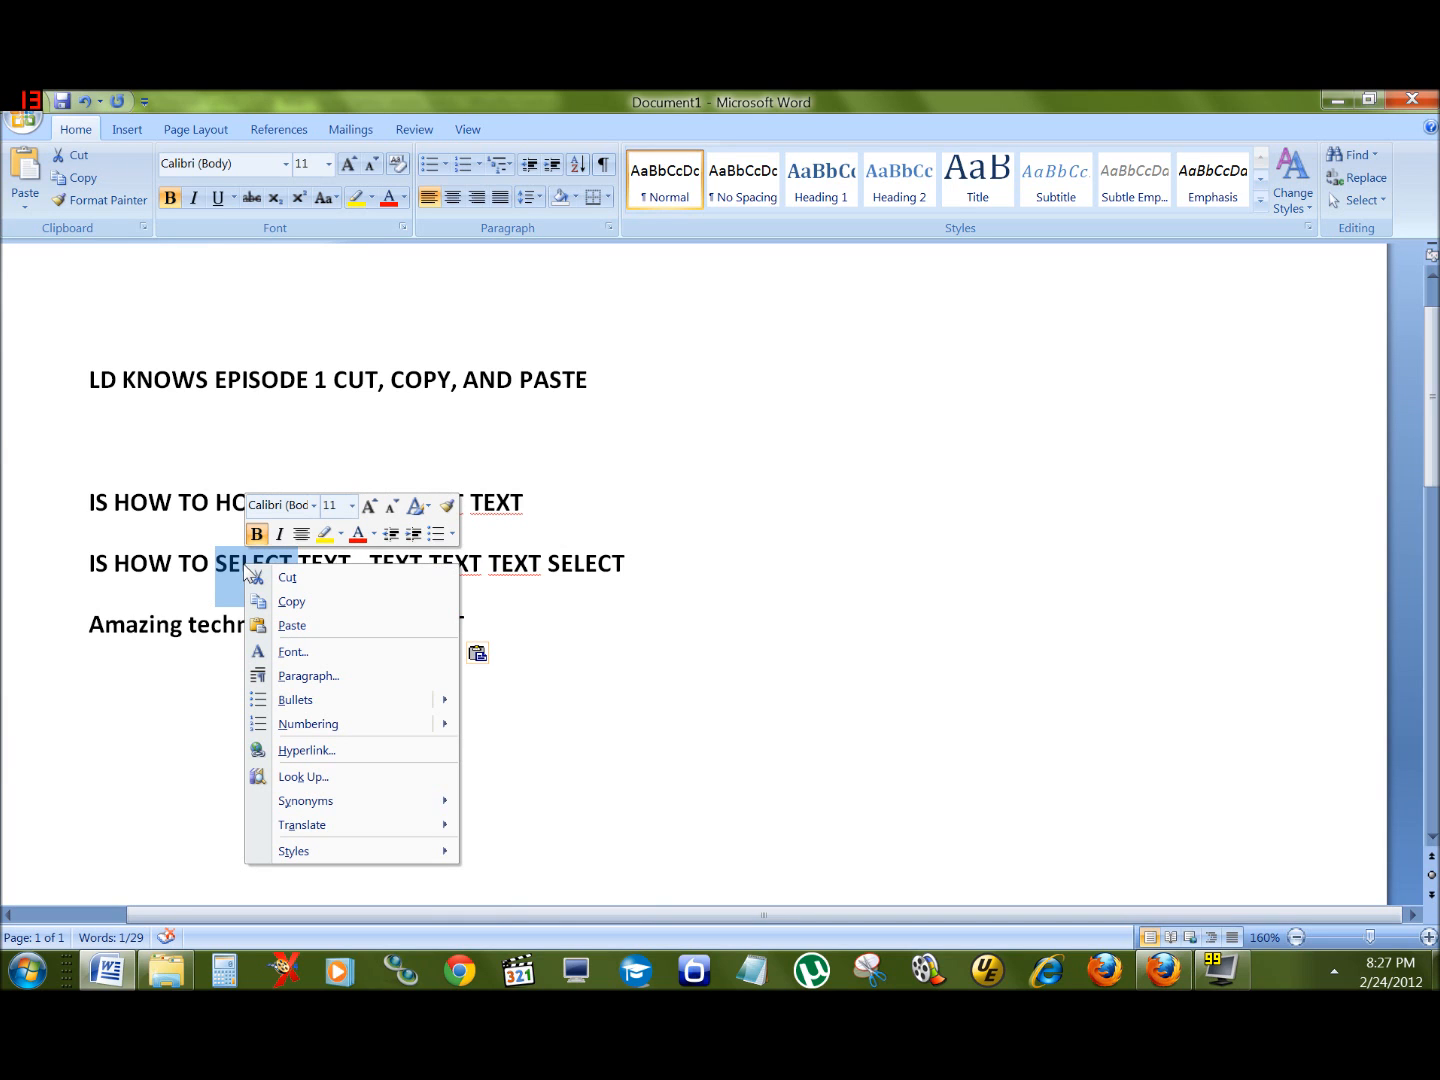
left_click(292, 578)
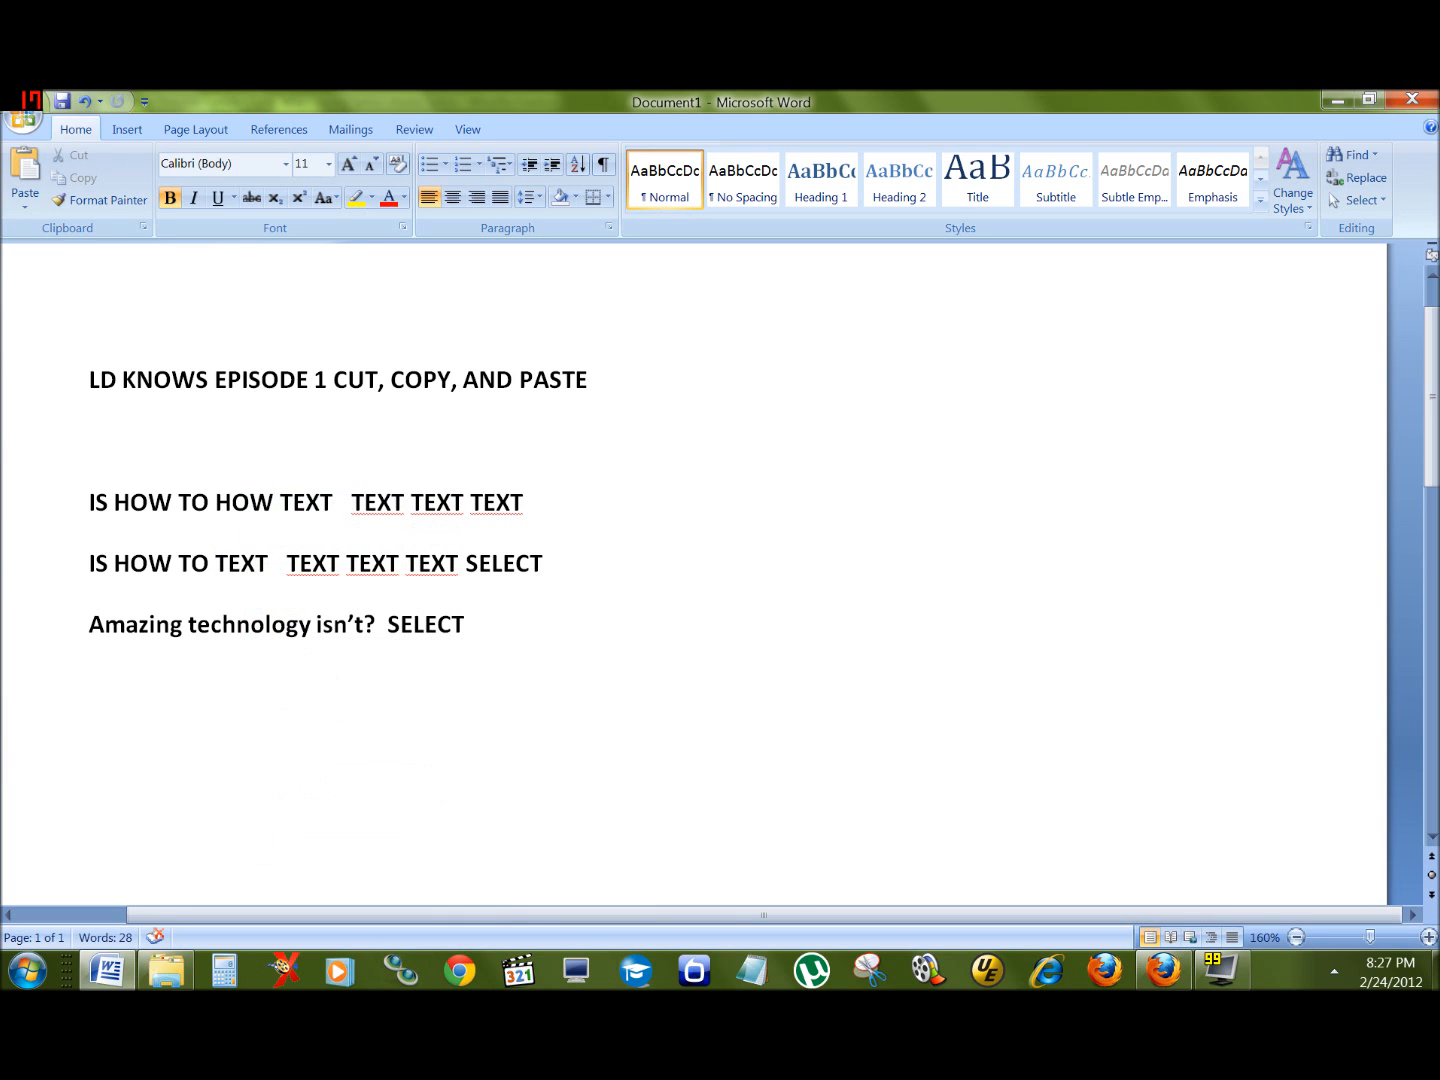
left_click(590, 381)
right_click(627, 381)
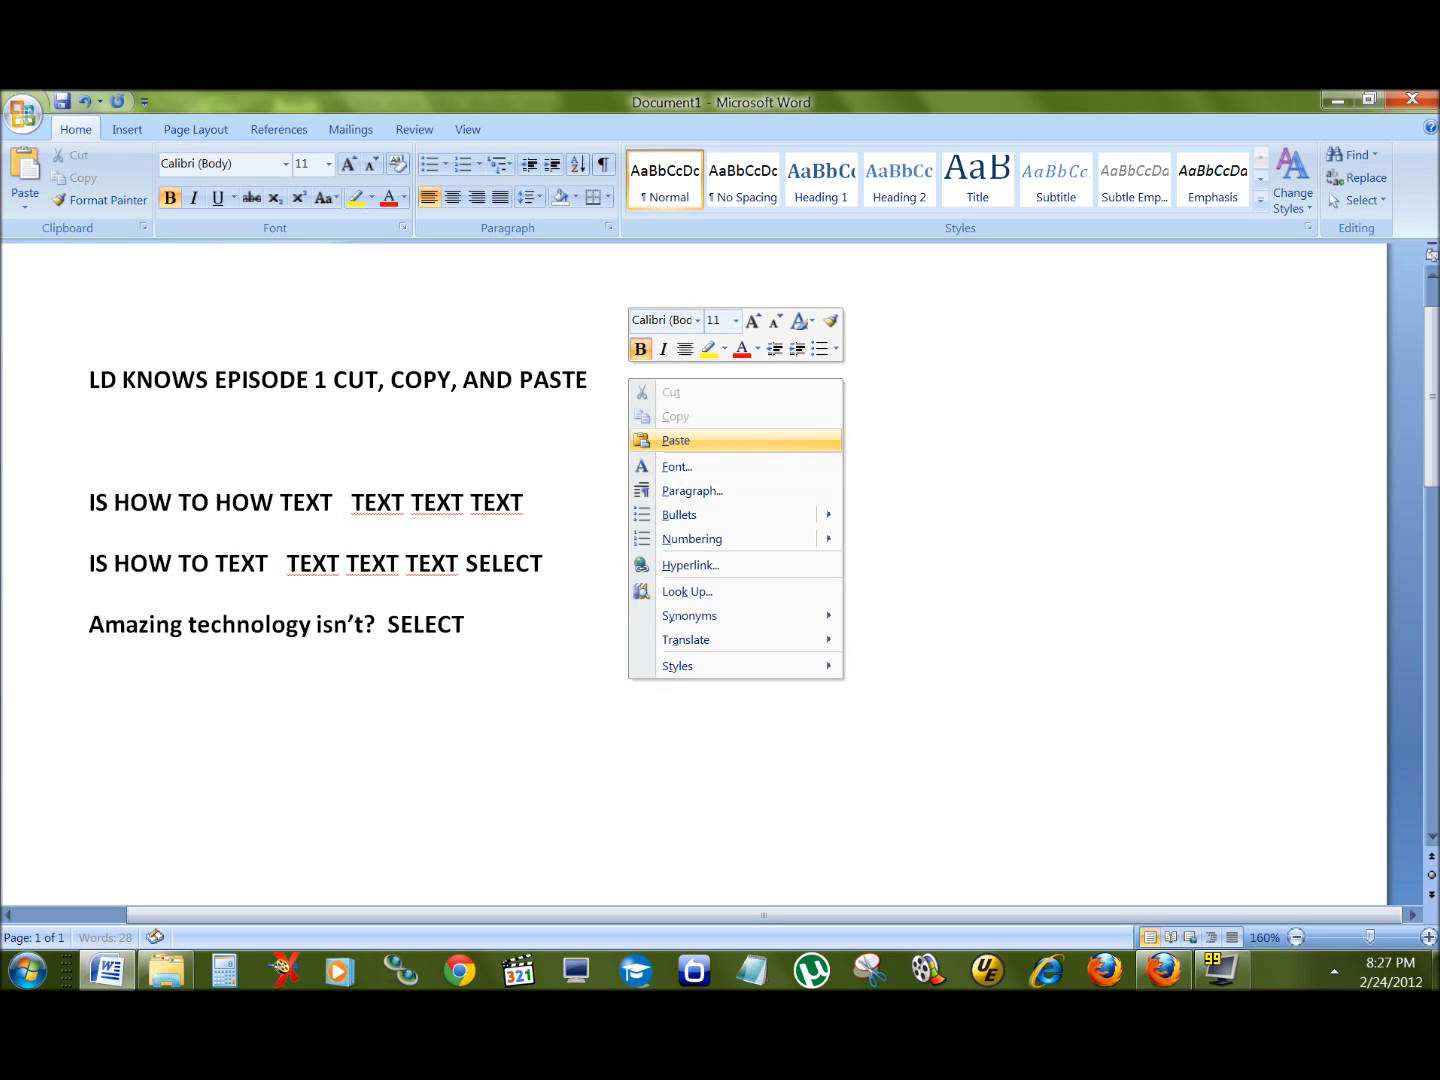
left_click(674, 439)
type(":D")
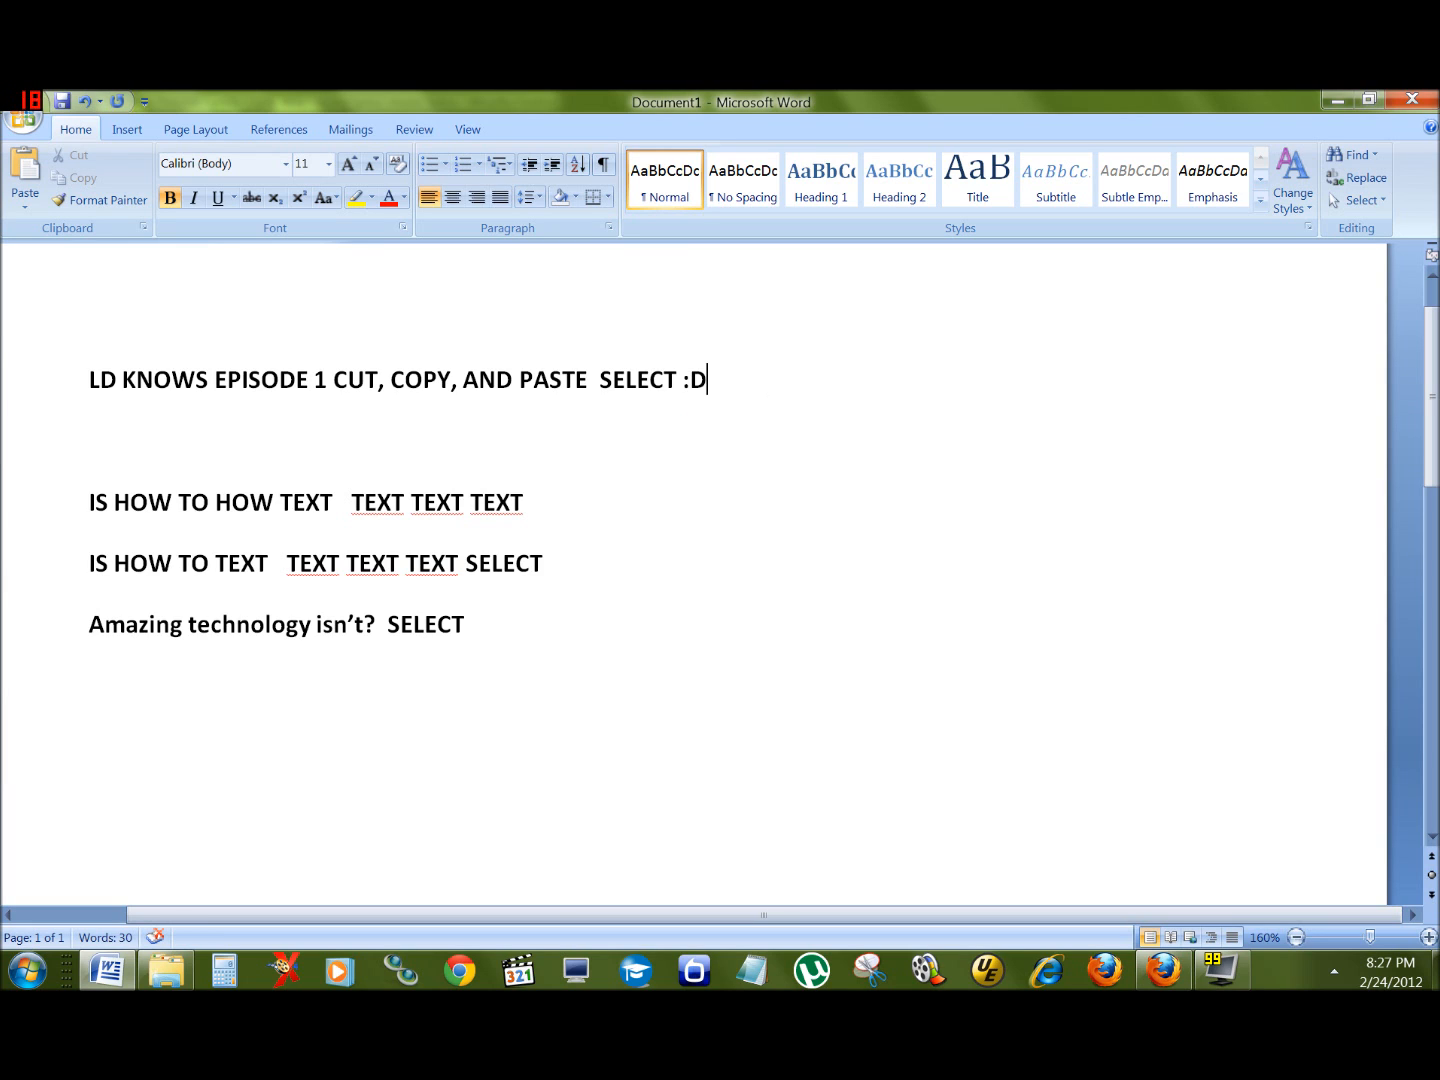
Write "Typing sux" on the blank line directly below the title.
double_click(635, 379)
left_click(546, 379)
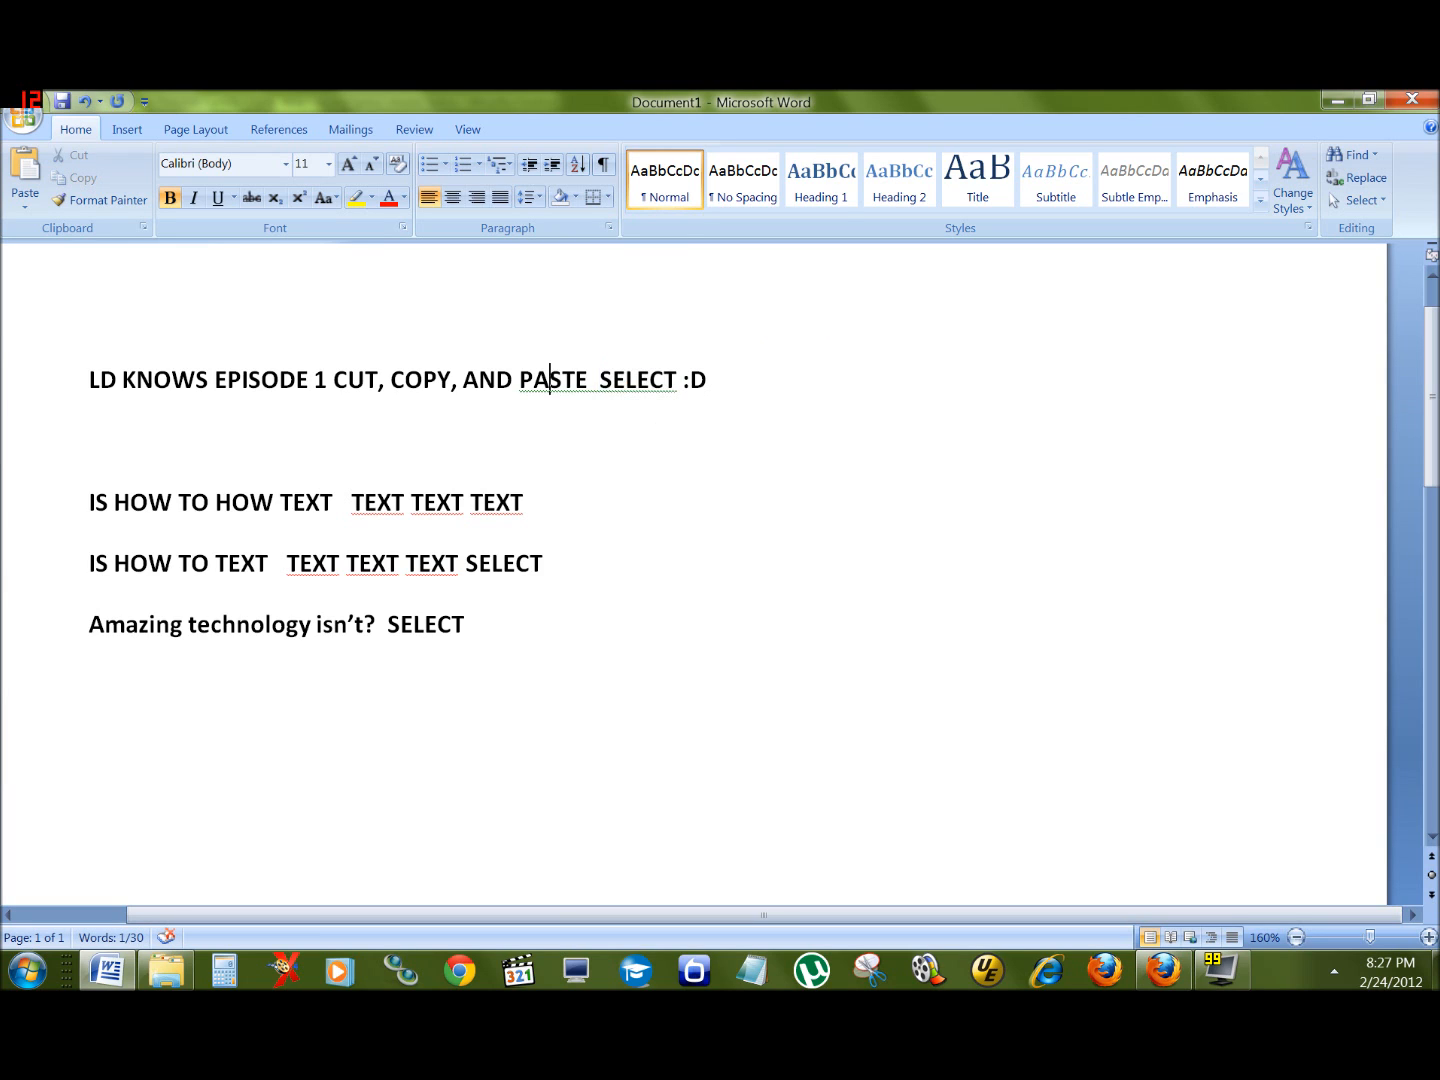
triple_click(545, 379)
left_click(533, 379)
key("Down")
type("Tye")
key("BackSpace")
type("ping sux")
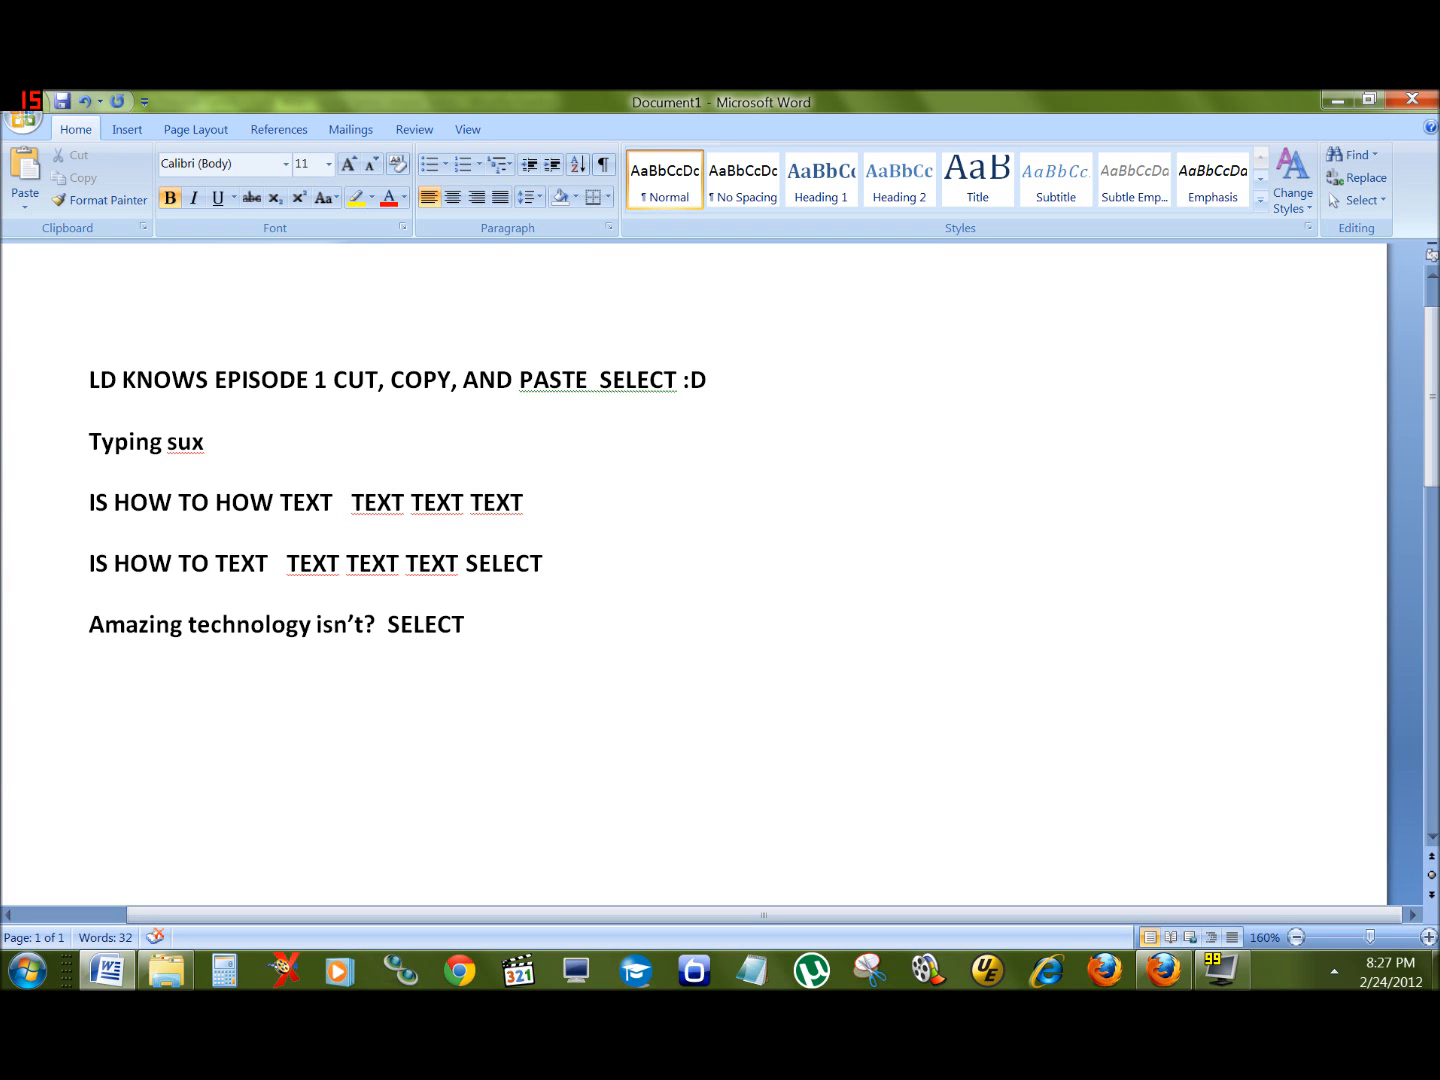
Switch to Firefox and browse the "Love The Way You Lie" lyrics page for a passage to copy.
key("alt+Tab")
key("alt+Tab")
key("alt+Tab")
key("alt+Tab")
key("alt+Tab")
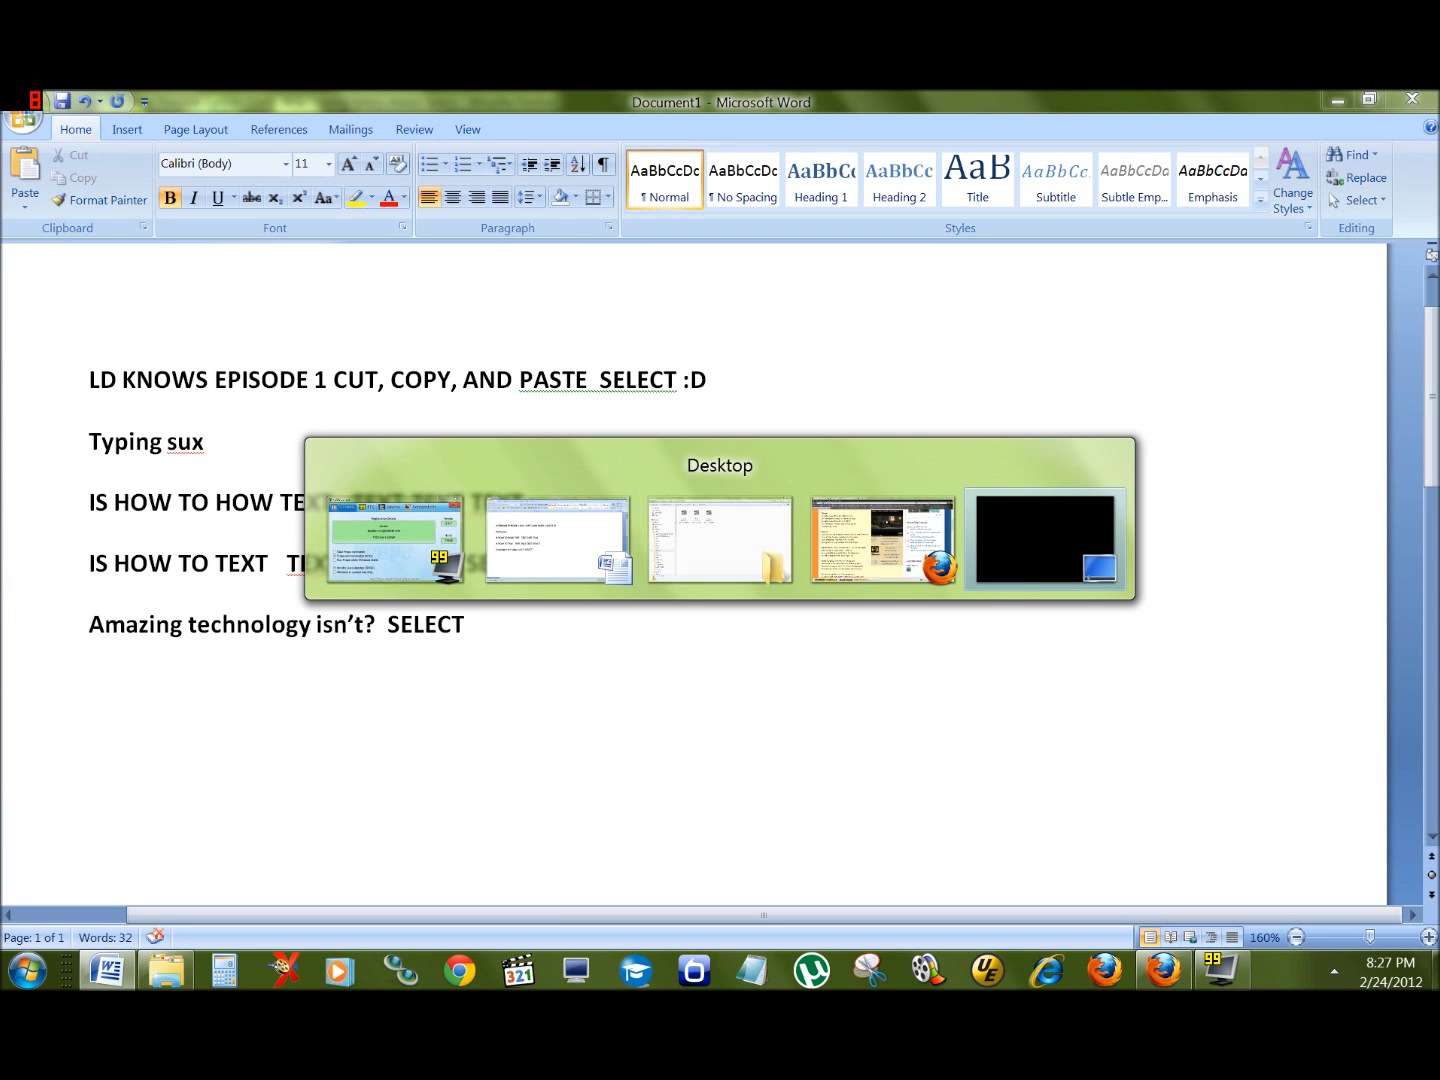
key("alt+Tab")
key("alt+Tab")
key("alt+Tab")
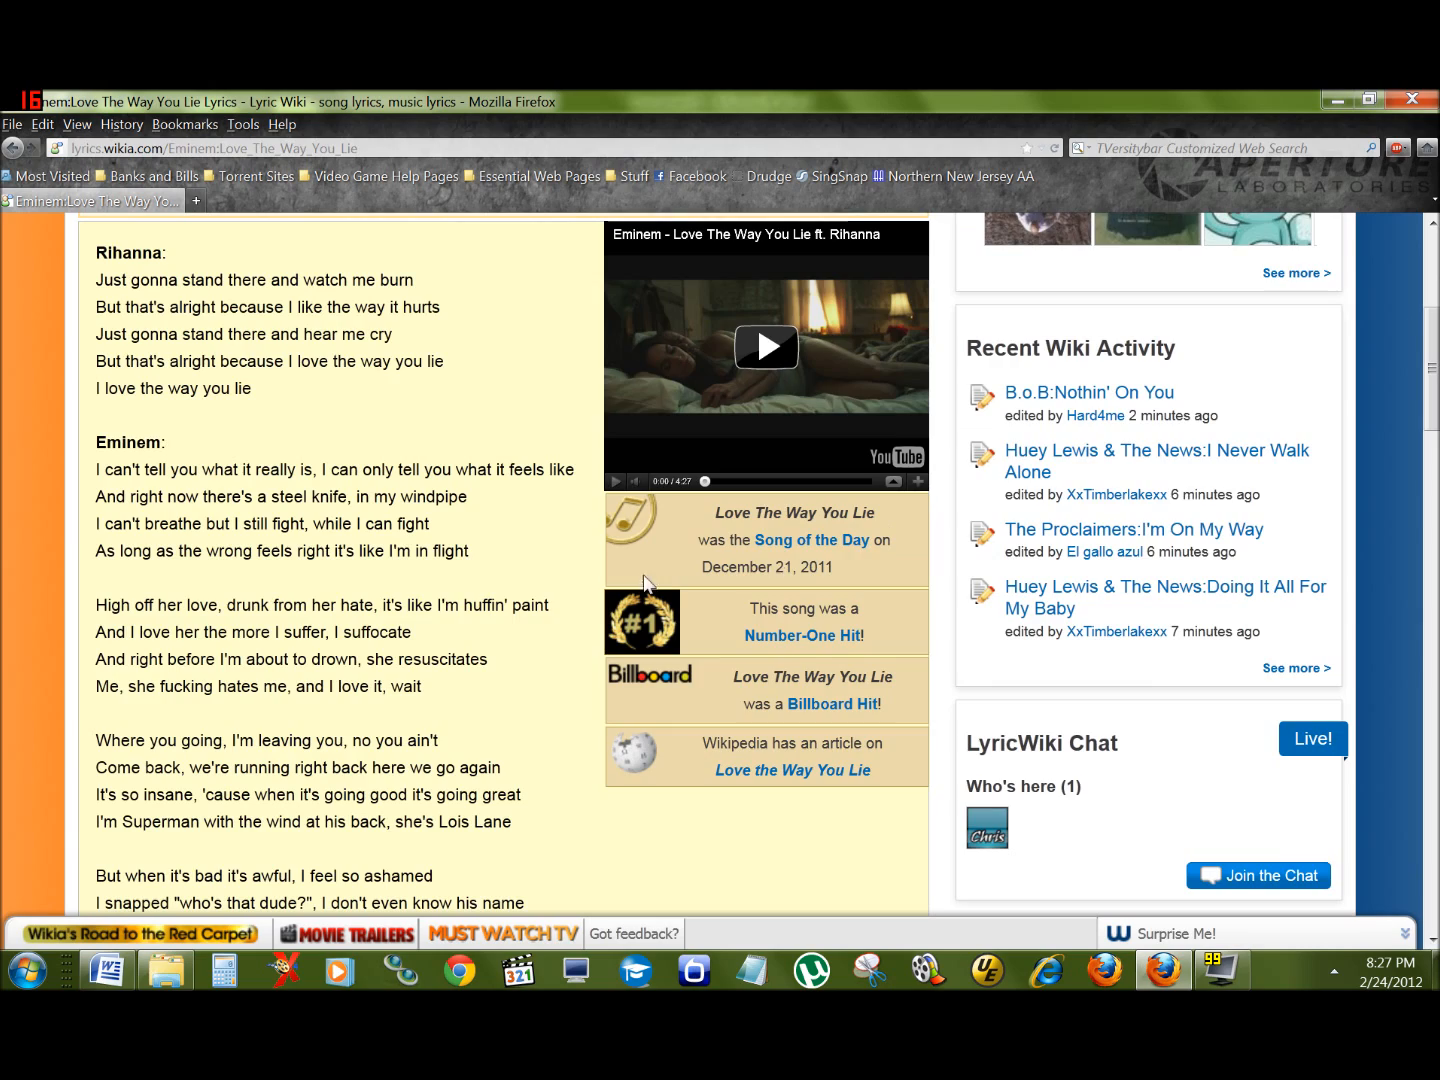
scroll(420, 572, "up", 5)
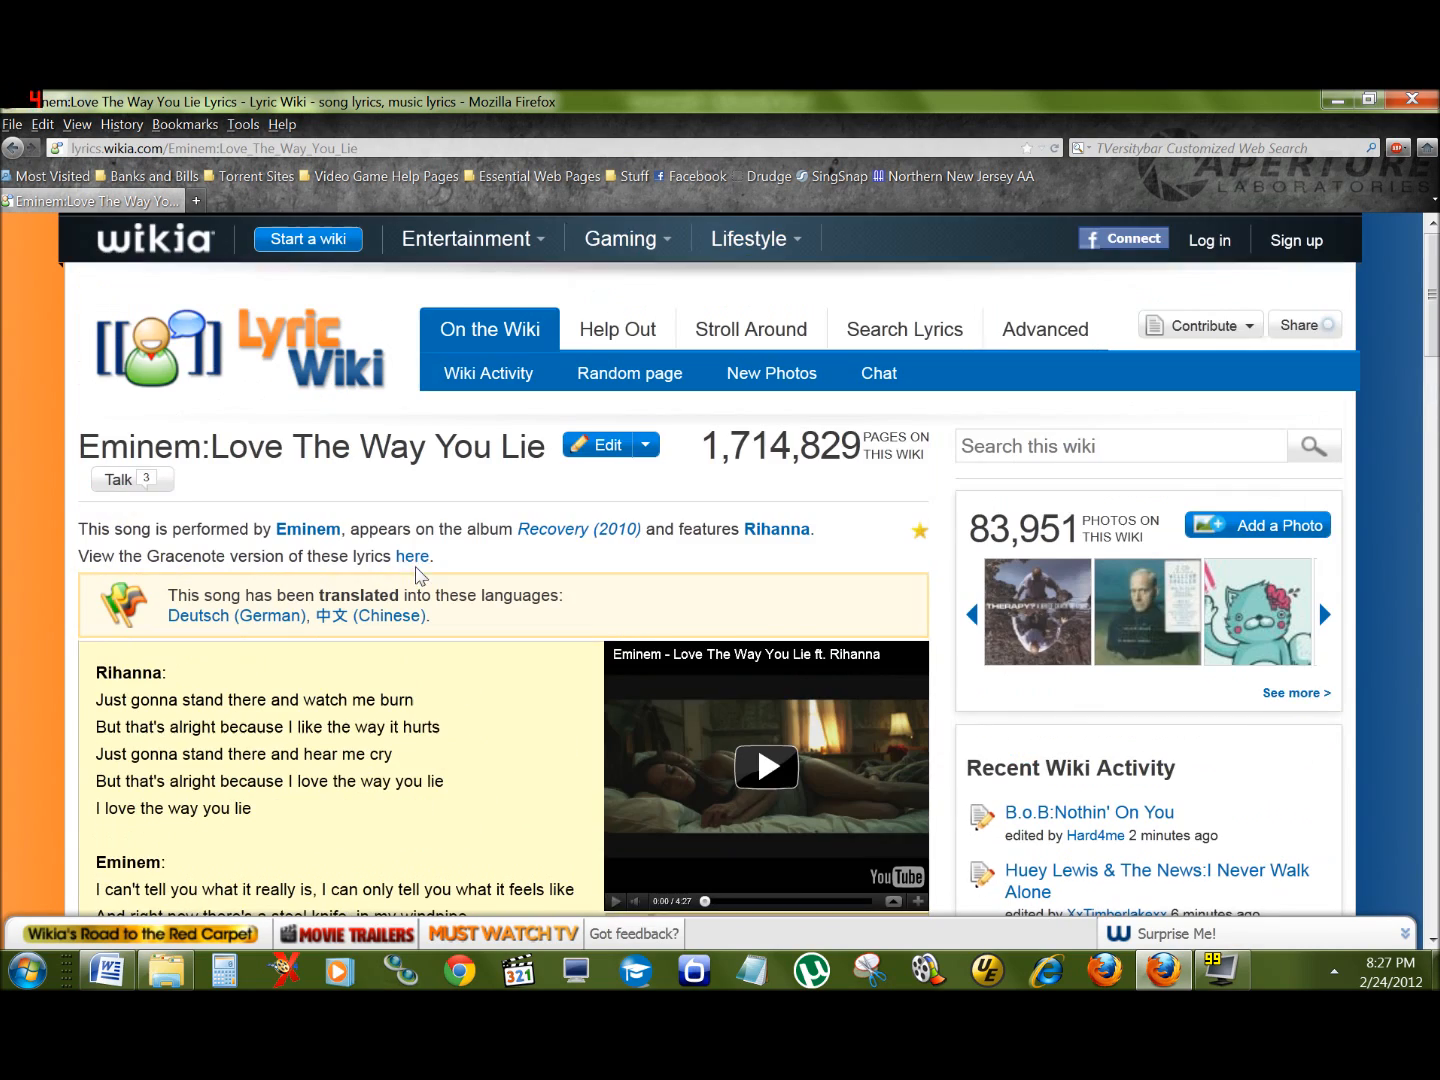
scroll(380, 402, "down", 5)
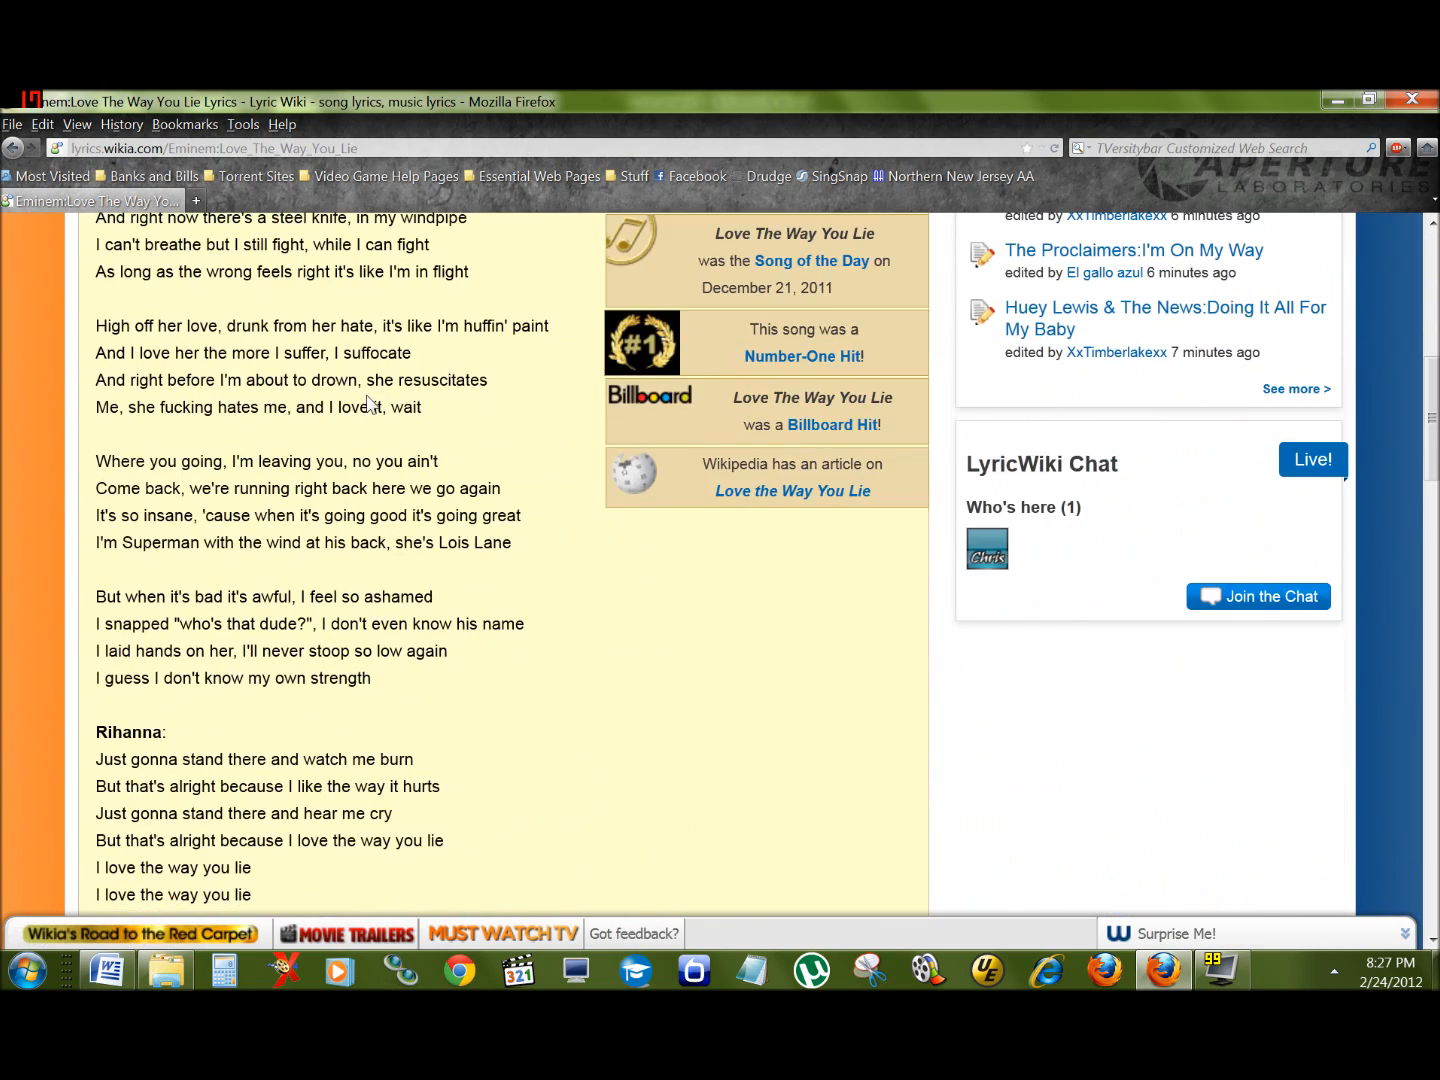
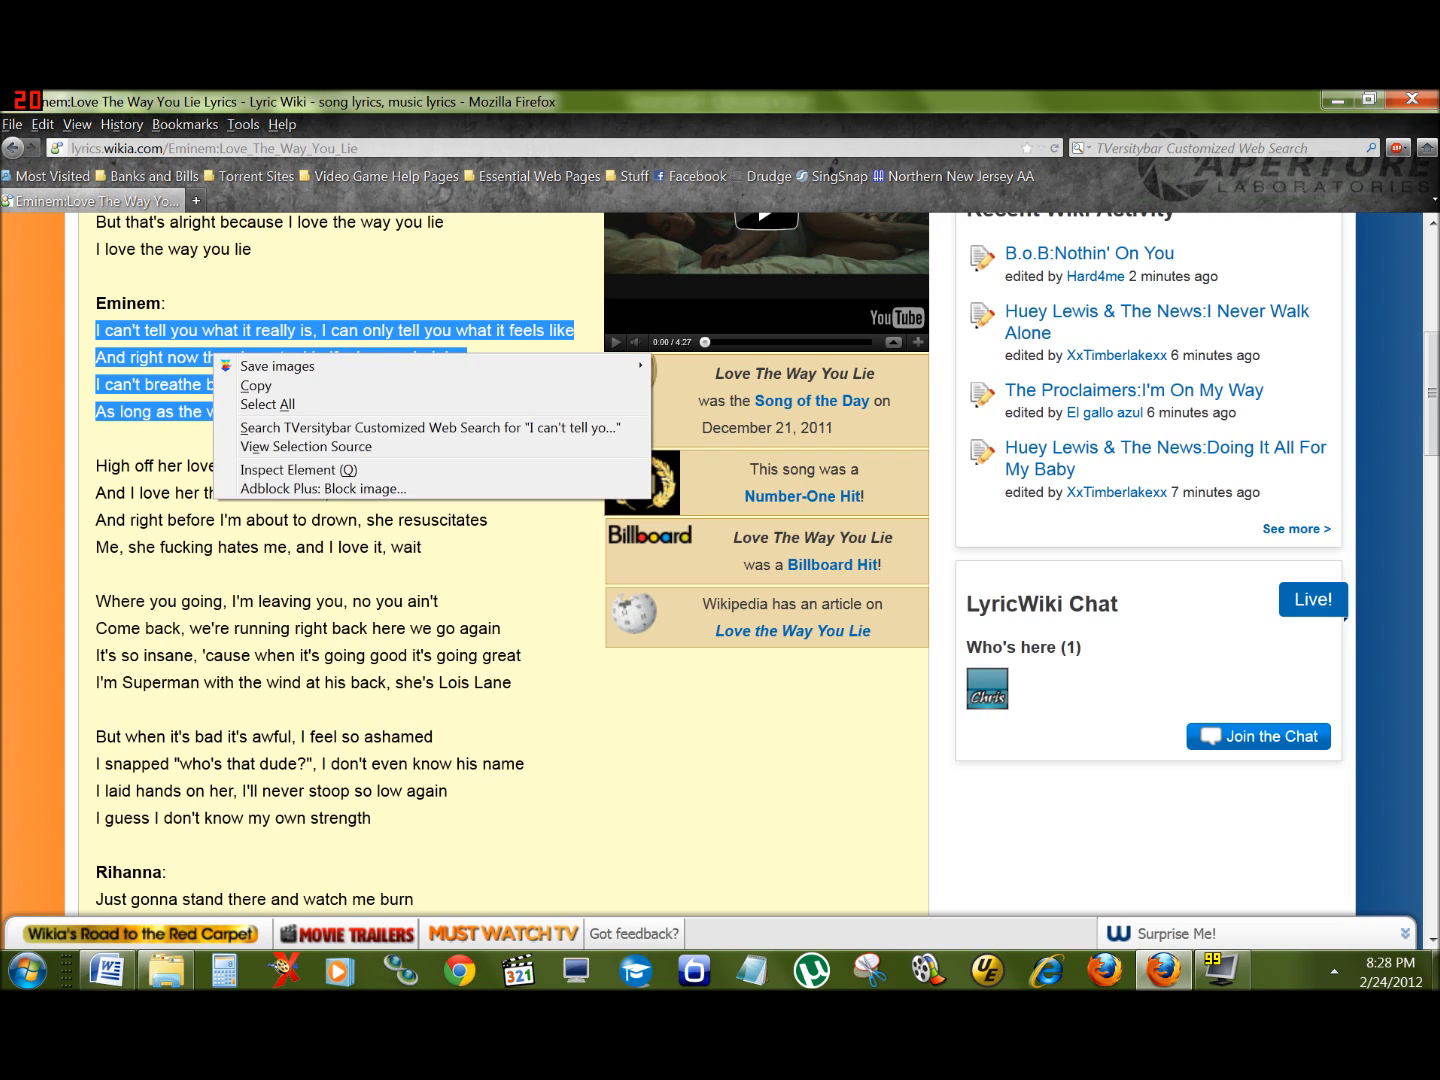
Copy the four lines of Eminem's first verse, from "I can't tell you what it really is" to "it's like I'm in flight".
left_click(299, 388)
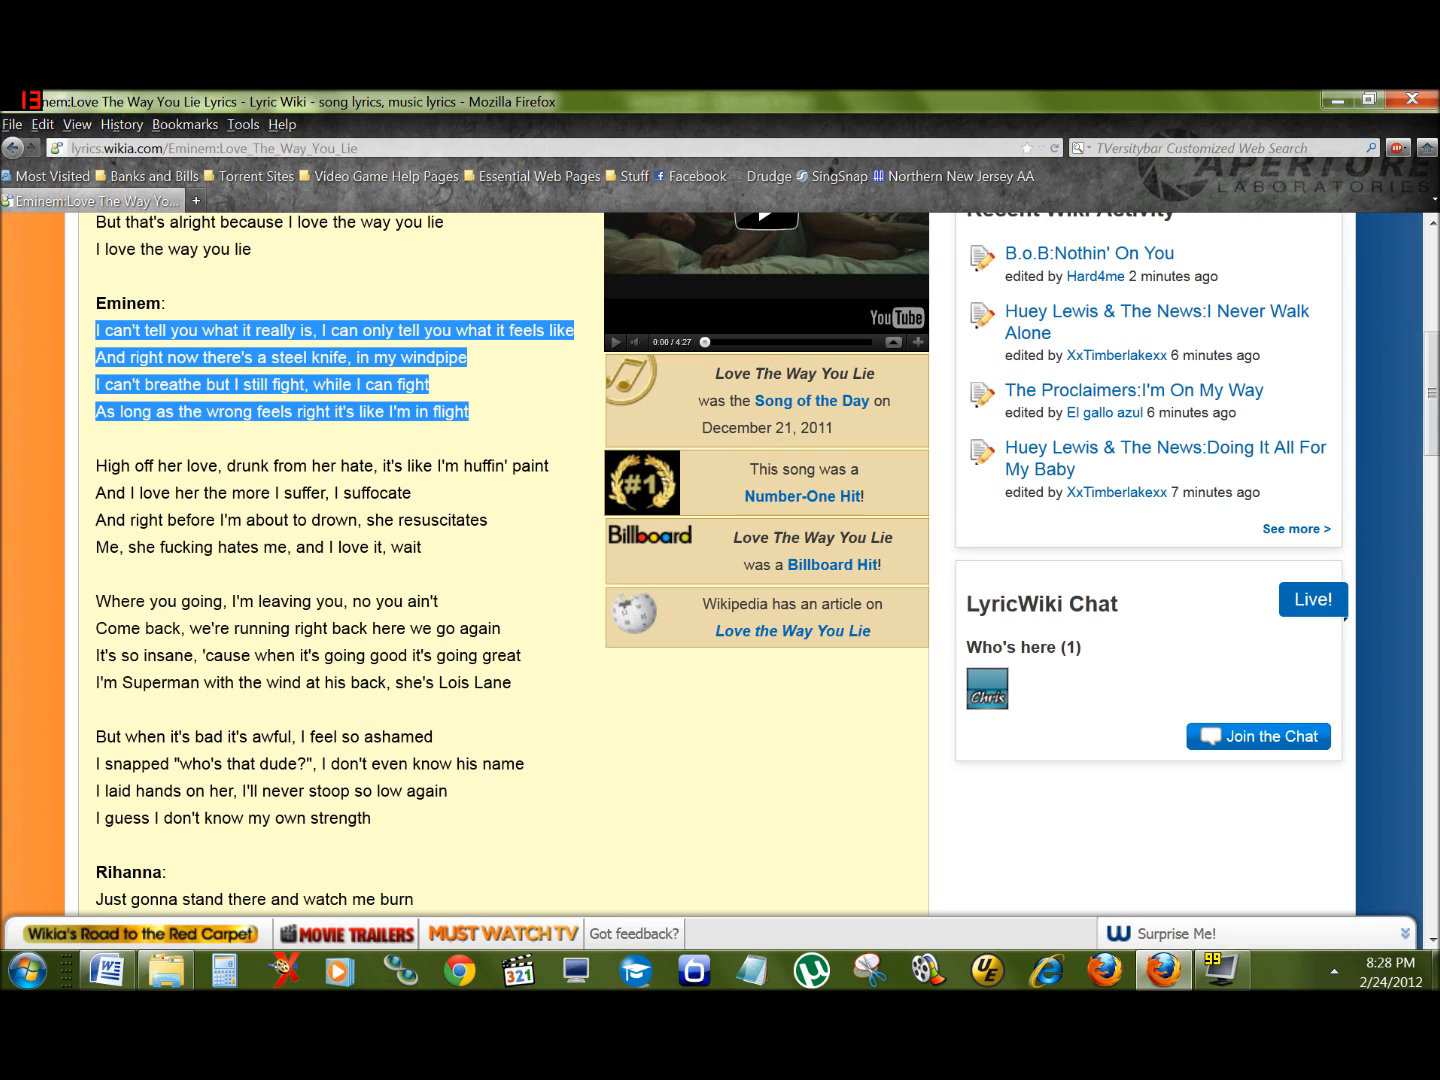
right_click(293, 368)
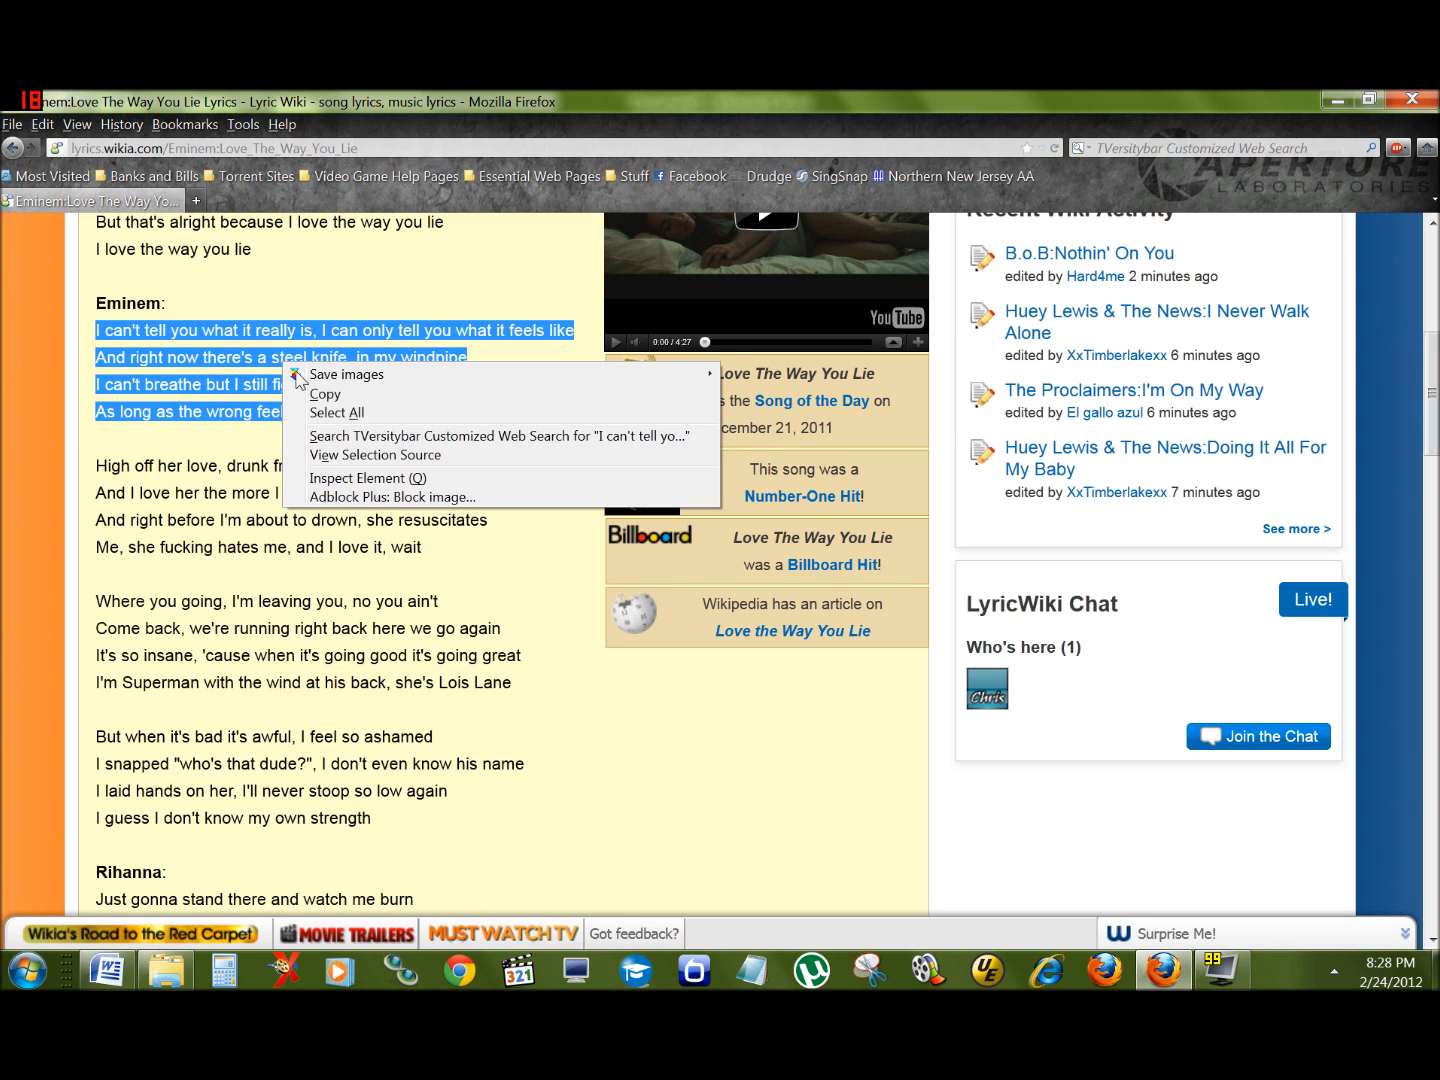
left_click(330, 391)
left_click(307, 357)
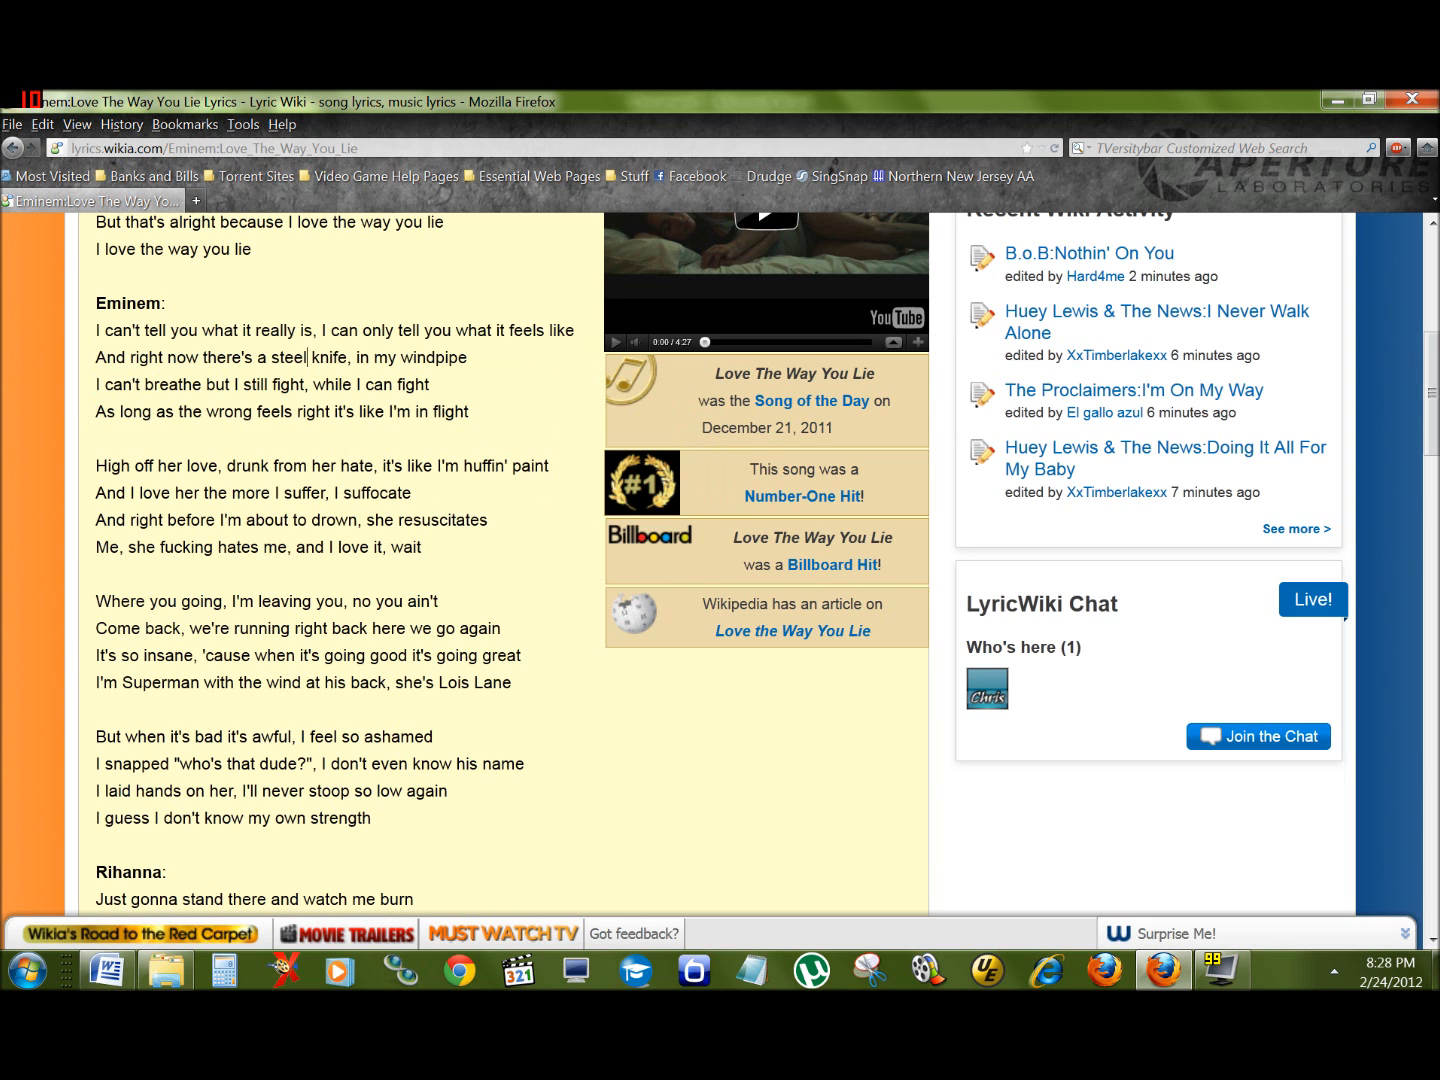
Switch back to Word and paste the copied four-line verse below the "Amazing technology isn't?" line.
key("alt+Tab")
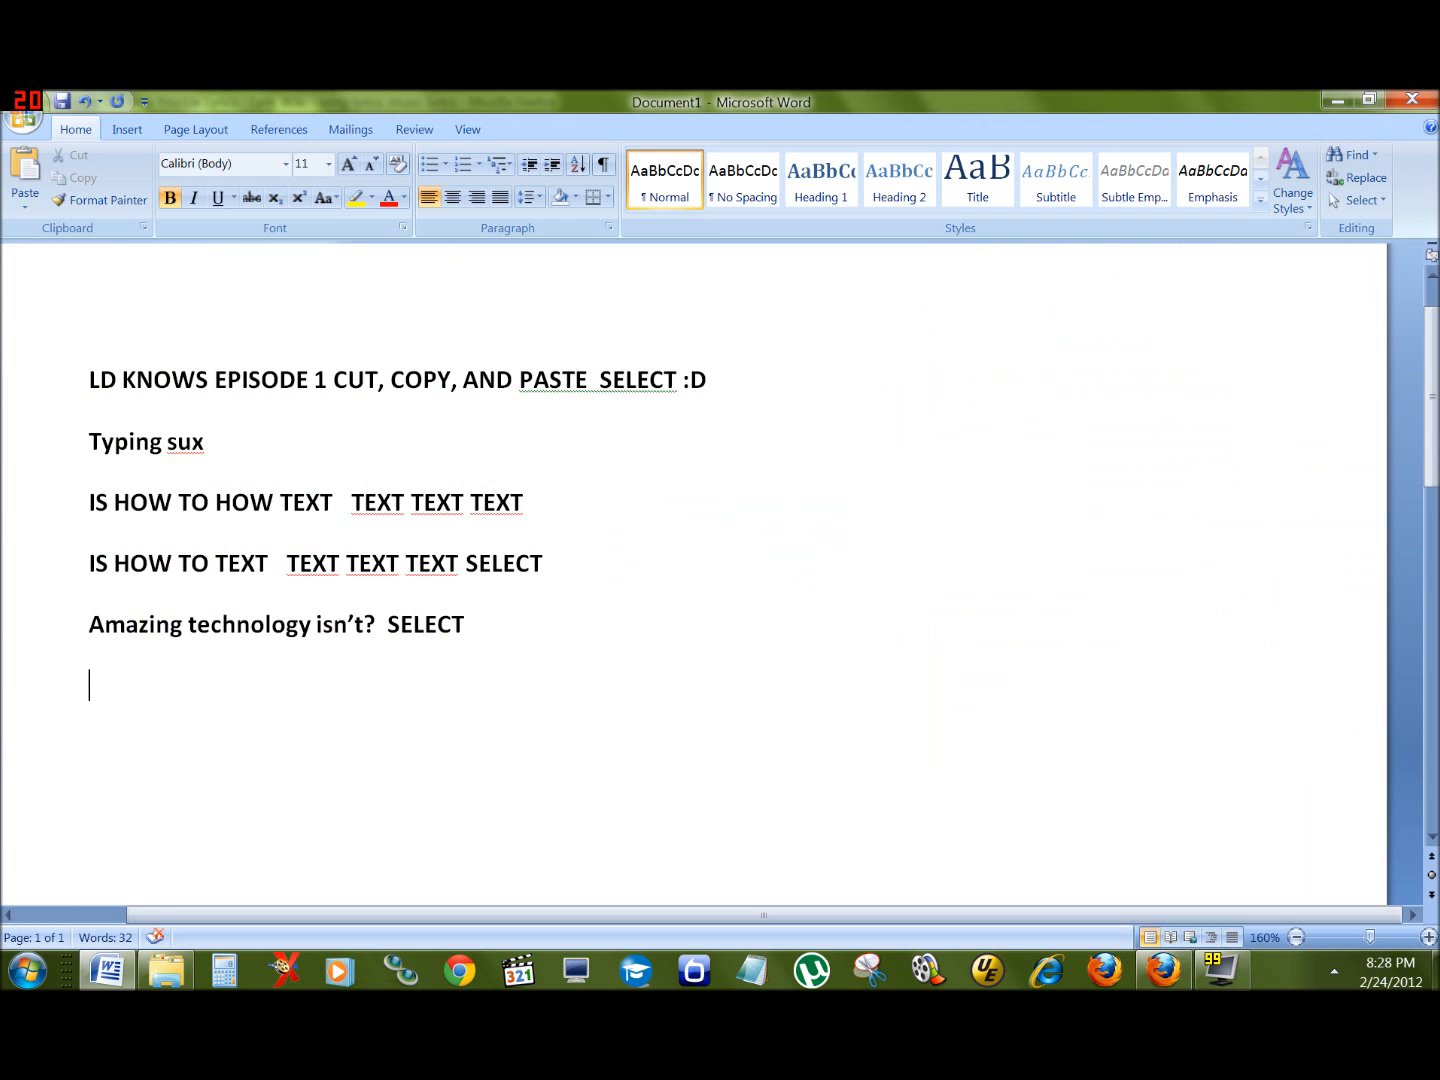
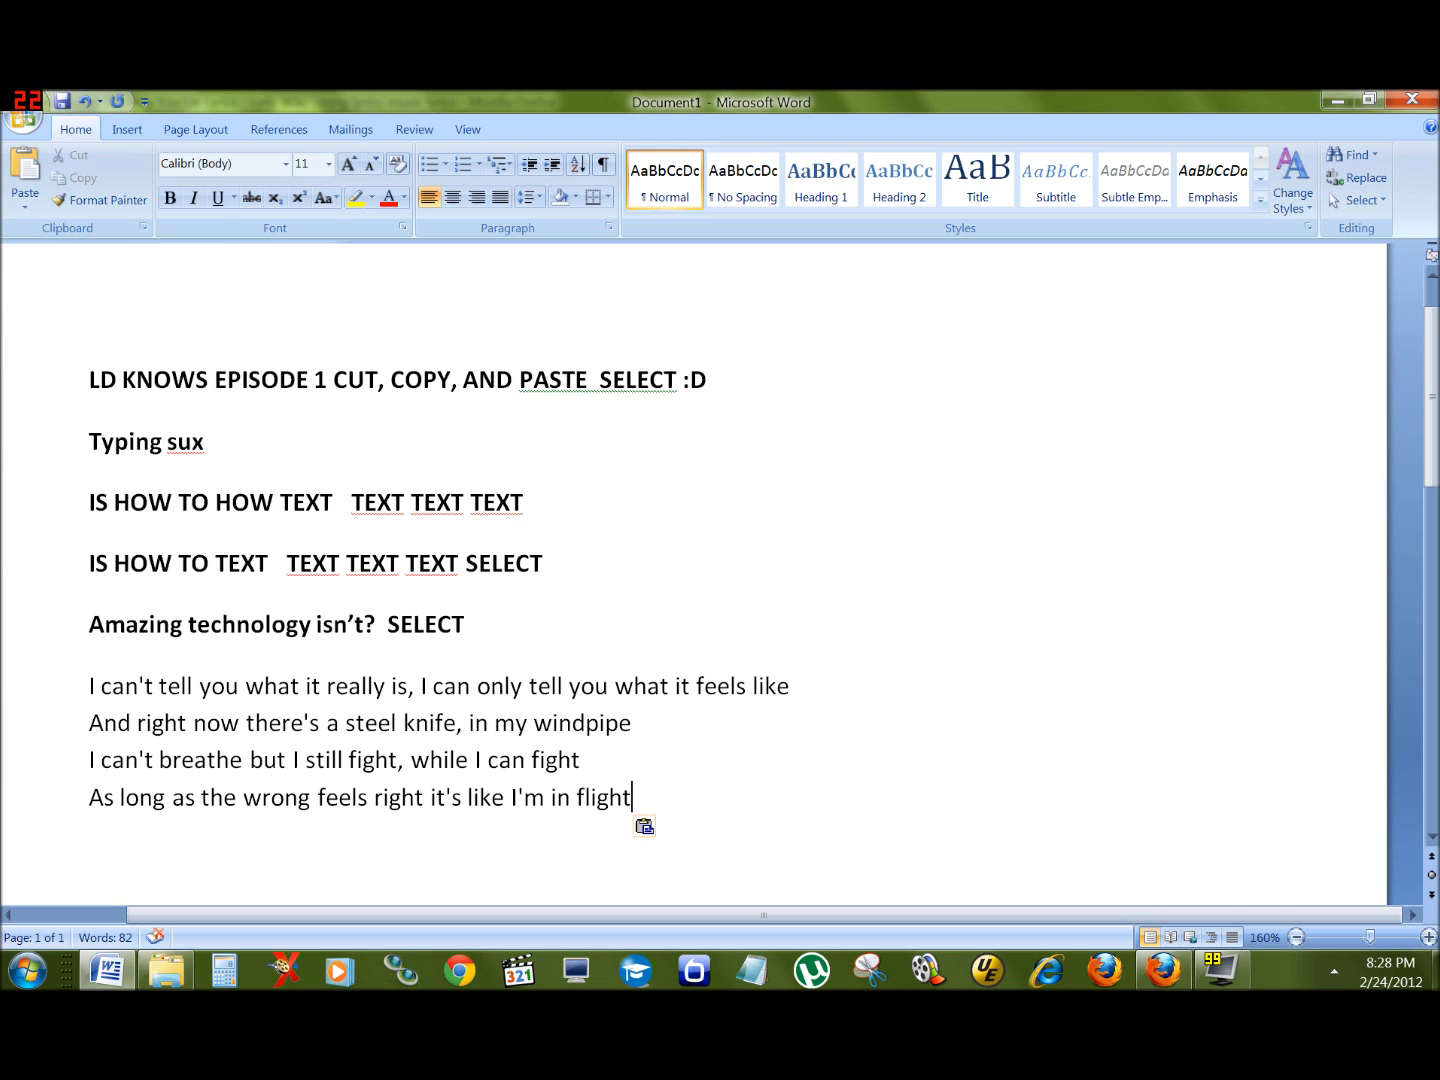
key("Up")
key("Up")
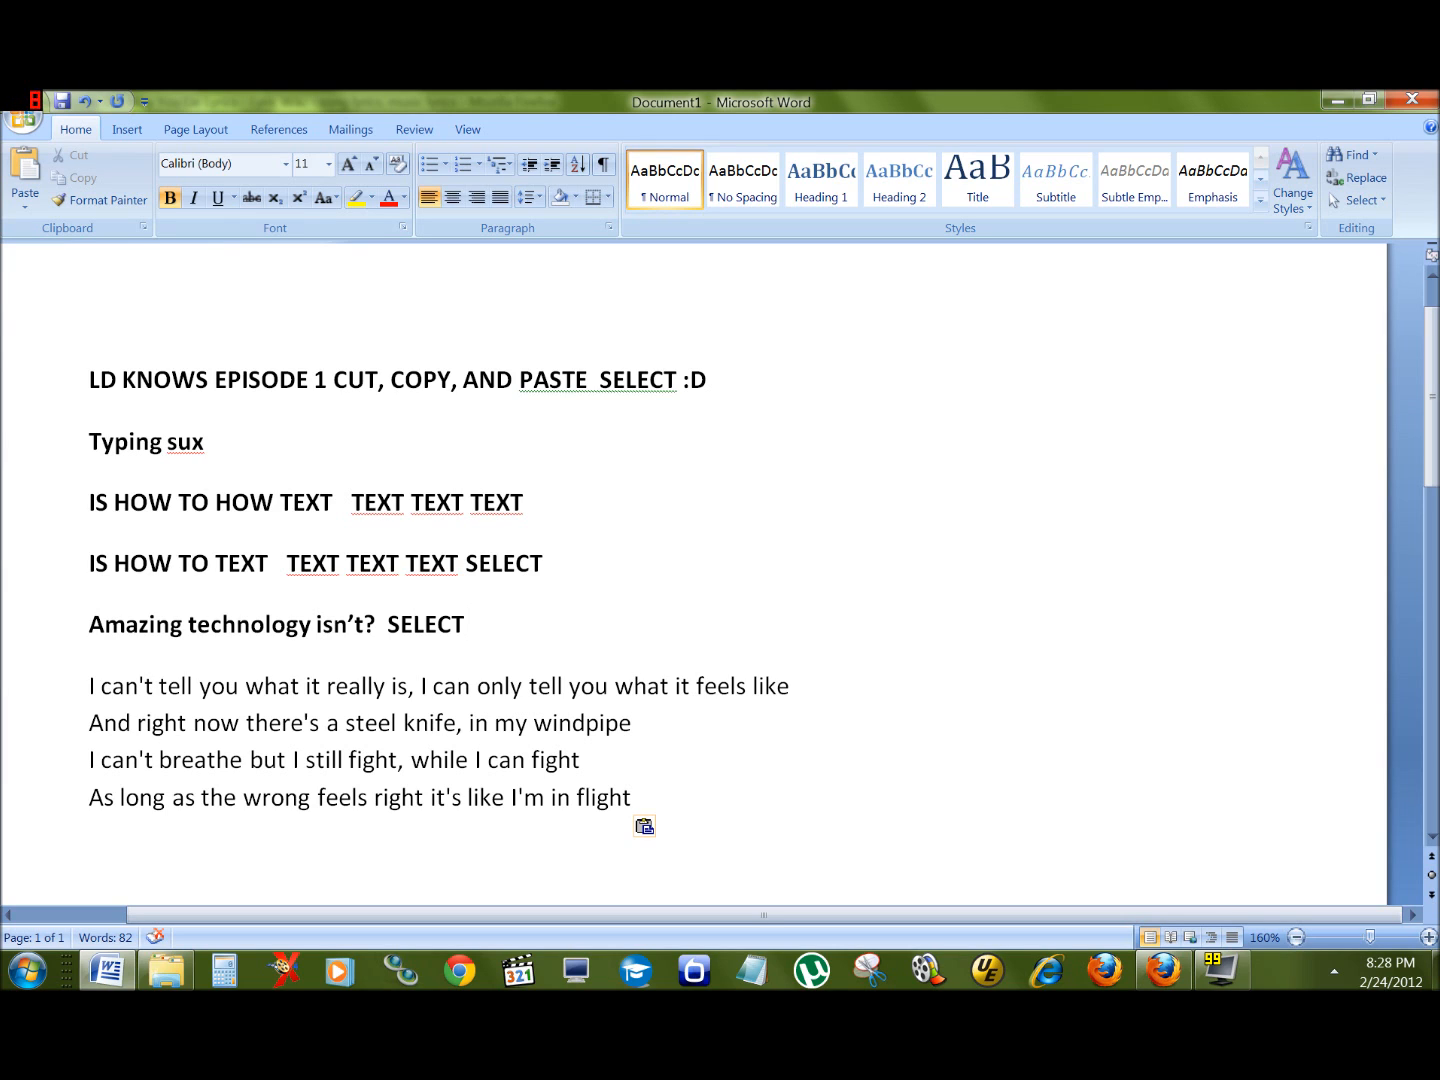
Switch to Firefox to revisit the first two lines of the copied verse, selecting words in them, and return to Word.
key("alt+Tab")
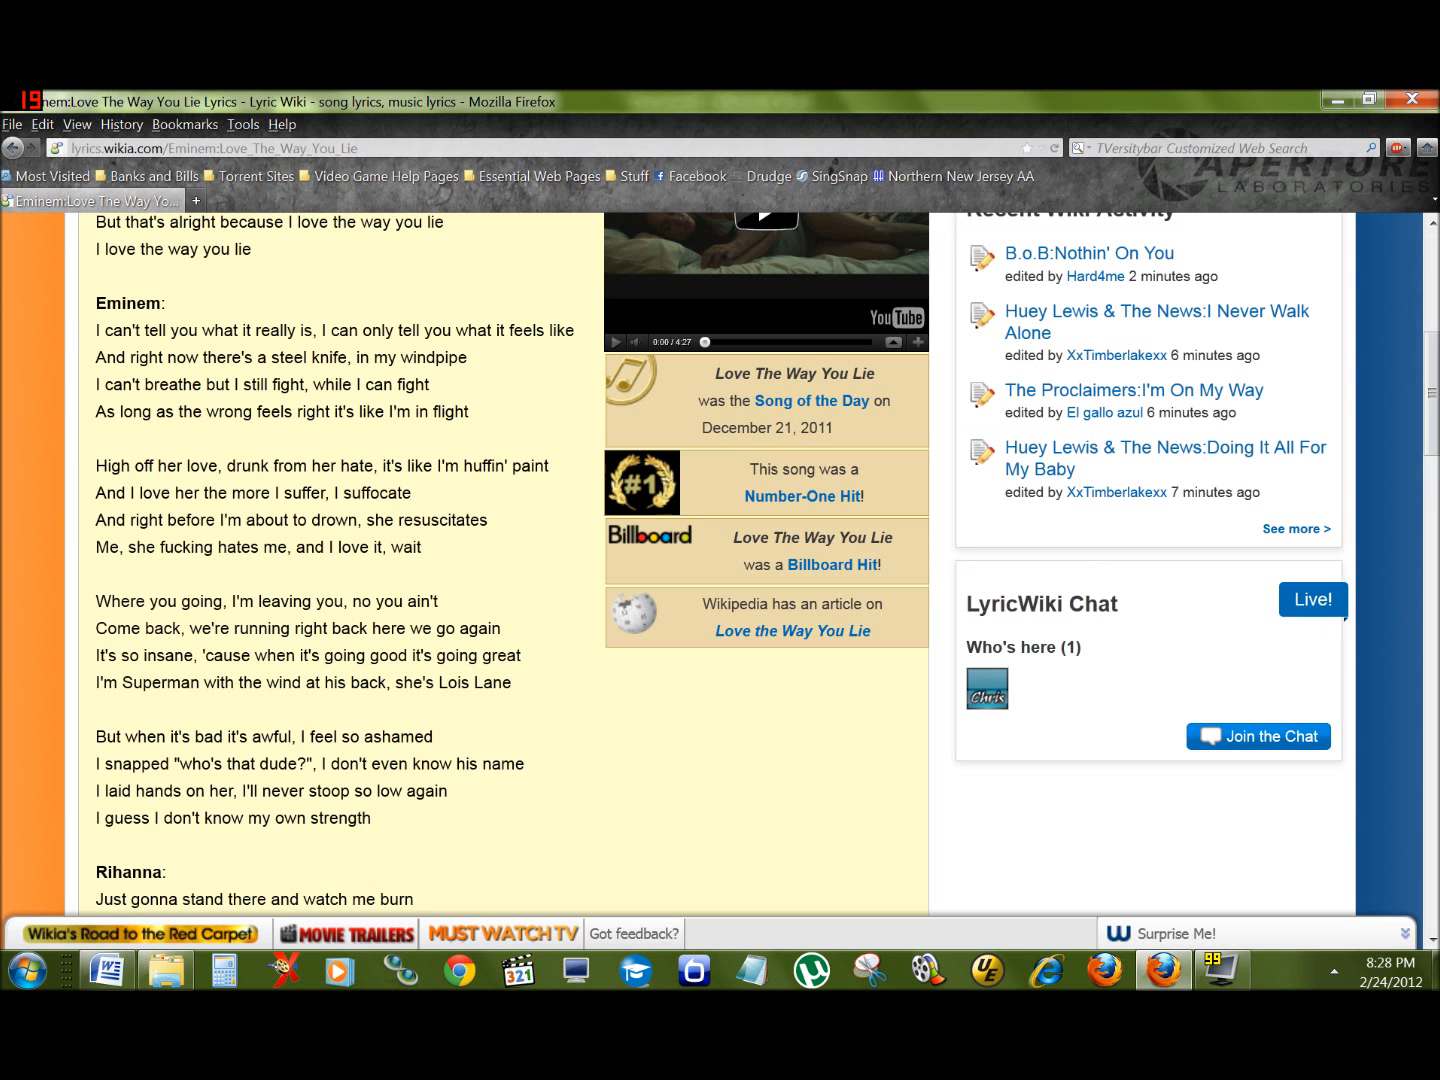
double_click(112, 358)
left_click(214, 331)
double_click(222, 357)
key("alt+Tab")
Write "CTRL LOWER LEFT HAND CORNER OR LOWER RIGHT HAND CORNER OF YOUR KEYBOARD" on the line below the pasted verse.
scroll(700, 560, "down", 1)
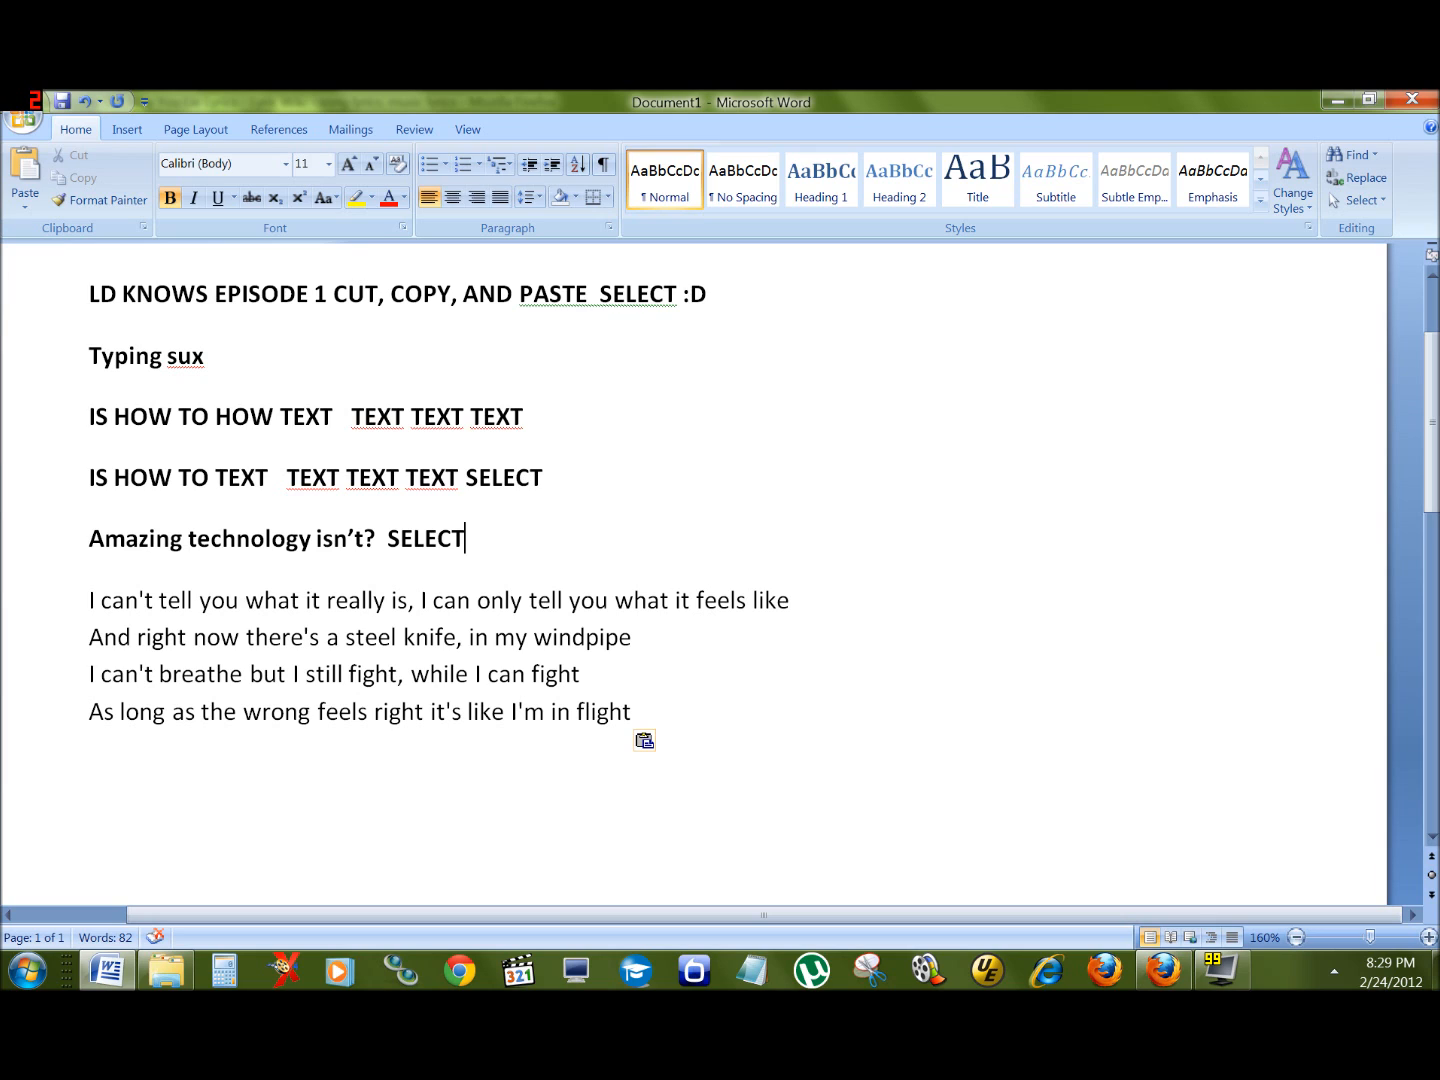
left_click(90, 834)
key("ctrl+v")
key("BackSpace")
key("Caps_Lock")
type("CTRL")
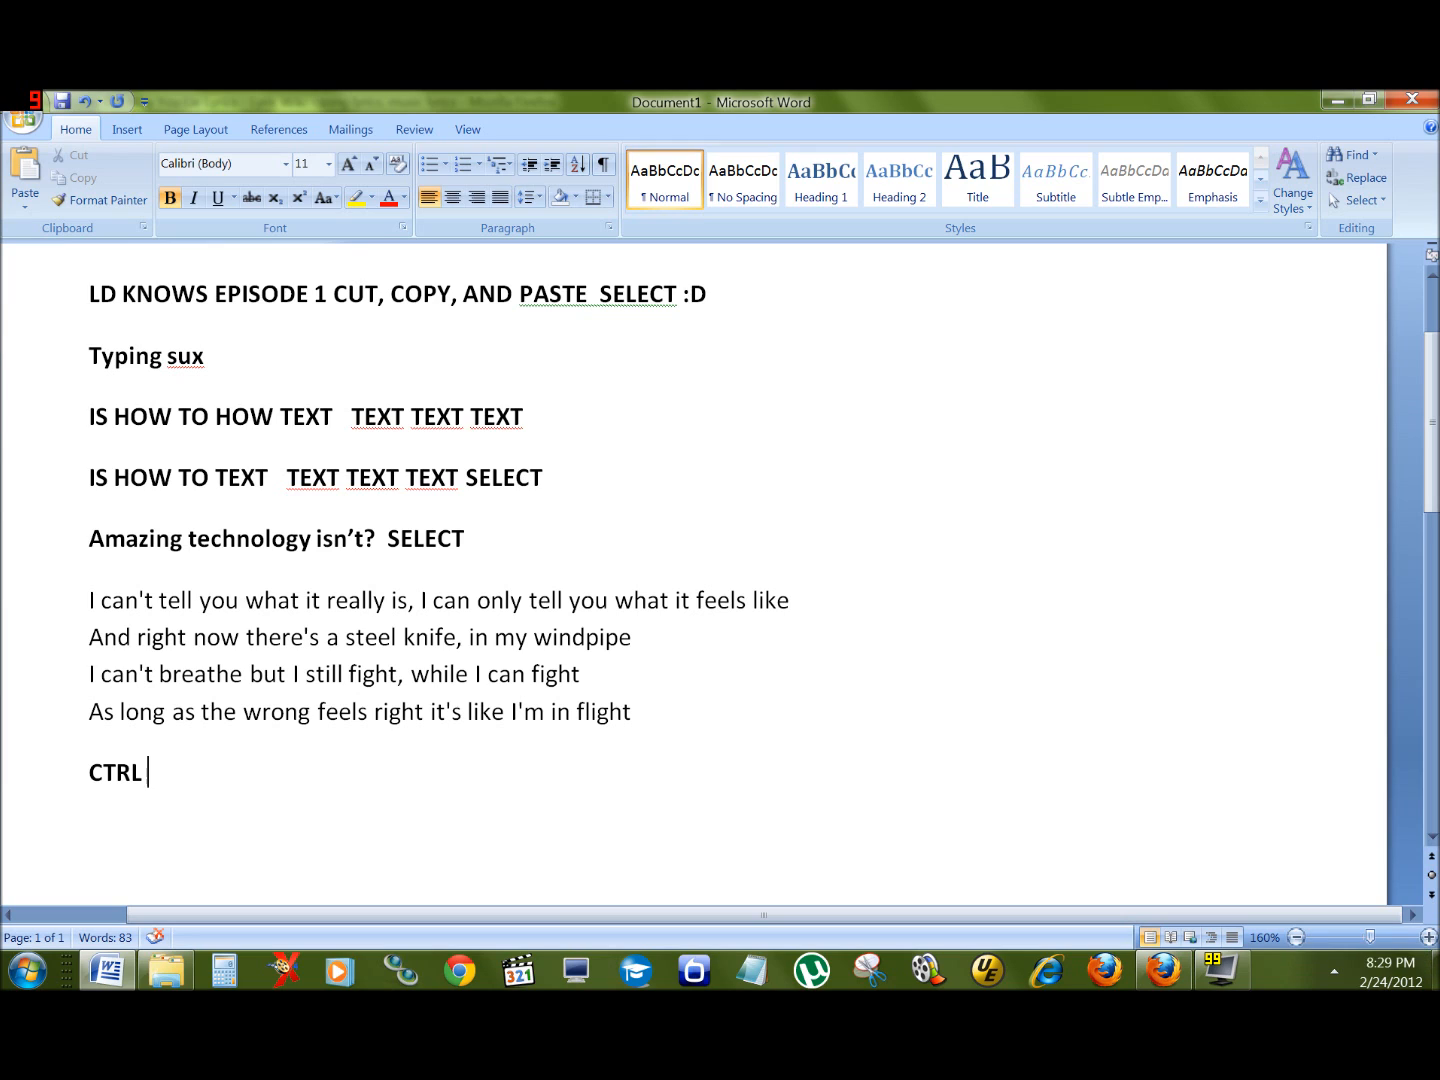
type(" LOWER LEFT")
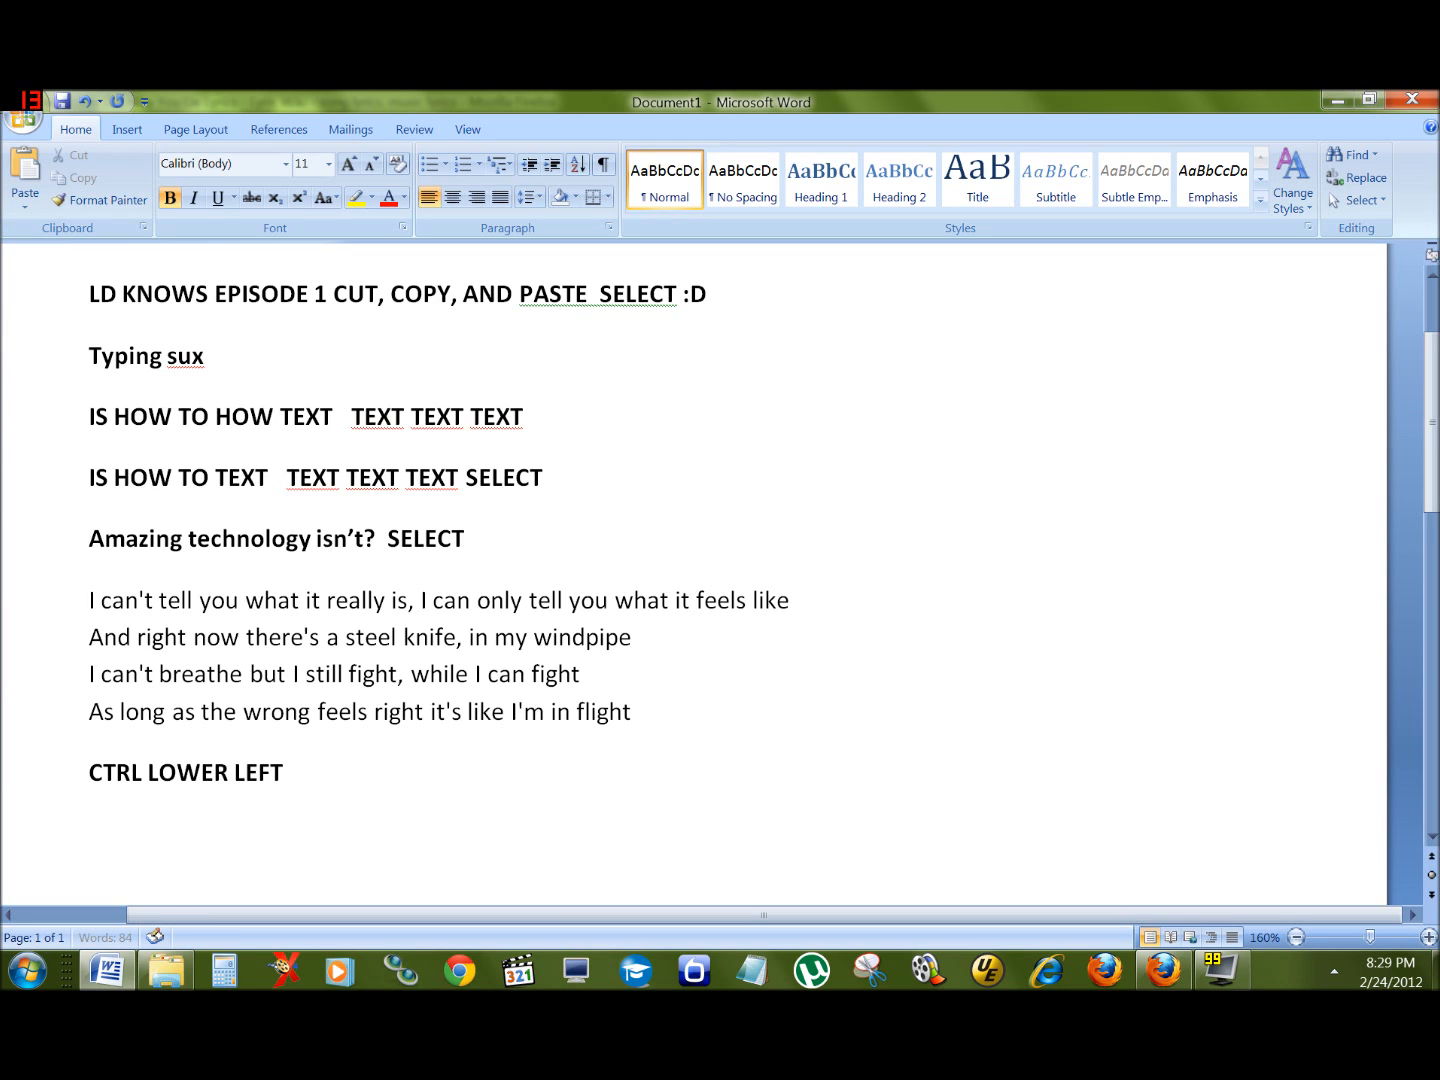
type(" HAND CORNER OR T")
key("BackSpace")
type("LOWER RIGHT HAND COR")
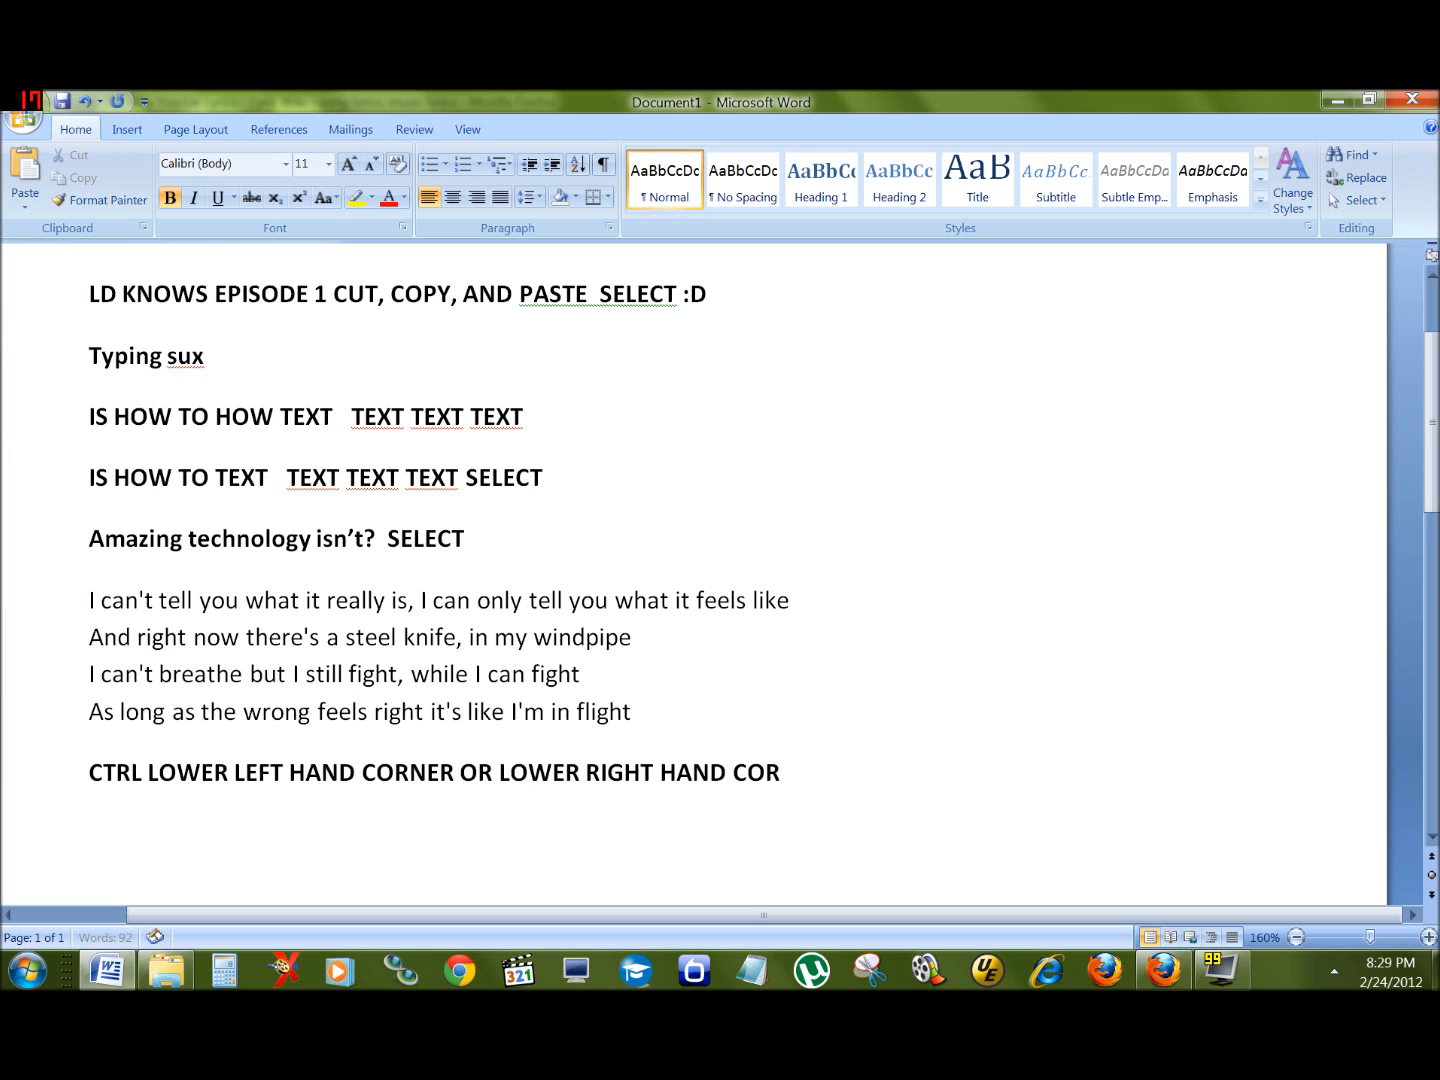
type("NER OF YOUR KEY")
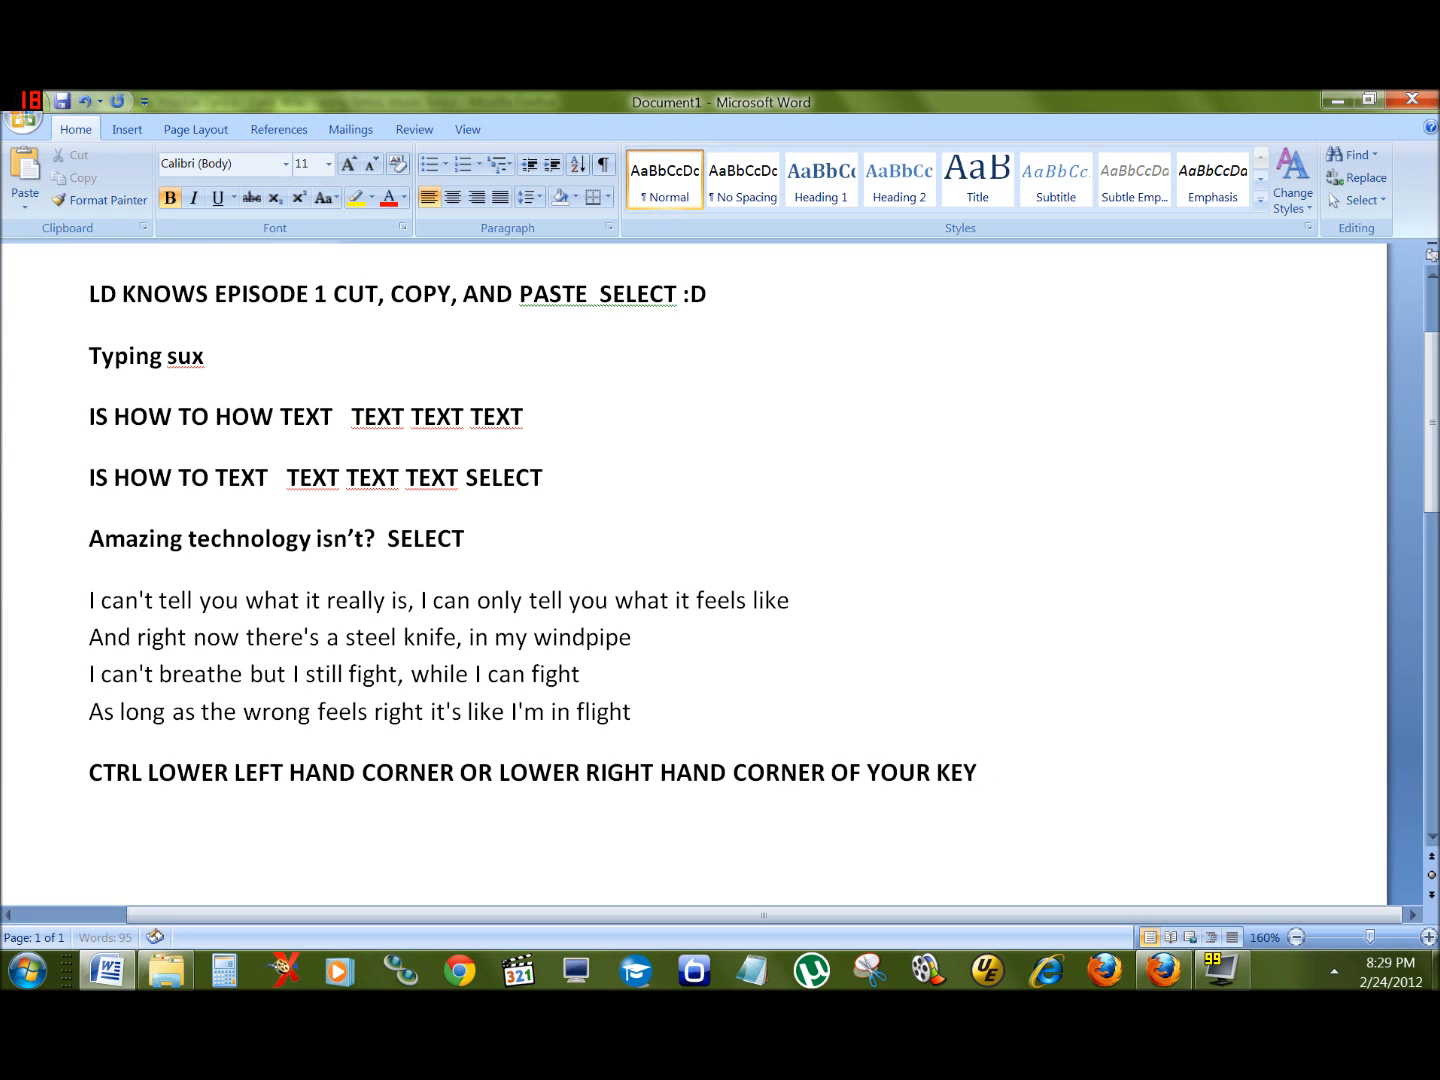
type("BOARD")
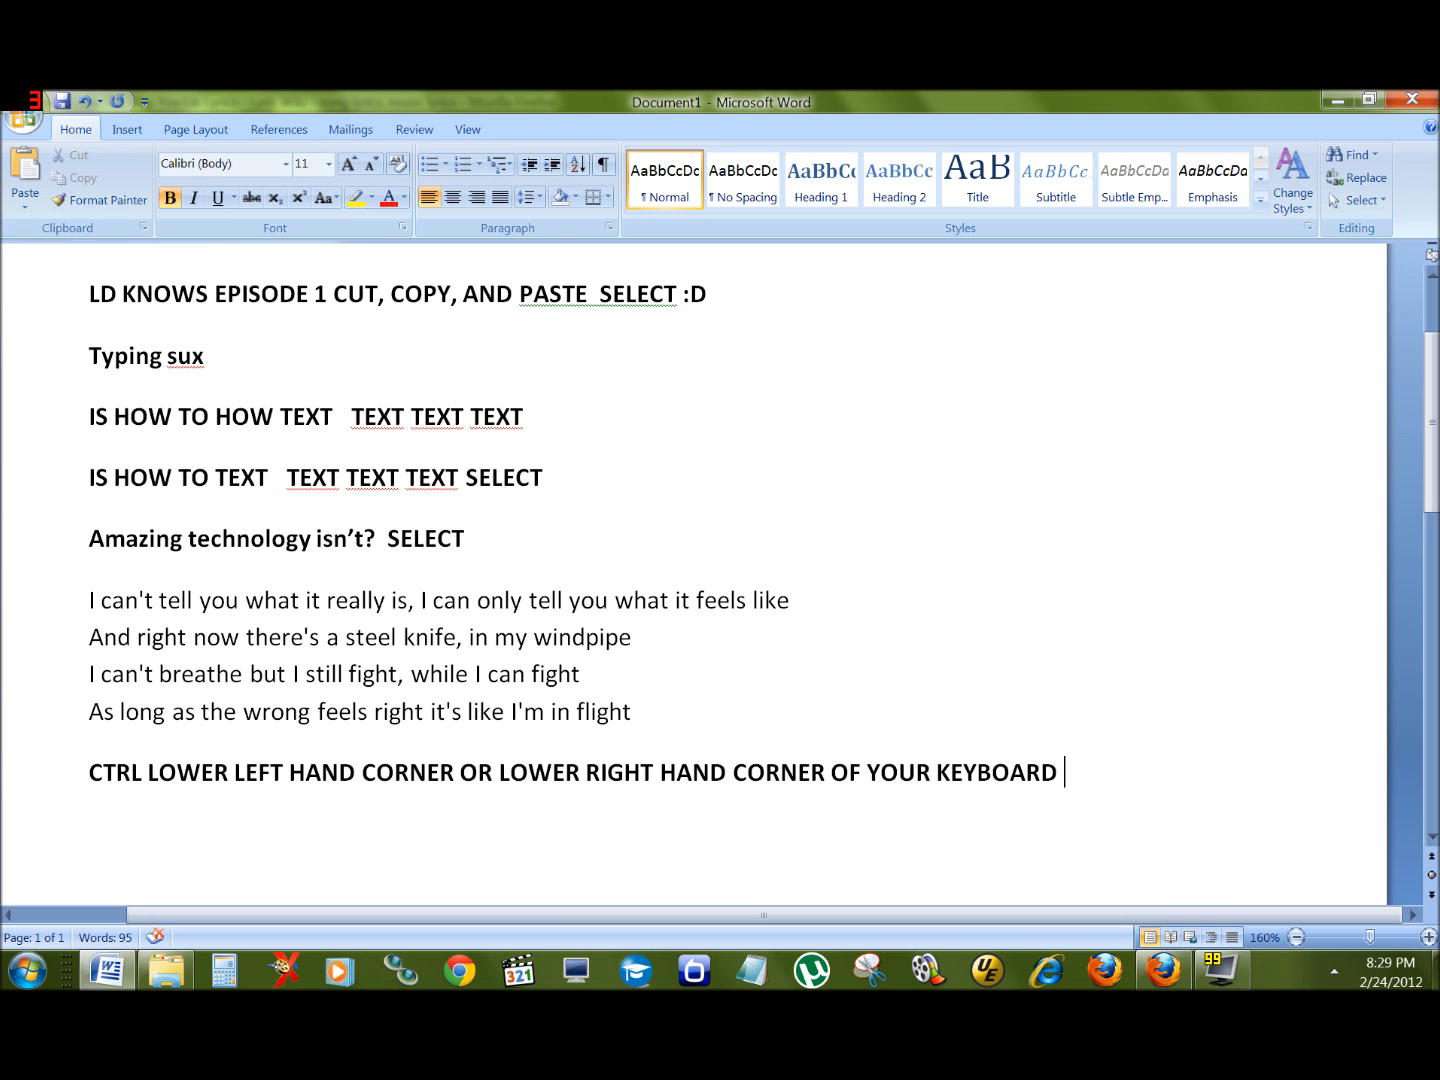
Add the line "CTRL+C = COPY" below the keyboard corner note.
key("Return")
key("Return")
key("BackSpace")
scroll(700, 570, "down", 6)
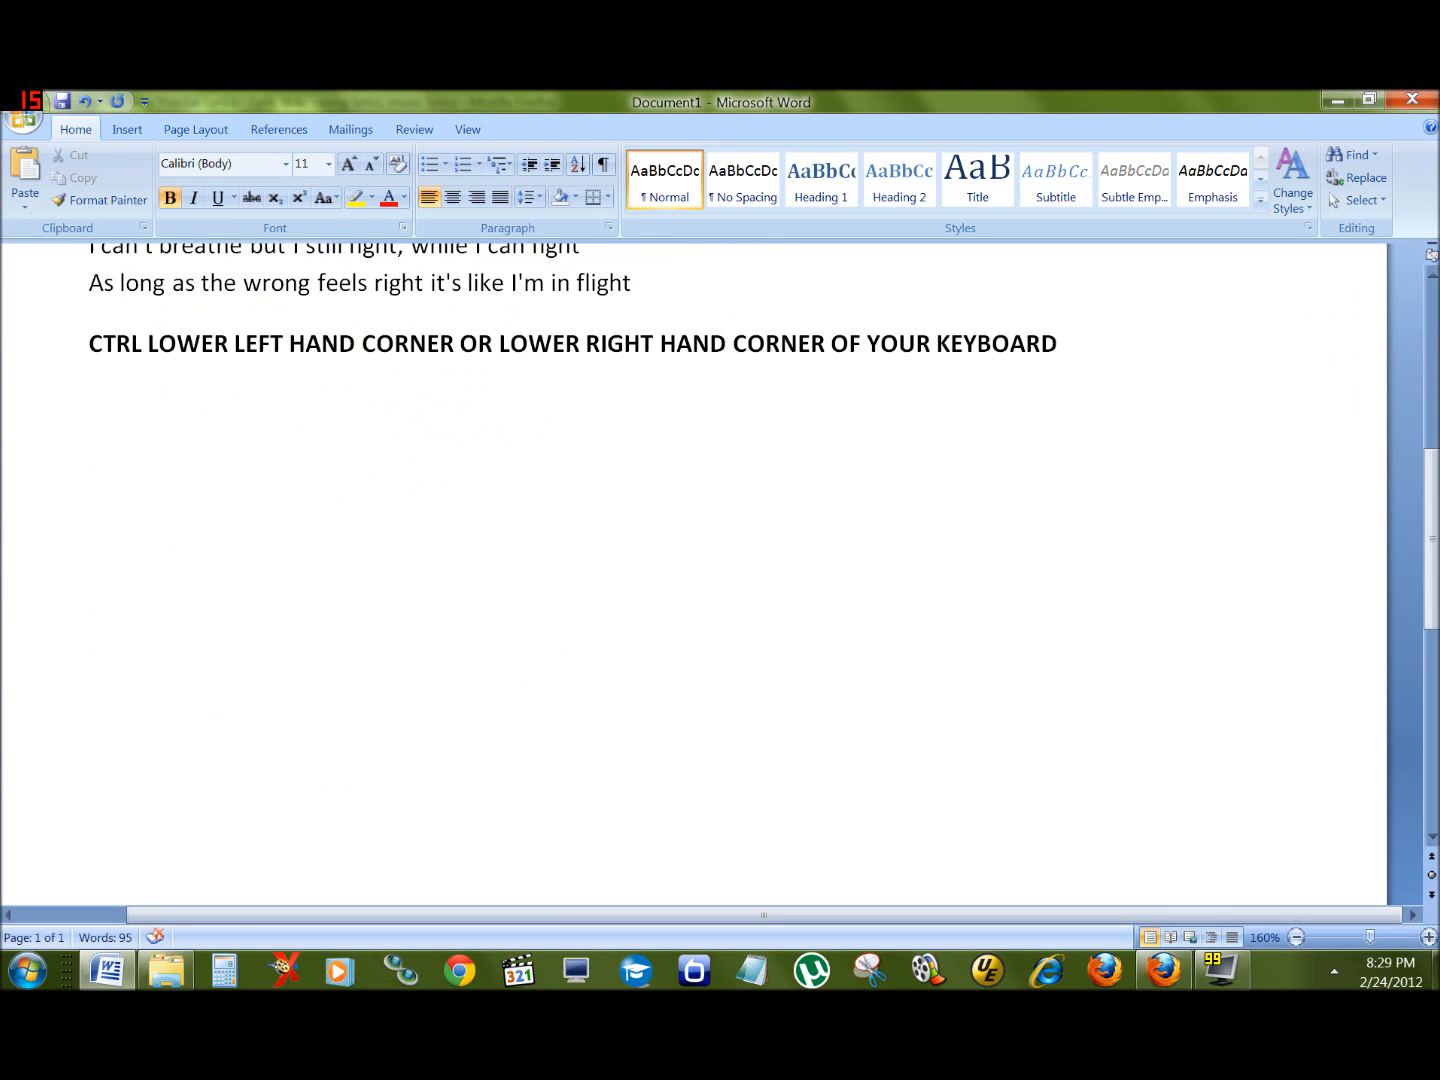
type("CTRL+C")
type("=")
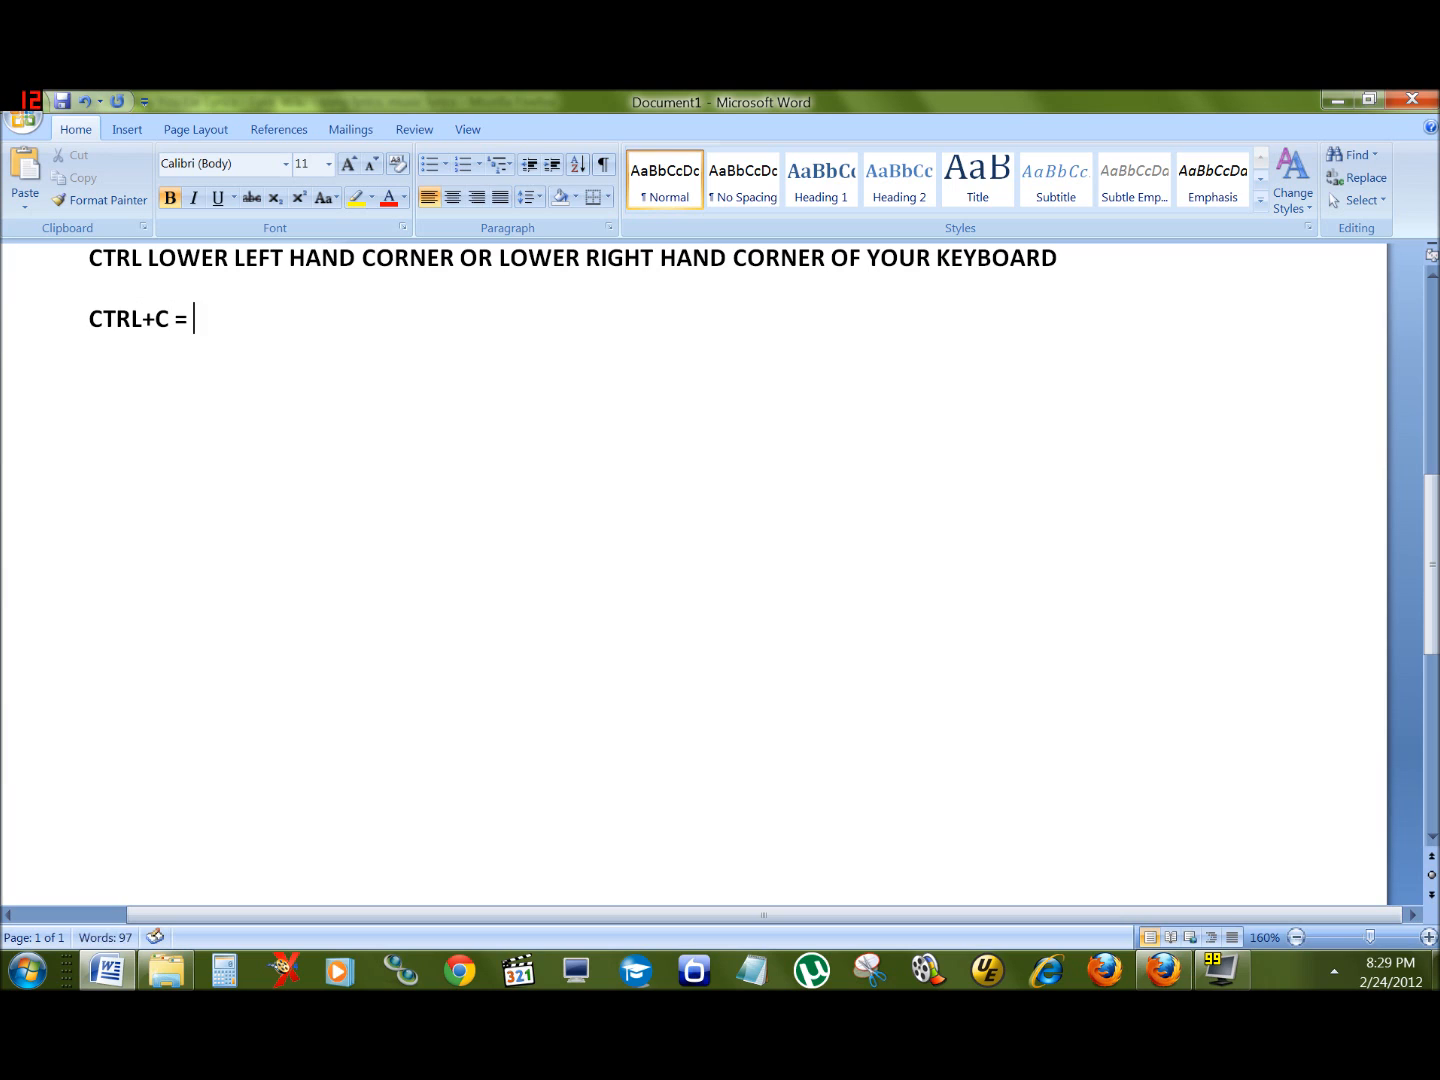
type(" C")
key("Caps_Lock")
type("p[y")
key("BackSpace")
key("BackSpace")
key("BackSpace")
key("BackSpace")
type("COPY")
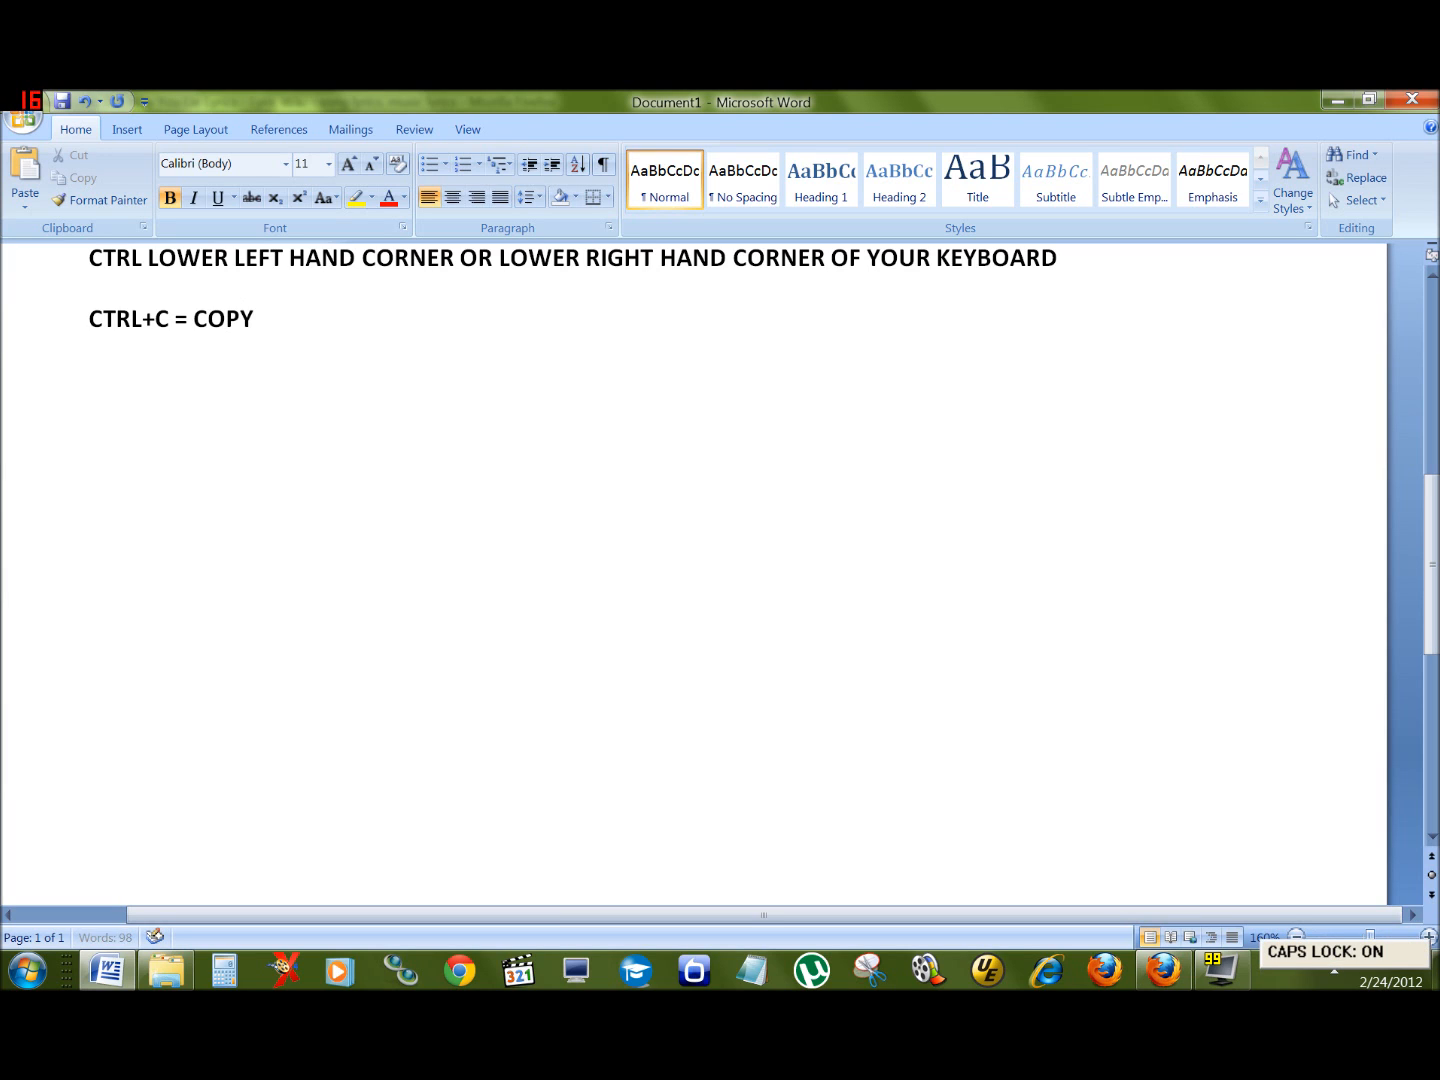
Add the lines "CTRL+V = PASTE" and "CTRL+X = CUT" below the copy shortcut.
key("Return")
type("CTRL+V = PASTE")
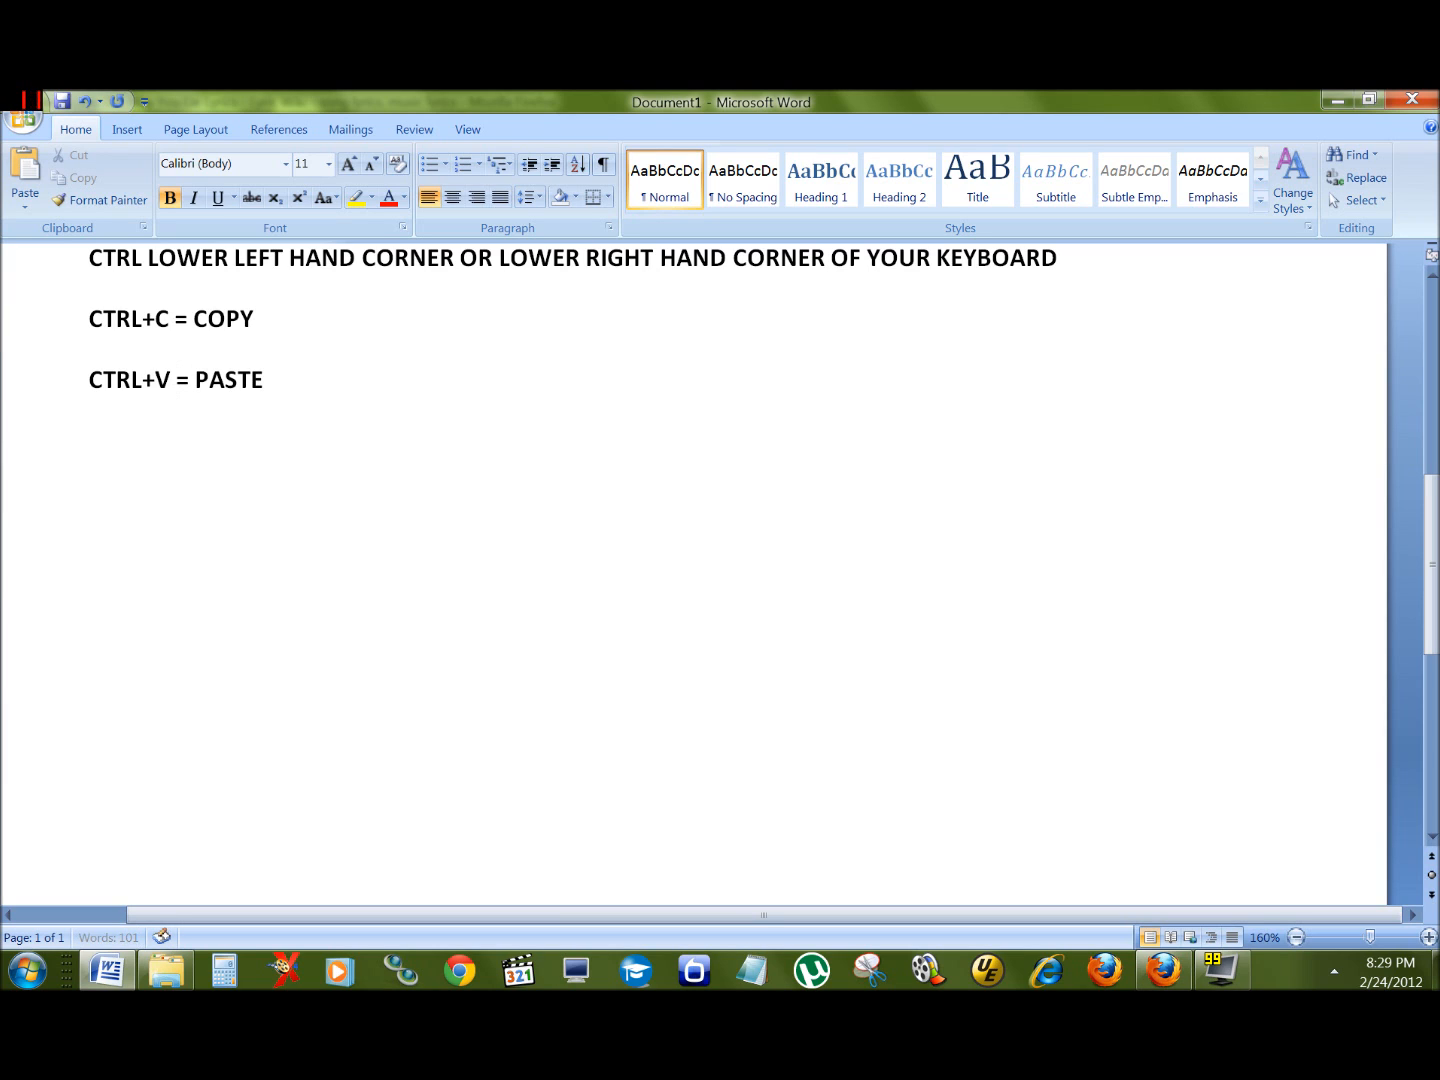
key("Return")
type("CTRL+X")
type(" = cUT")
key("BackSpace")
key("BackSpace")
key("BackSpace")
key("BackSpace")
type("C")
key("BackSpace")
type("CUT")
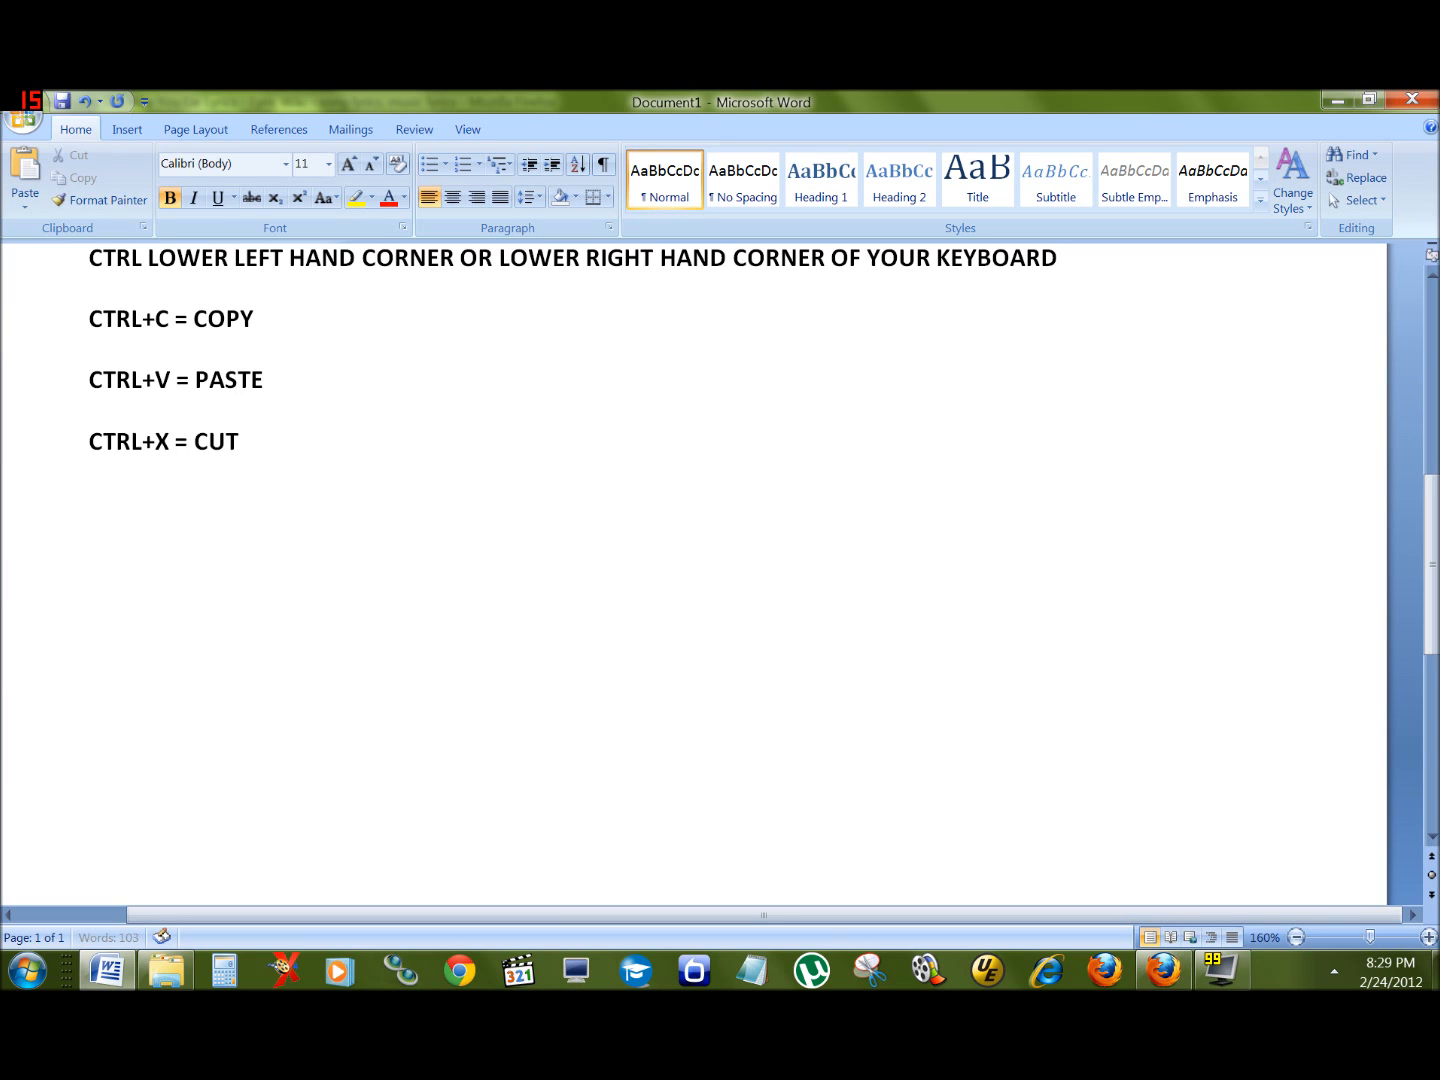
Write "Press and hold ctrl do not let go of it" on a new line below the cut shortcut.
key("Caps_Lock")
key("Return")
key("Return")
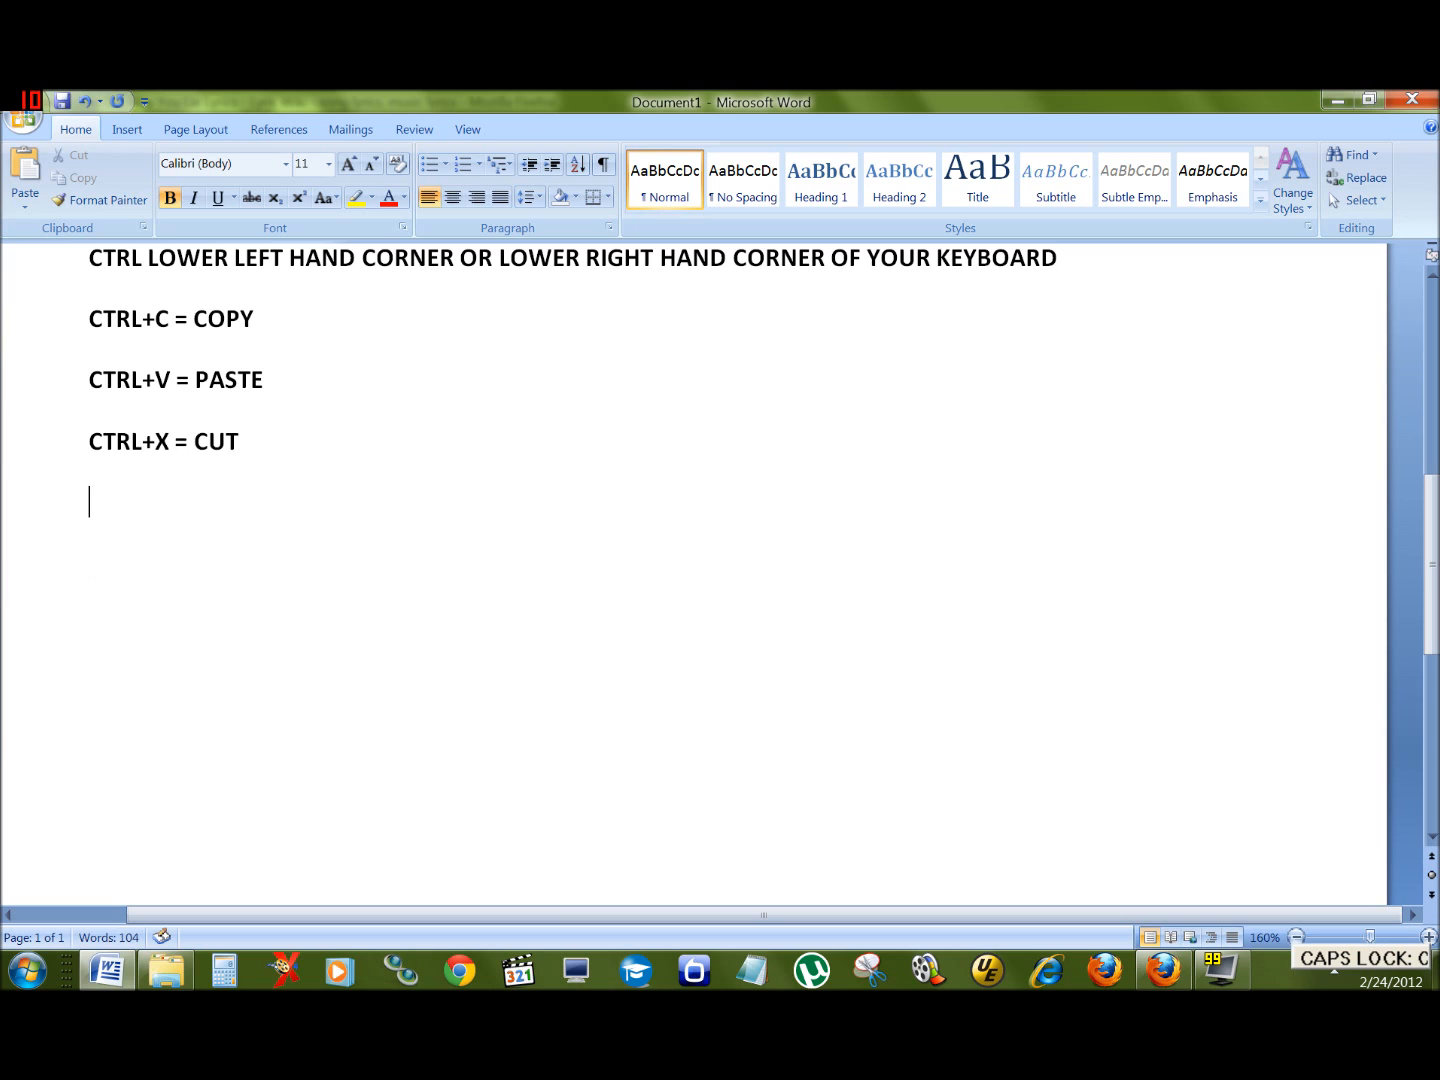
type("Press and hold ctrl do ne")
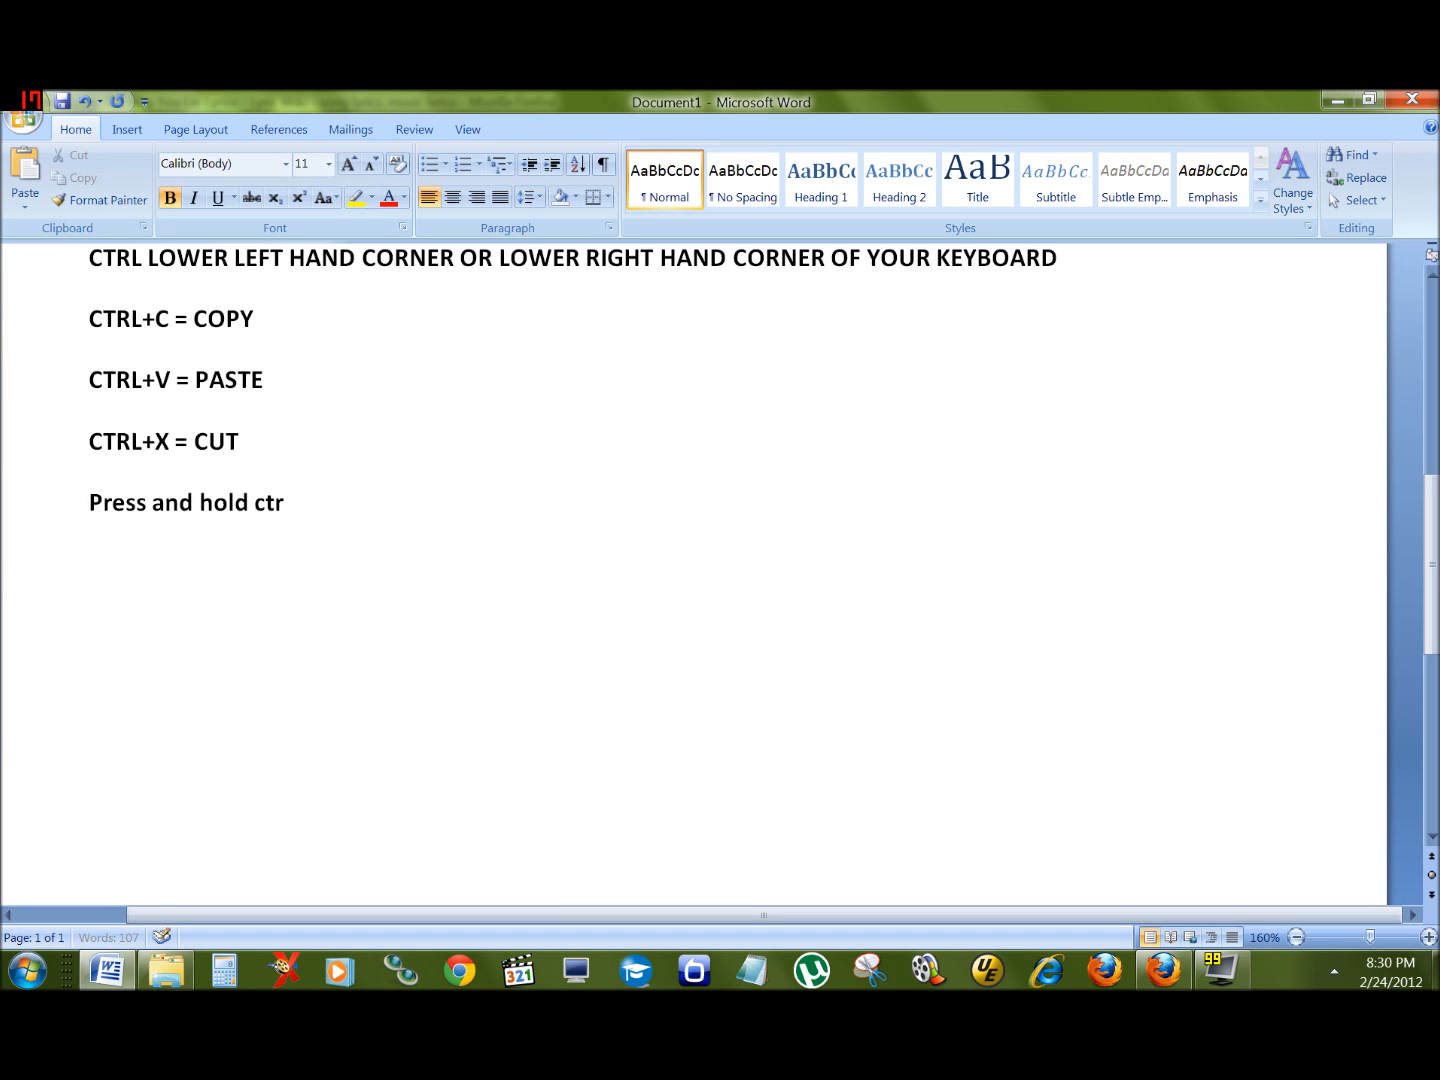
key("BackSpace")
type("to")
key("BackSpace")
key("BackSpace")
type("ot let go of it")
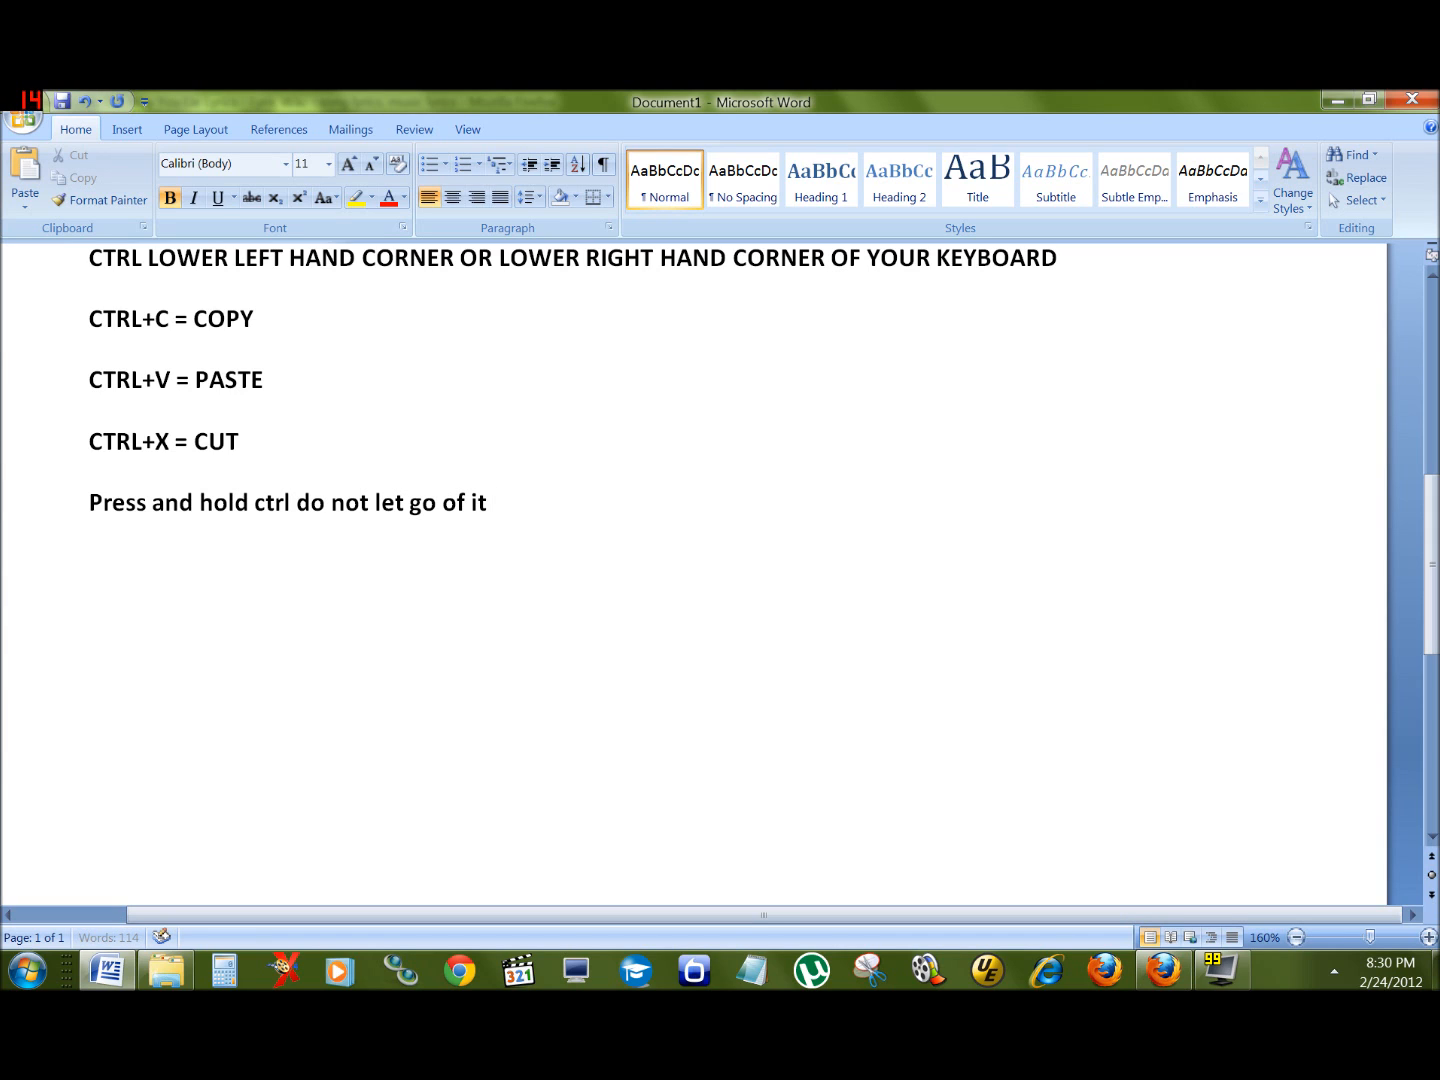
Copy the "CTRL LOWER LEFT HAND CORNER" line and paste it on a new line below "Press and hold ctrl do not let go of it".
key("Return")
left_click(395, 258)
triple_click(395, 258)
key("ctrl+c")
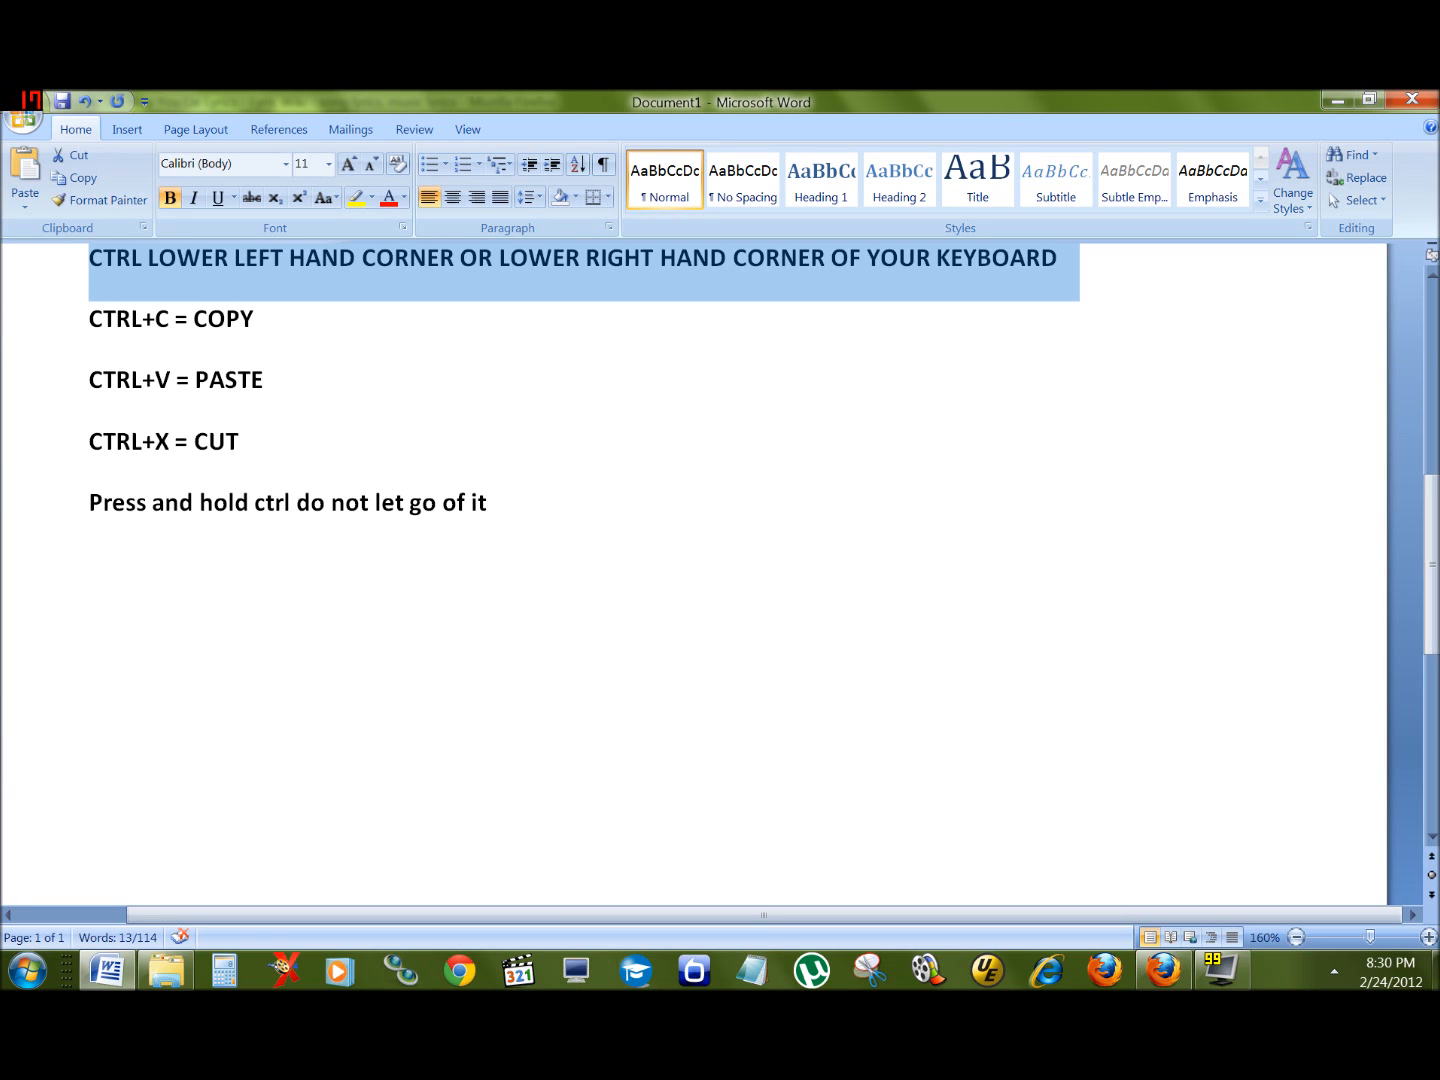
left_click(90, 563)
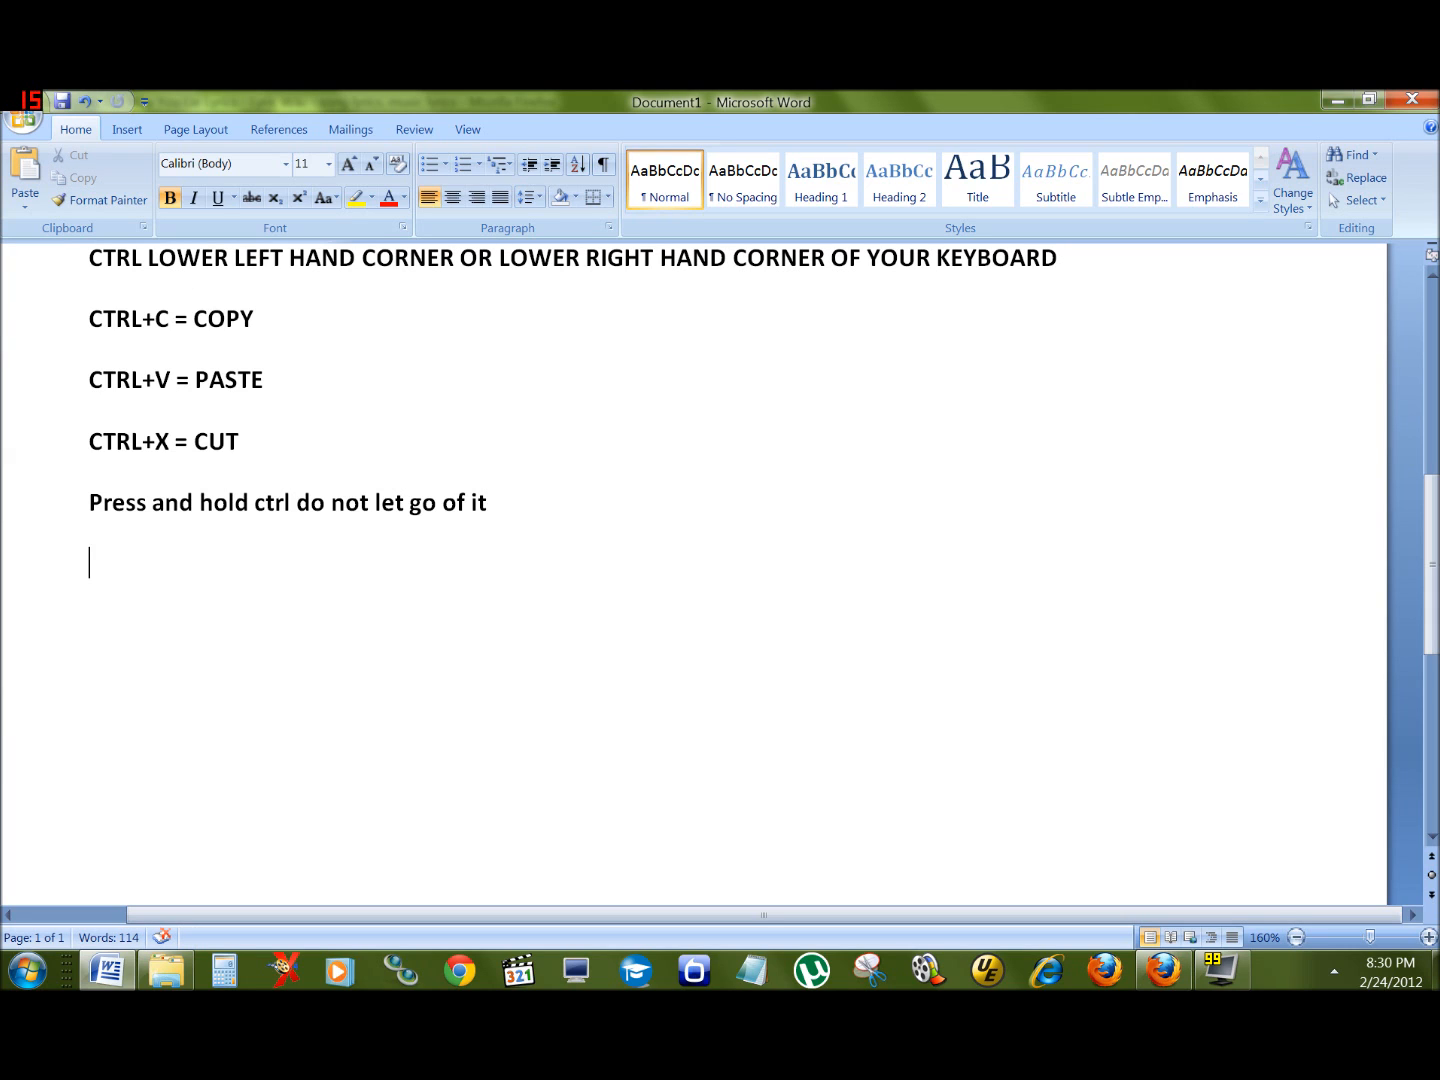
key("ctrl+v")
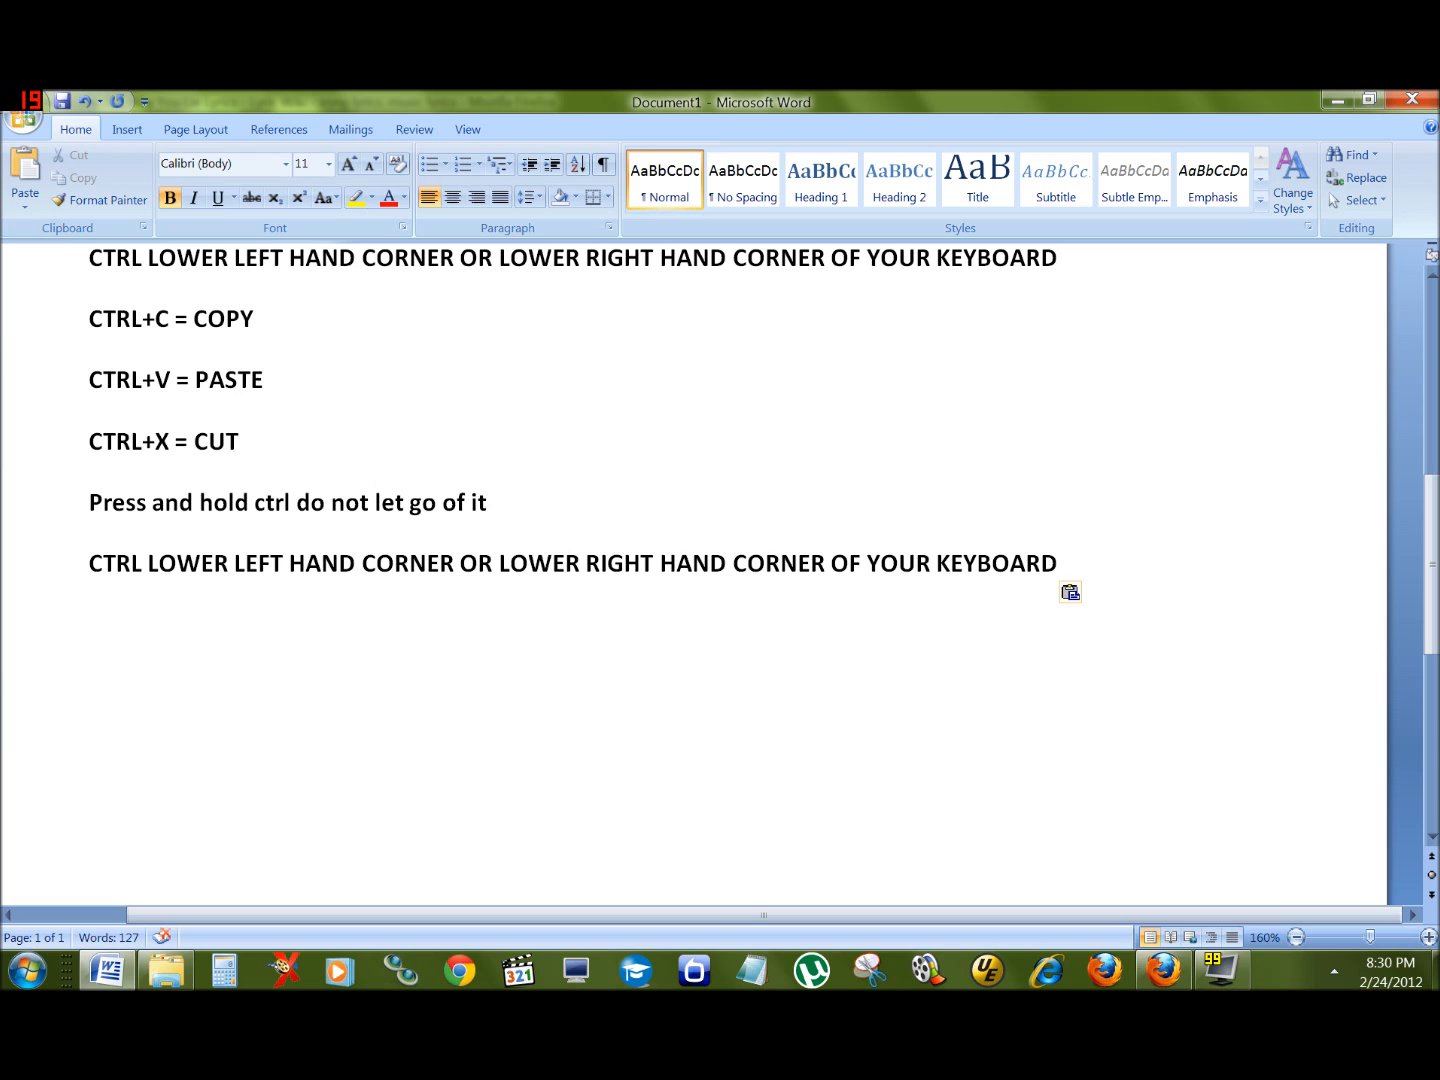
Cut the original keyboard corner line above "CTRL+C = COPY" and paste it on the empty line at the document's end.
triple_click(322, 564)
triple_click(381, 266)
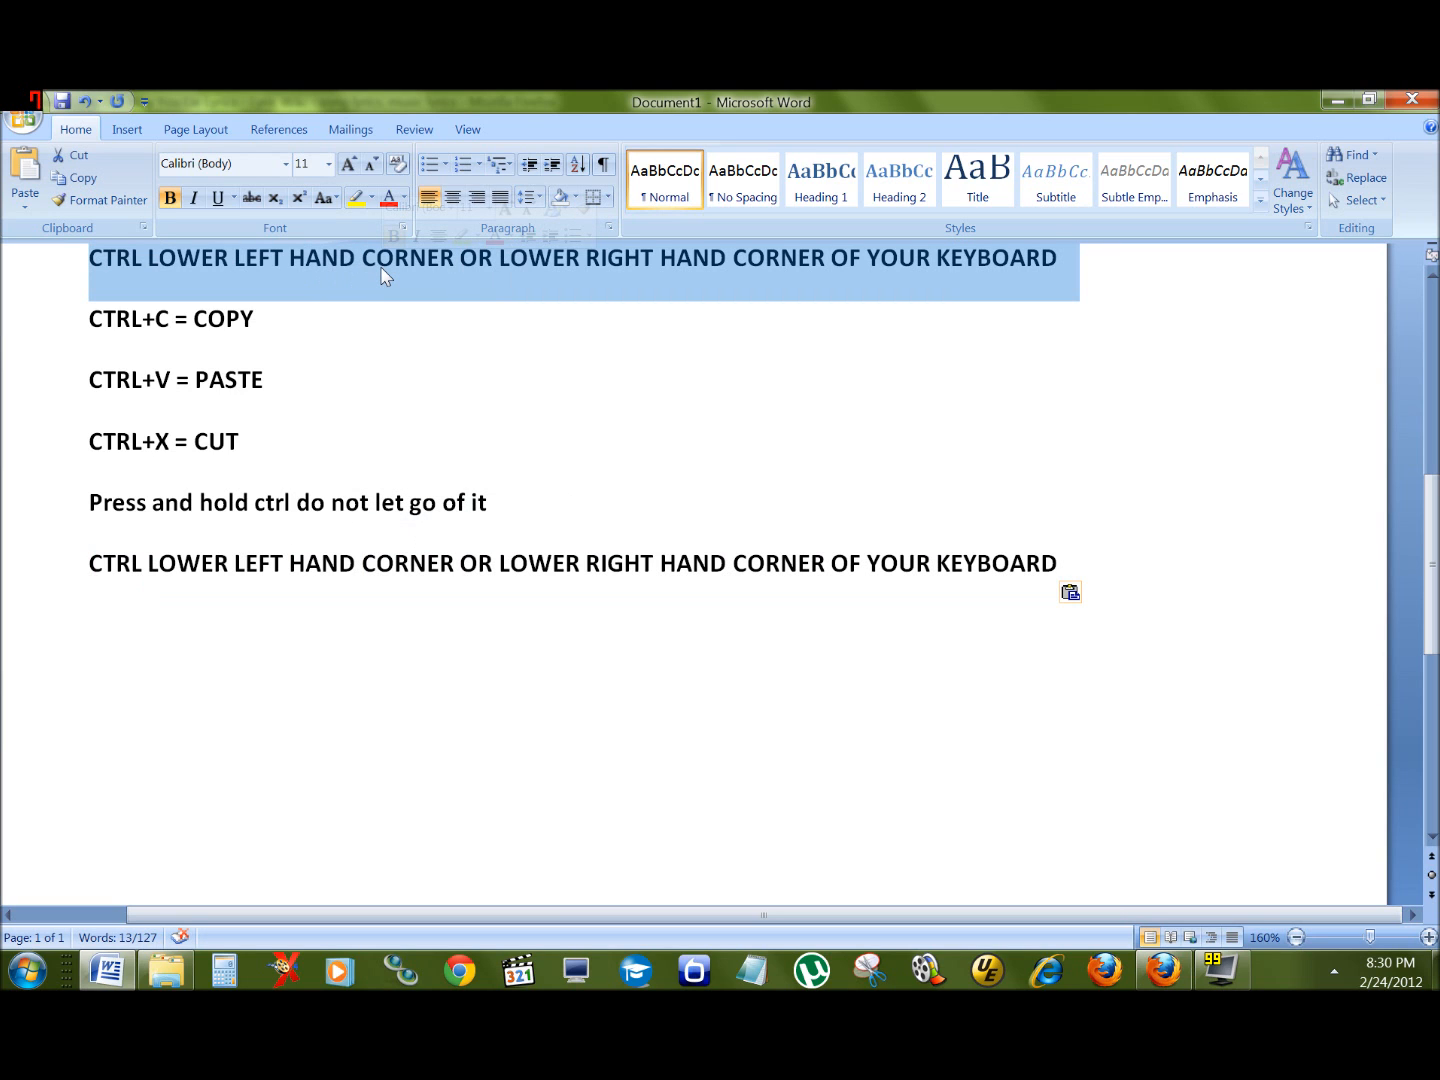
key("ctrl+x")
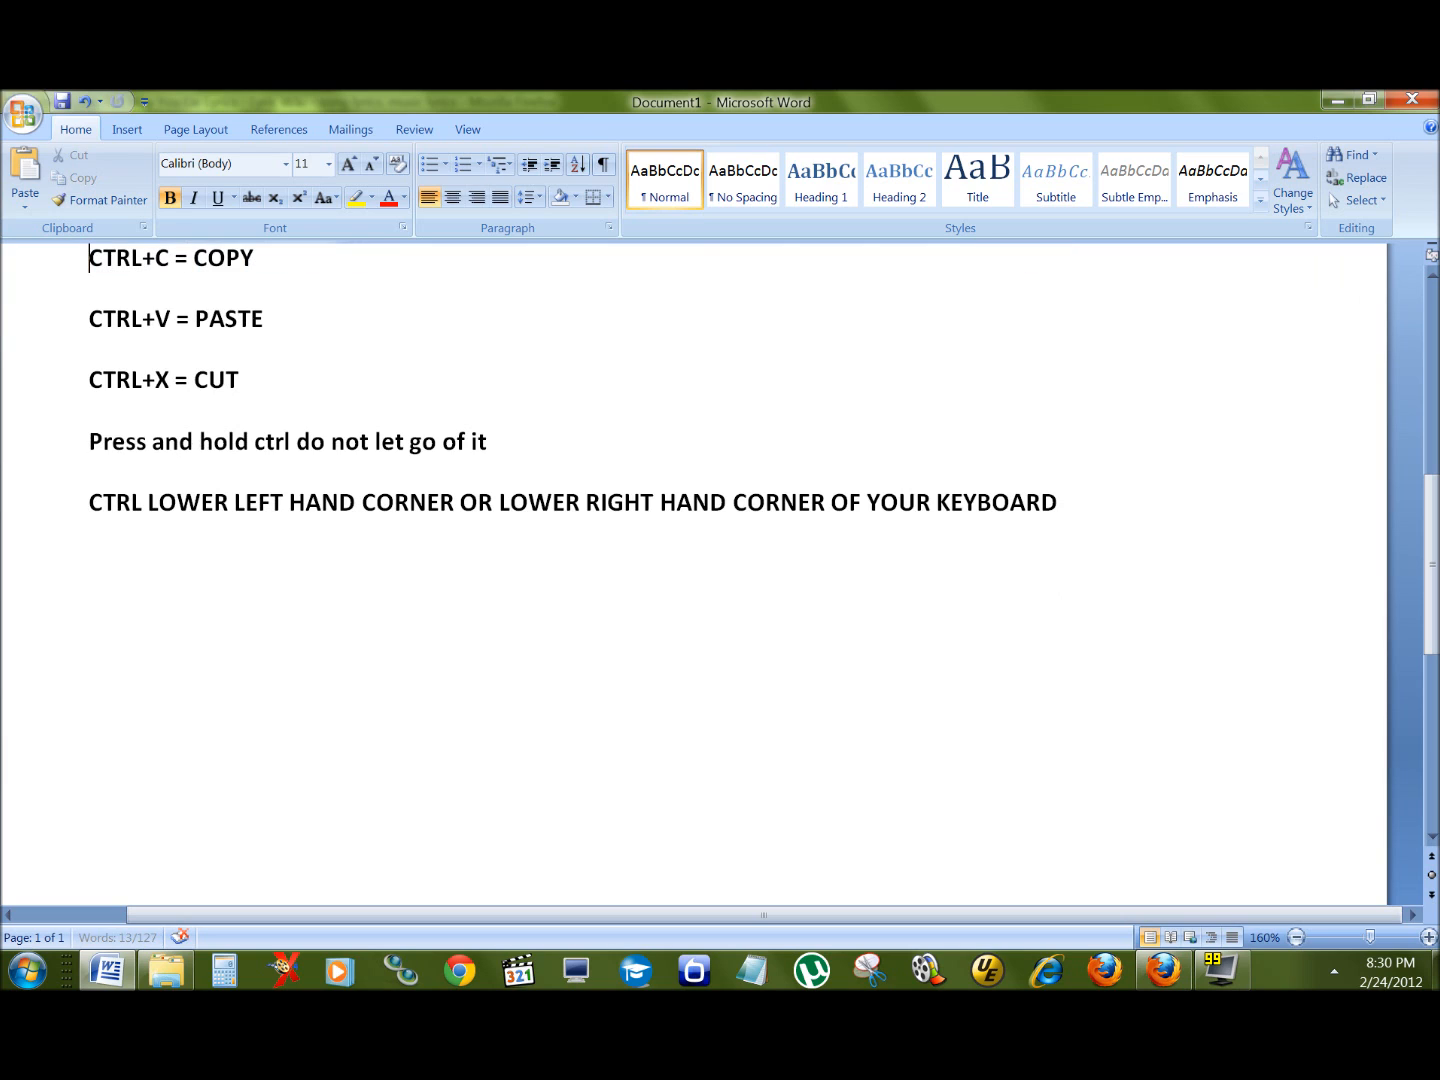
left_click(90, 563)
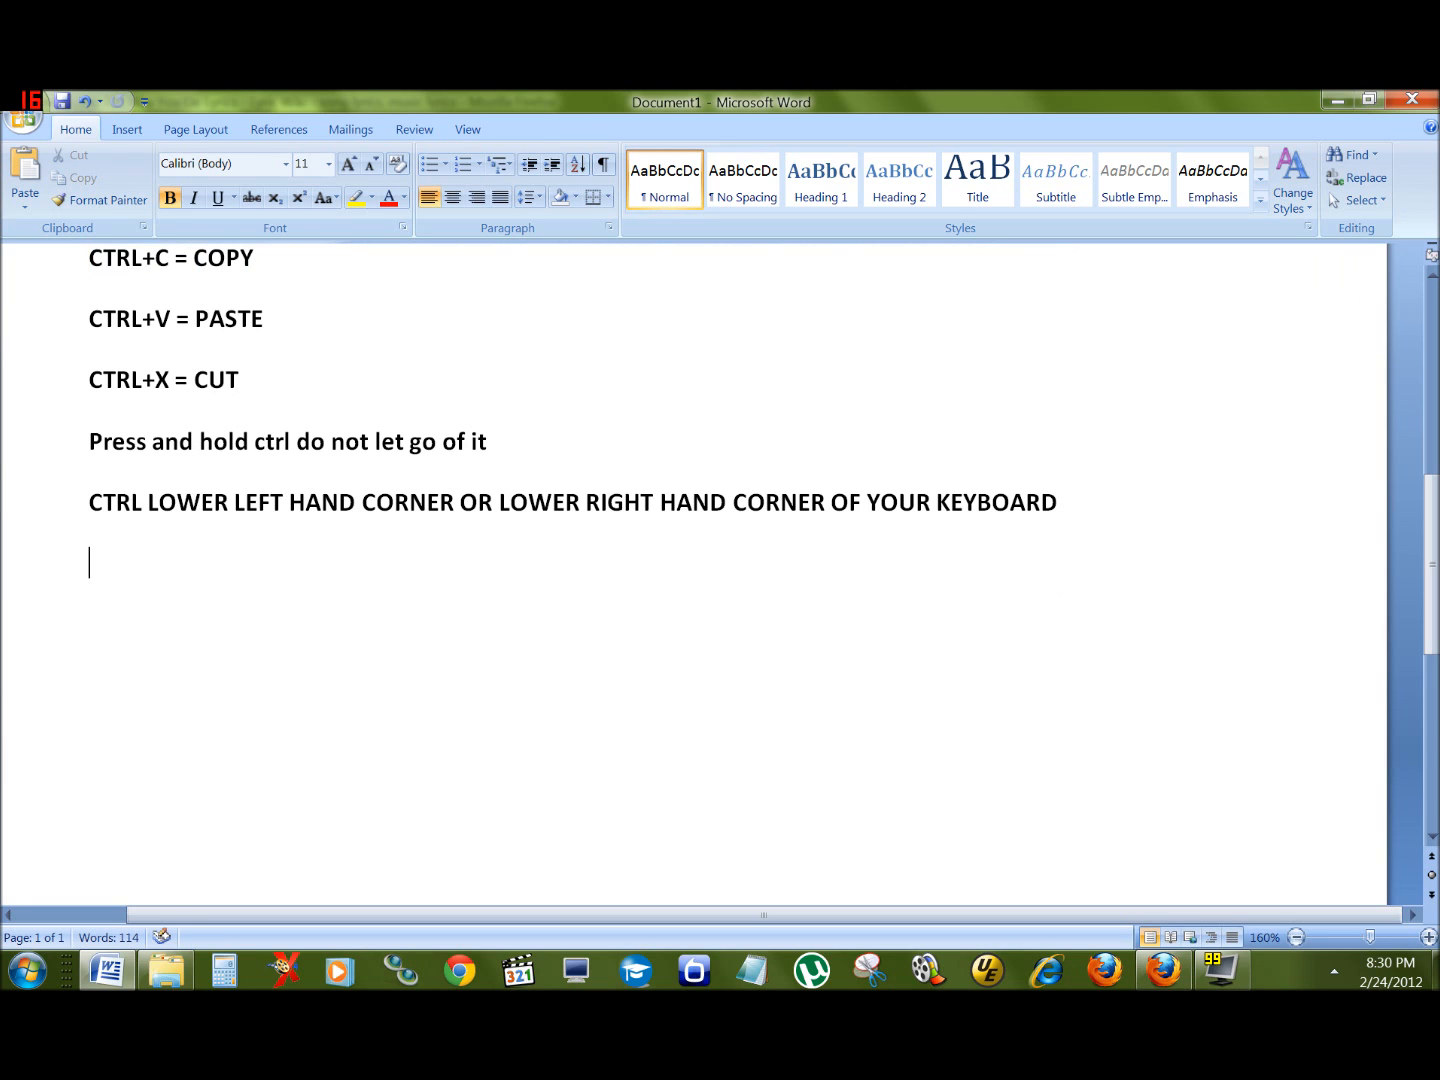
key("ctrl+v")
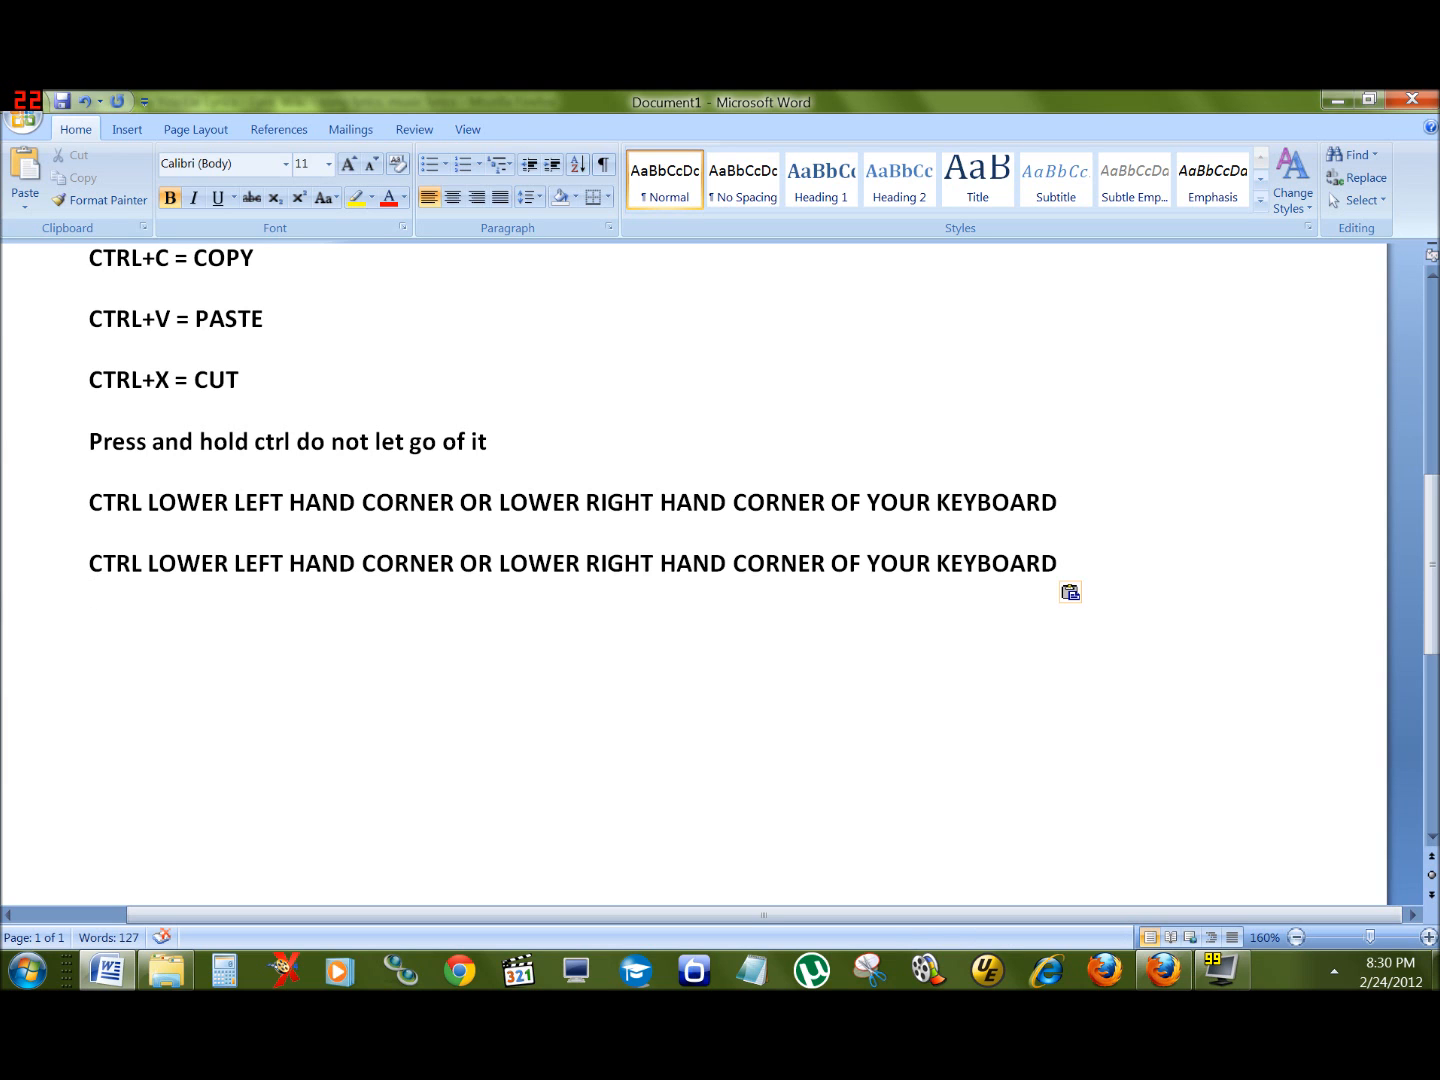
left_click(1064, 563)
scroll(1064, 563, "up", 2)
scroll(1064, 563, "down", 1)
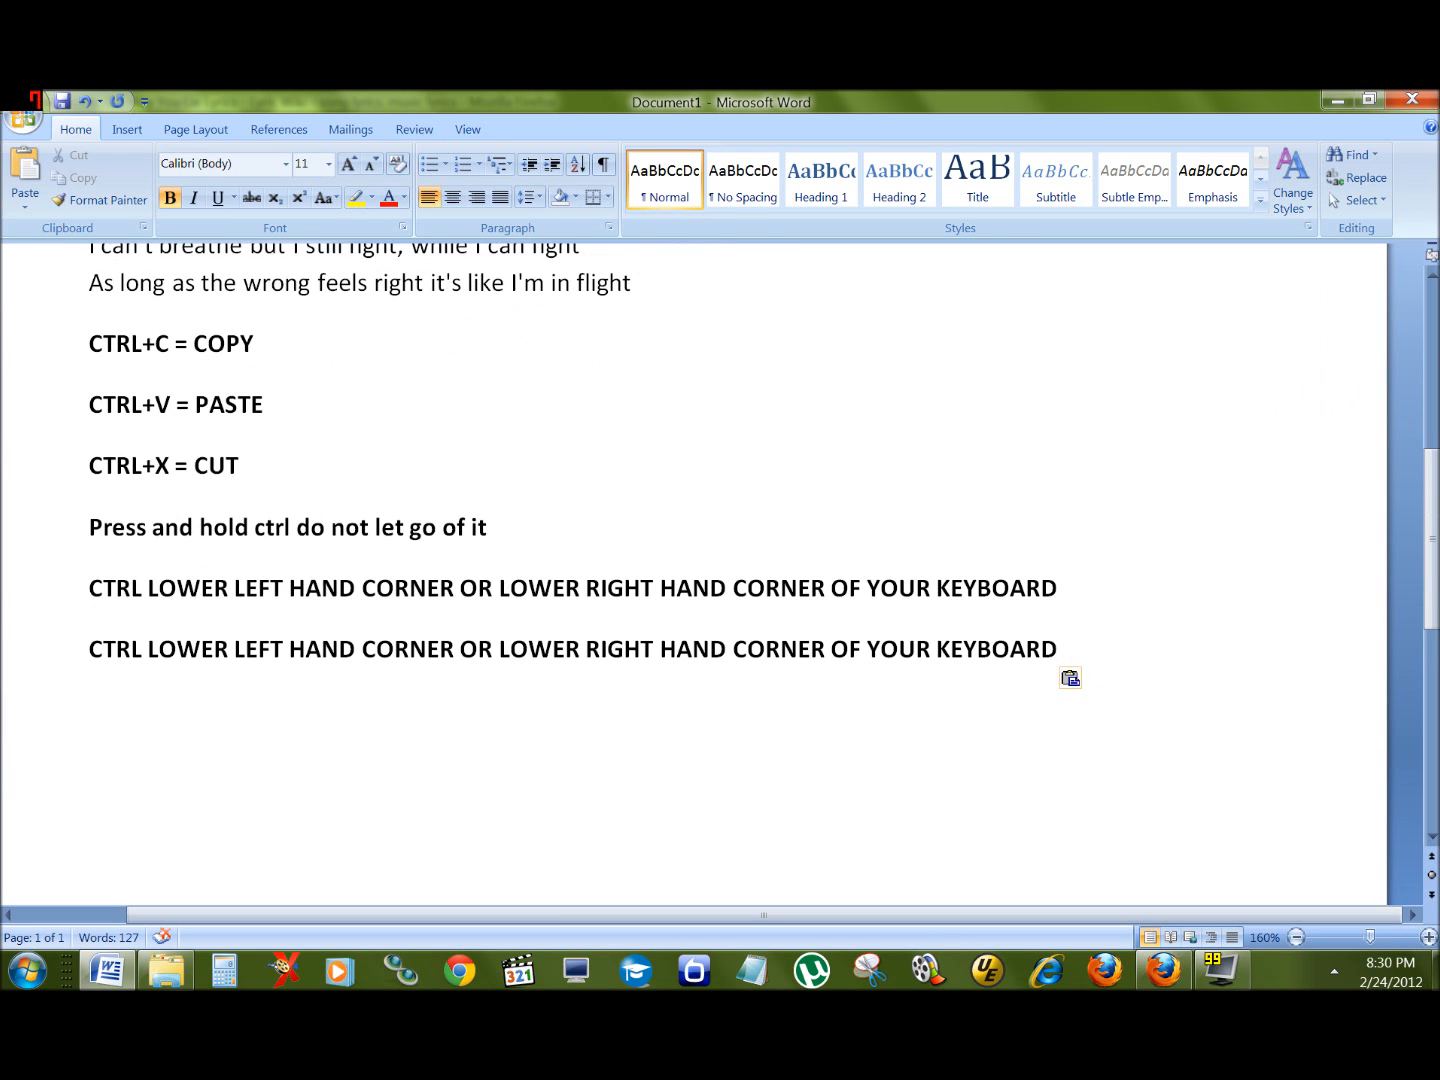